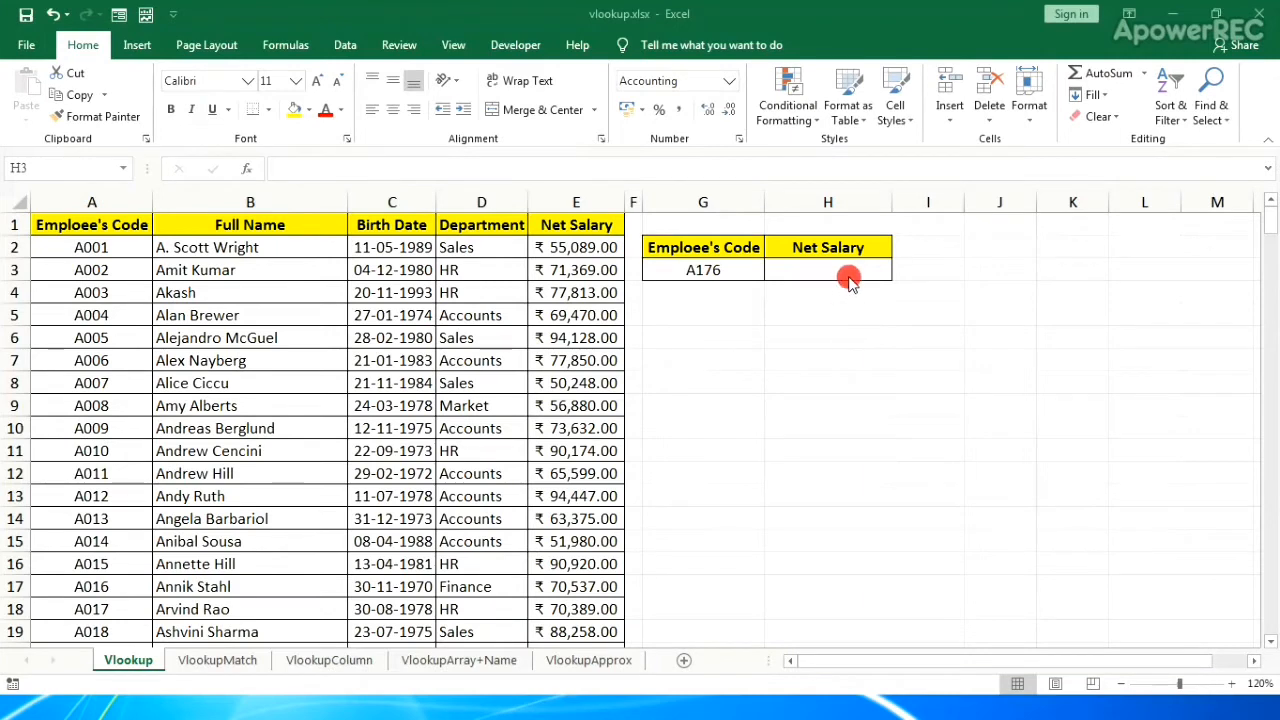
# Start a VLOOKUP formula in the Net Salary cell H3, using the employee code in G3 as the lookup value
pyautogui.click(850, 275)
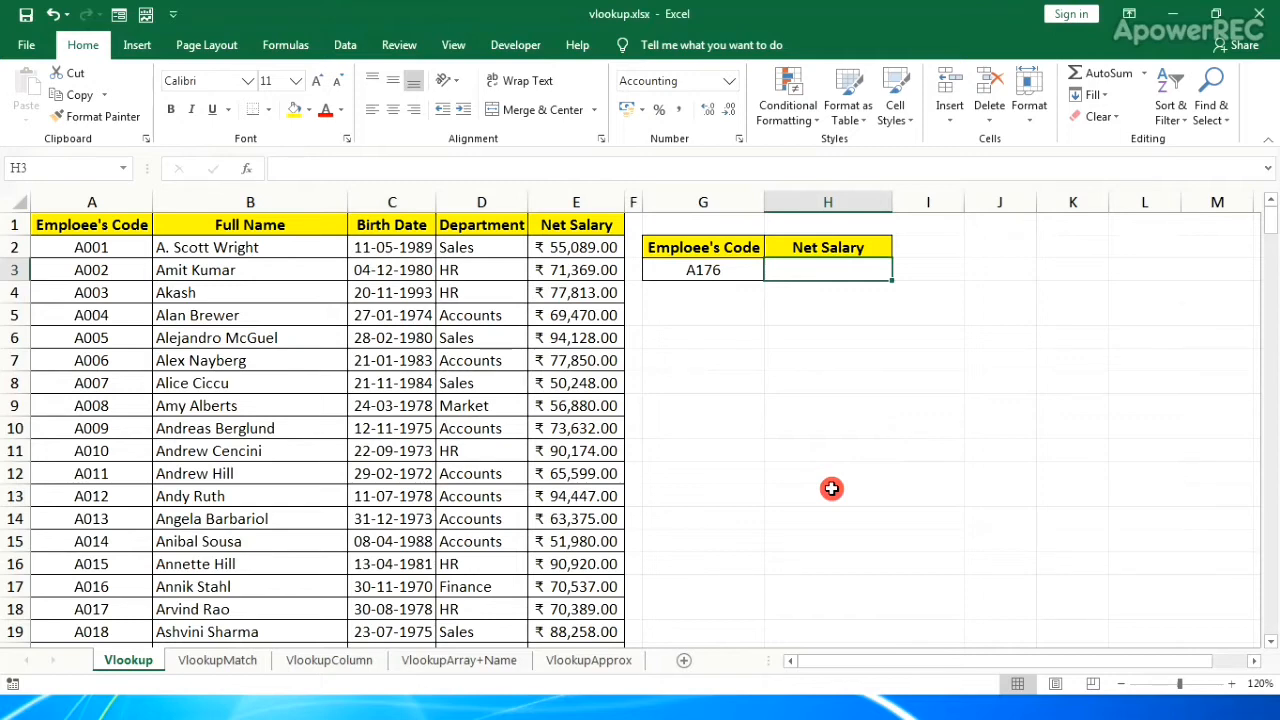
pyautogui.write('=vl')
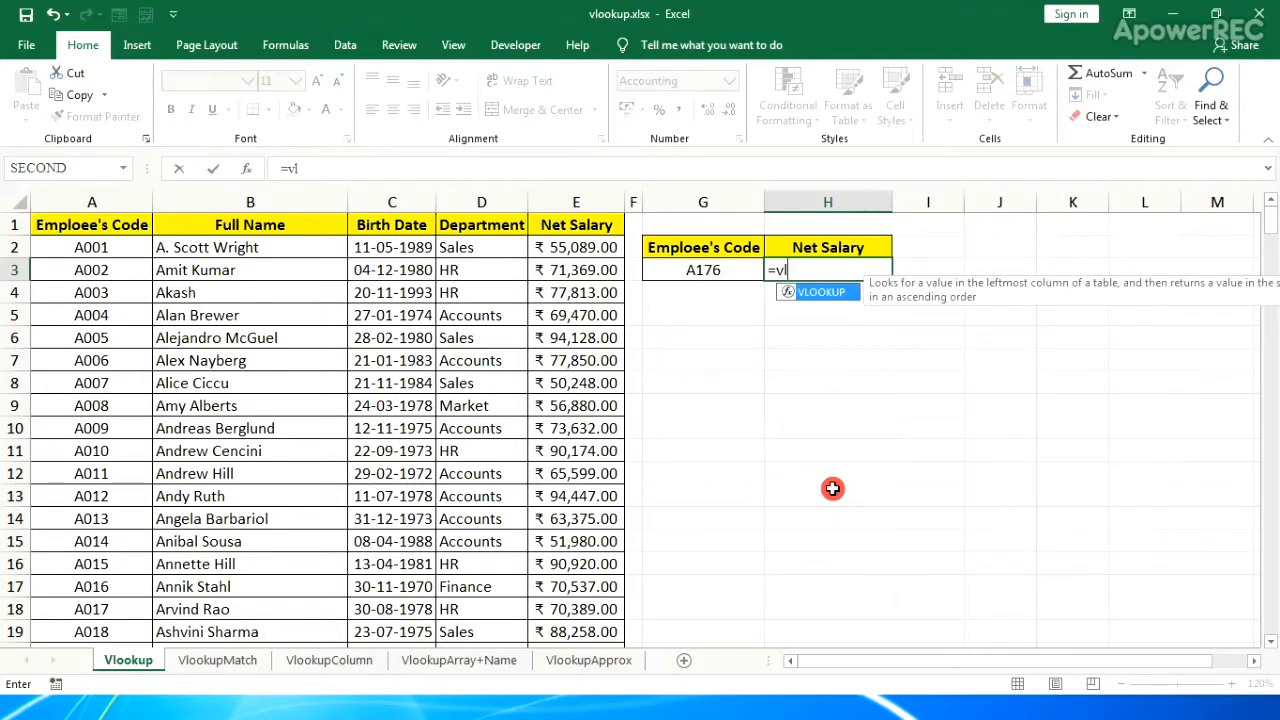
pyautogui.doubleClick(812, 292)
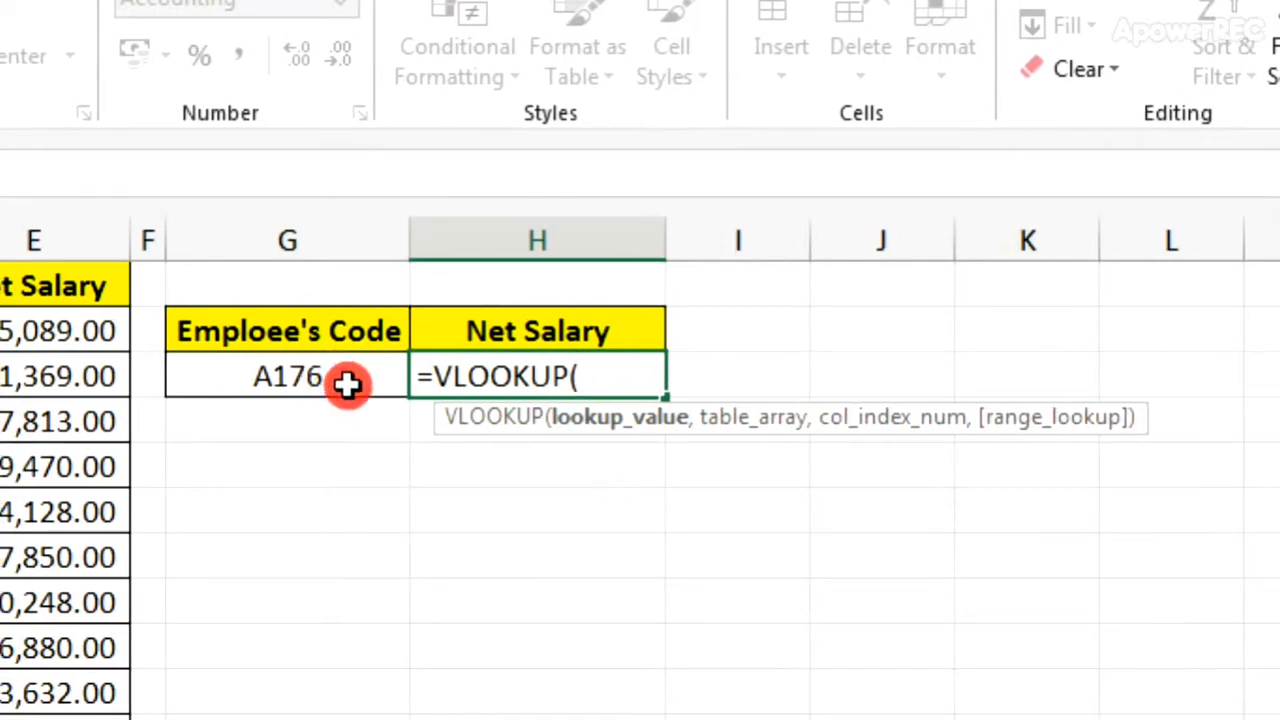
pyautogui.click(347, 383)
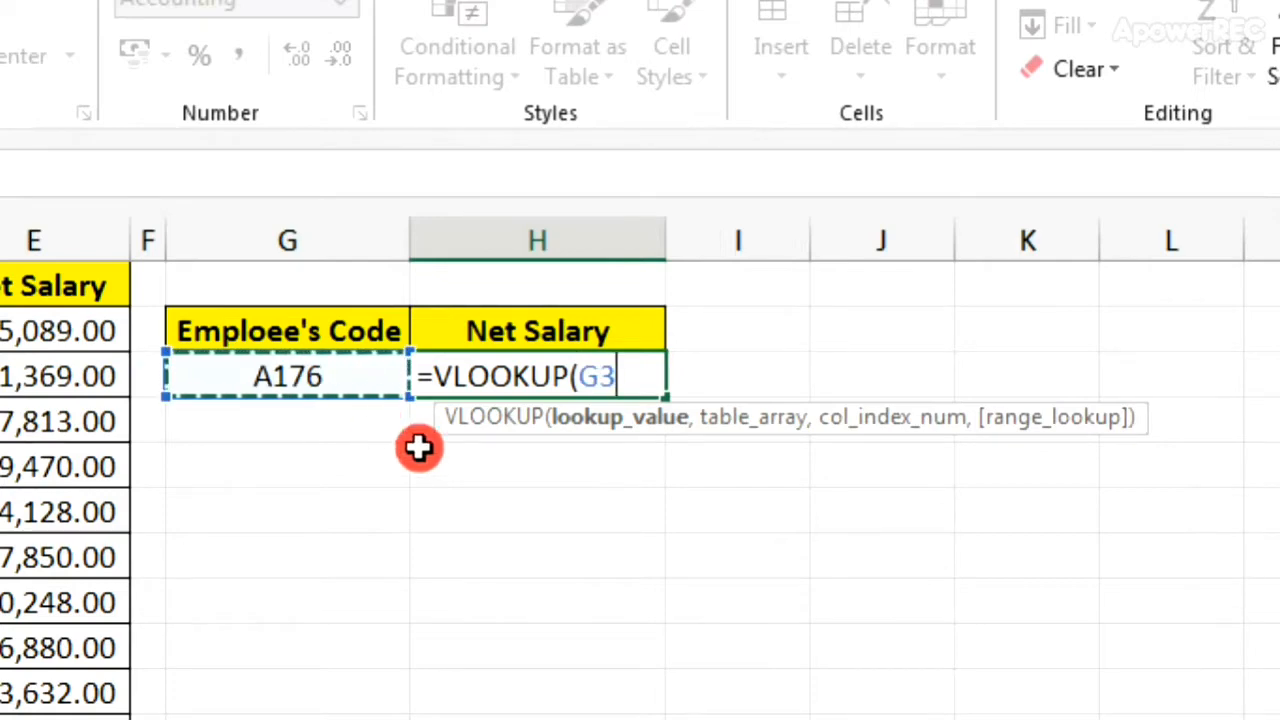
pyautogui.write(',')
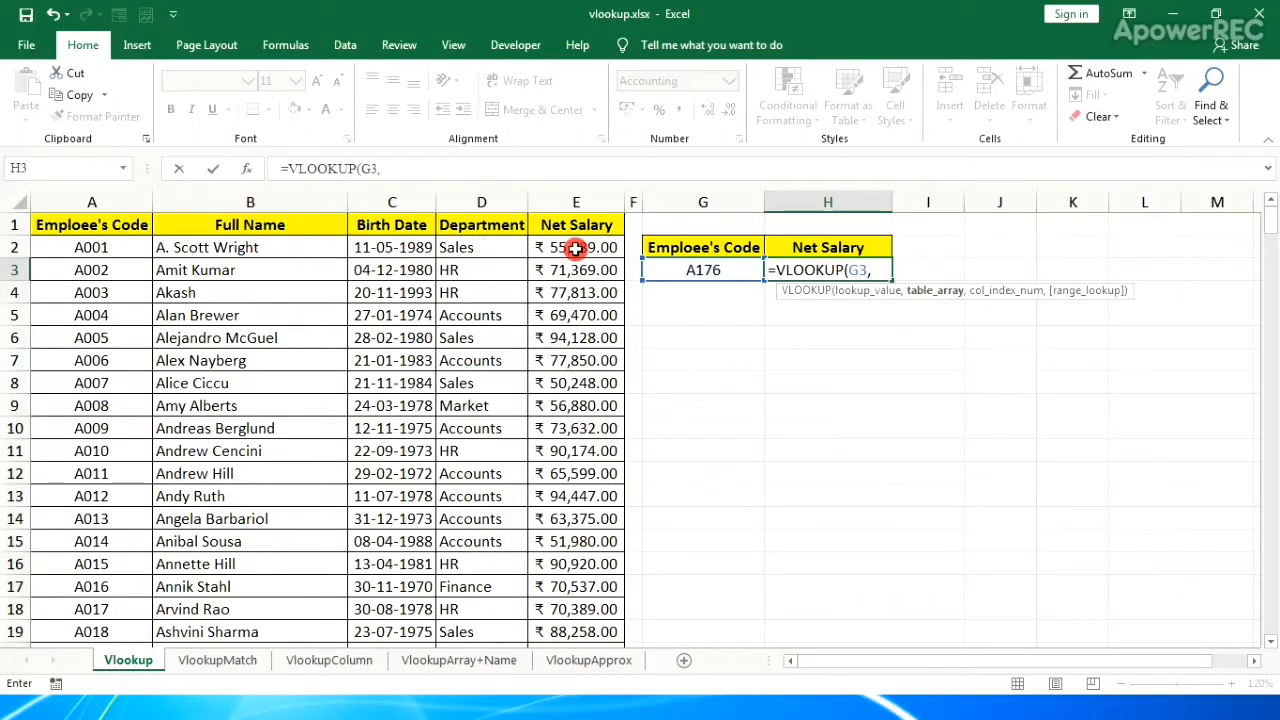
# Set the table array to the whole employee data range as the absolute reference $A$2:$E$297
pyautogui.click(104, 253)
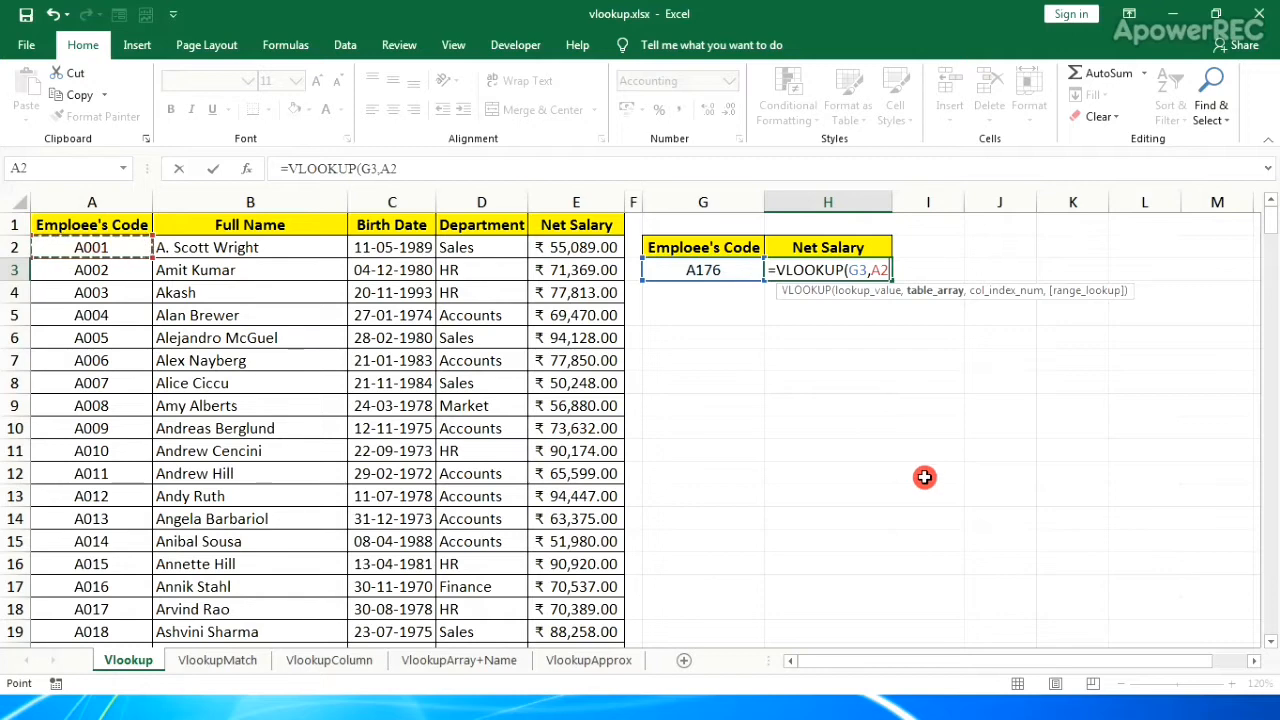
pyautogui.hotkey('ctrl', 'shift', 'Right')
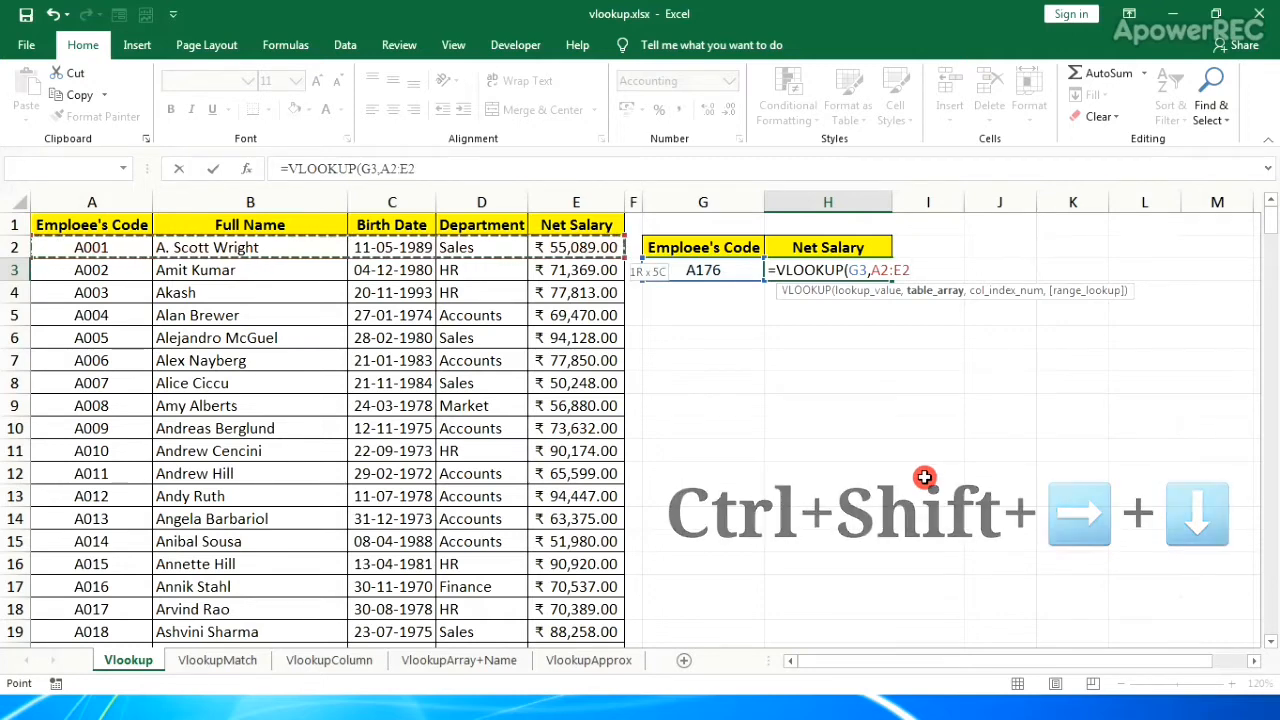
pyautogui.hotkey('ctrl', 'shift', 'Down')
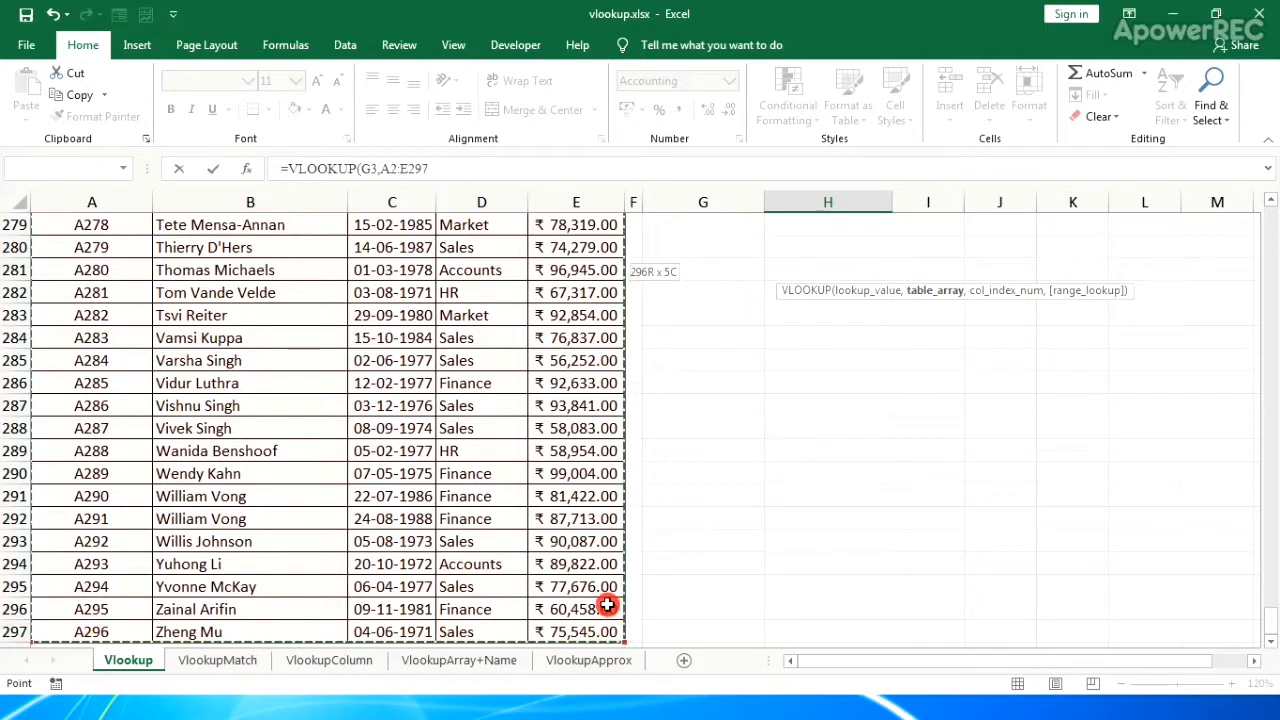
pyautogui.press('F4')
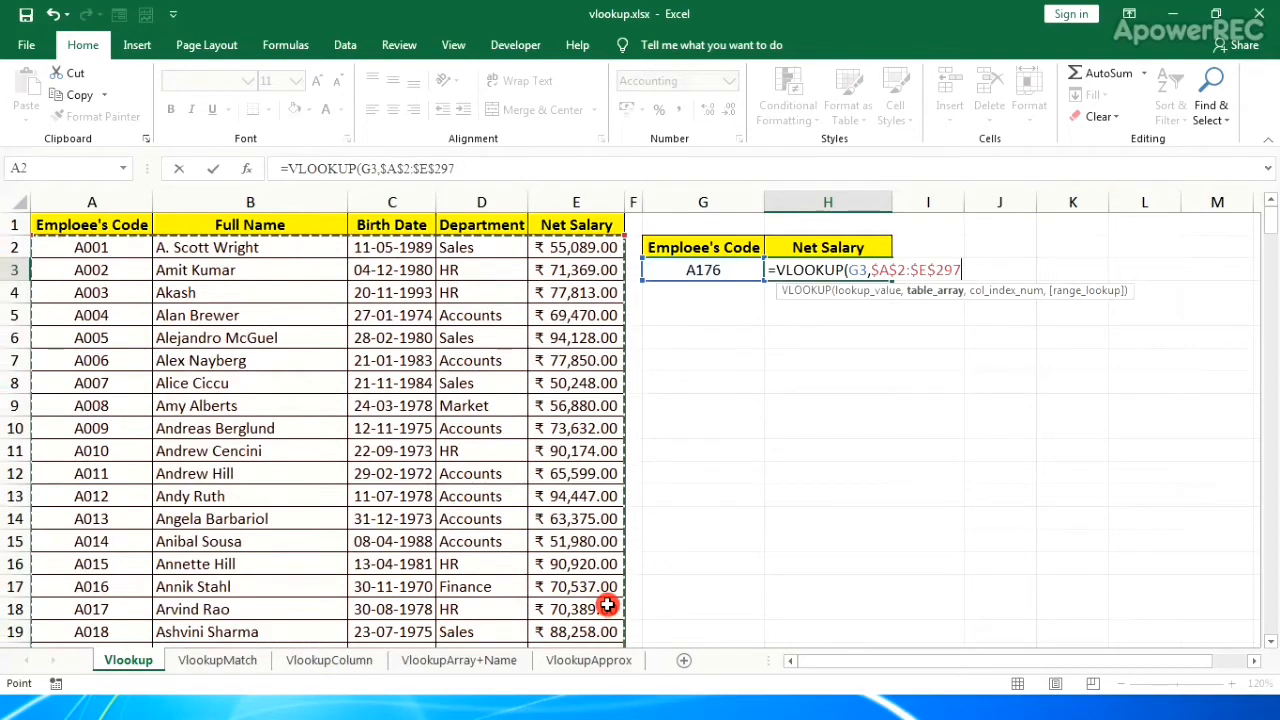
pyautogui.write(',')
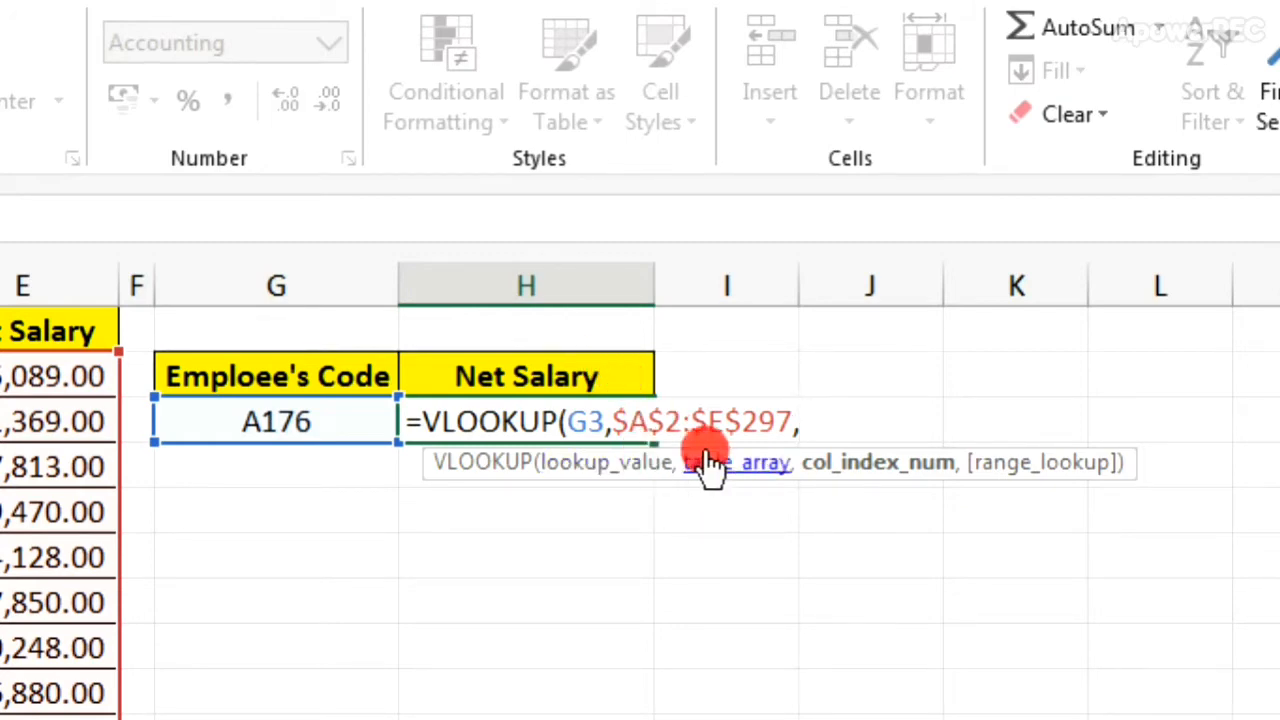
# Complete the VLOOKUP with column index 5 and FALSE for an exact match, and reselect cell H3
pyautogui.write('5')
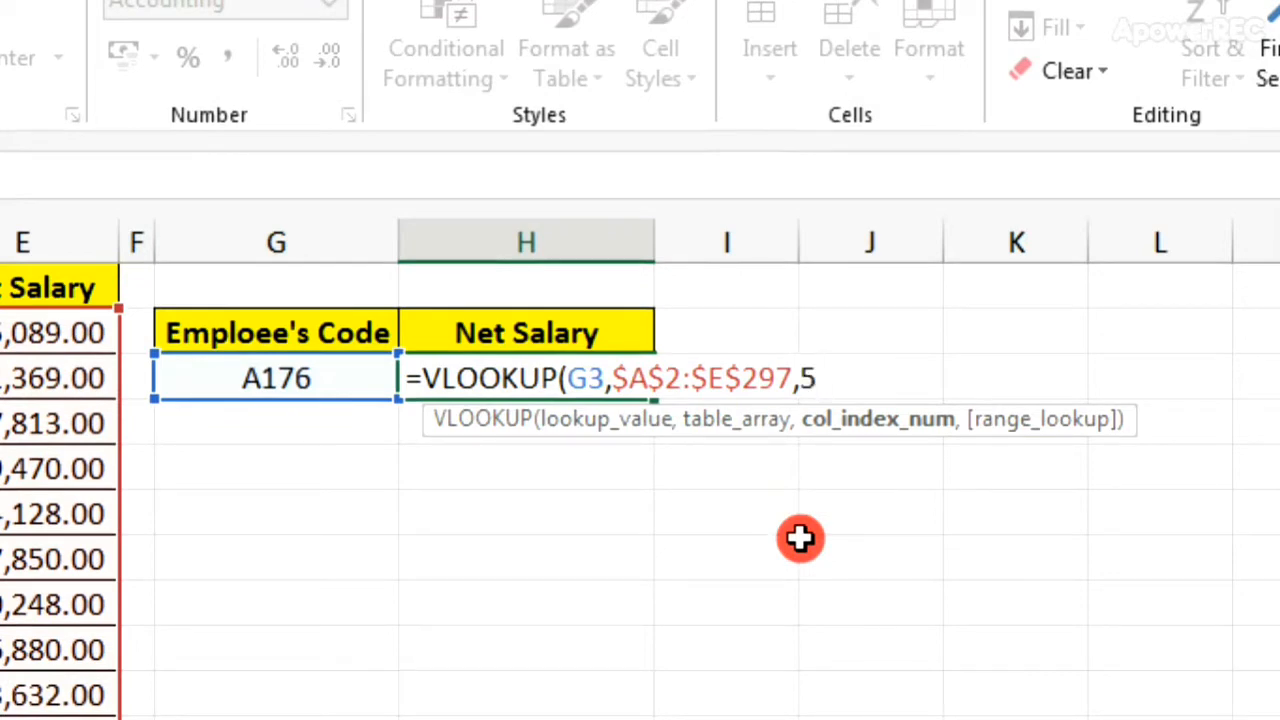
pyautogui.write(',')
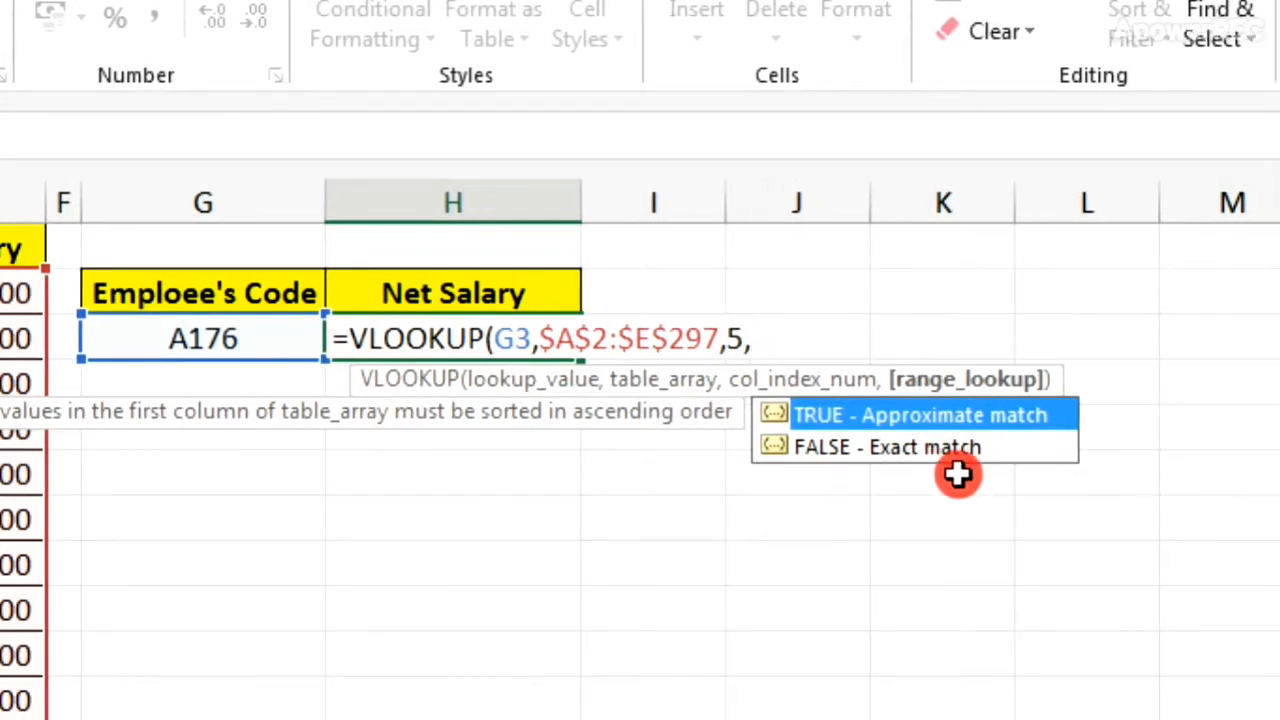
pyautogui.press('Down')
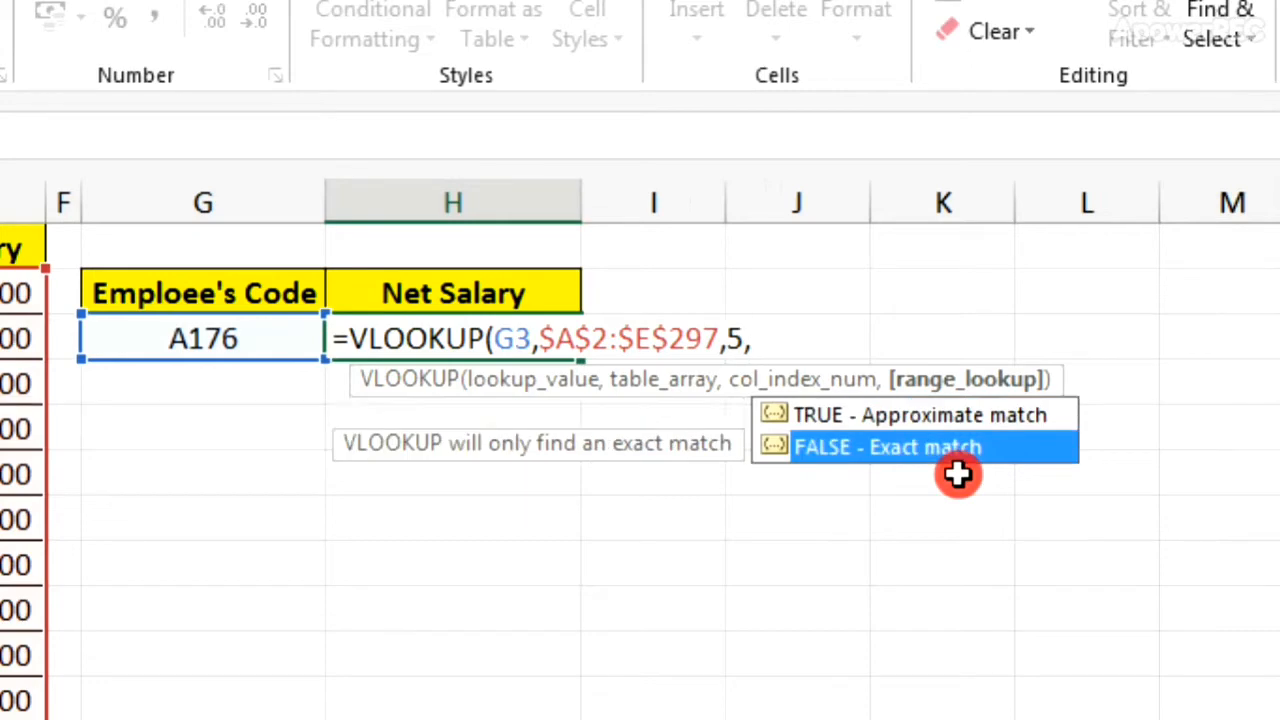
pyautogui.press('Tab')
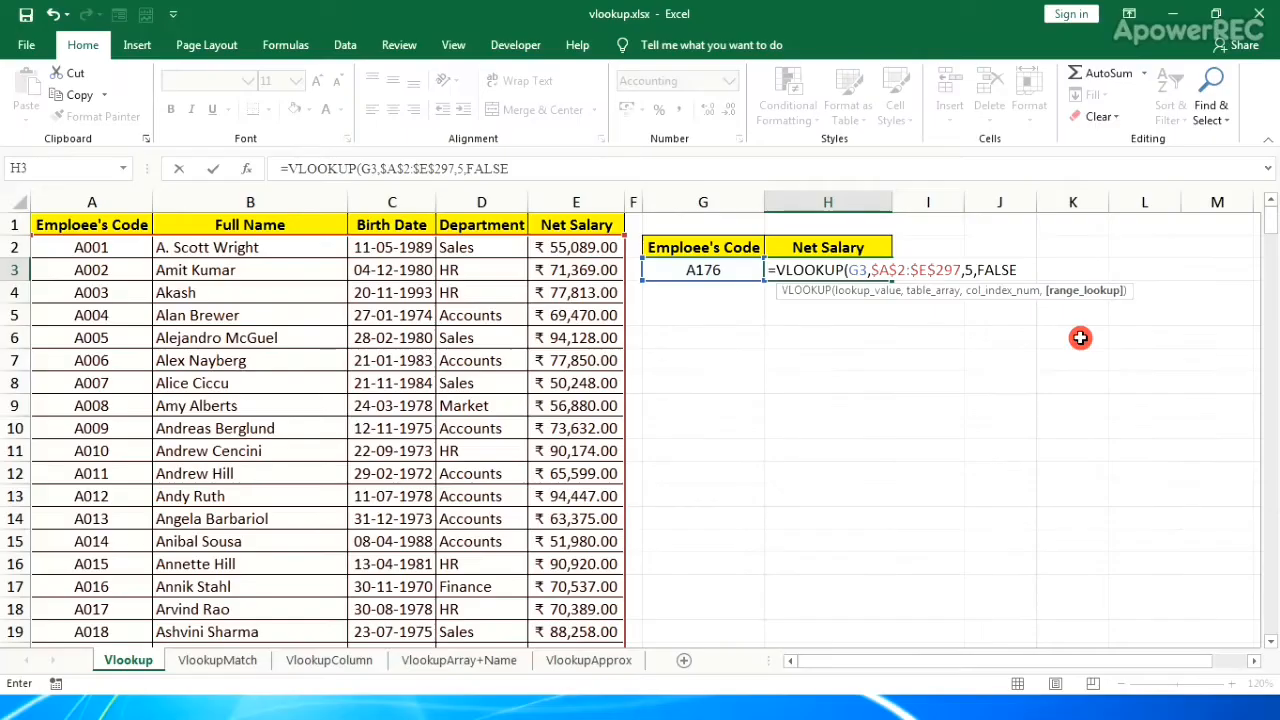
pyautogui.write(')')
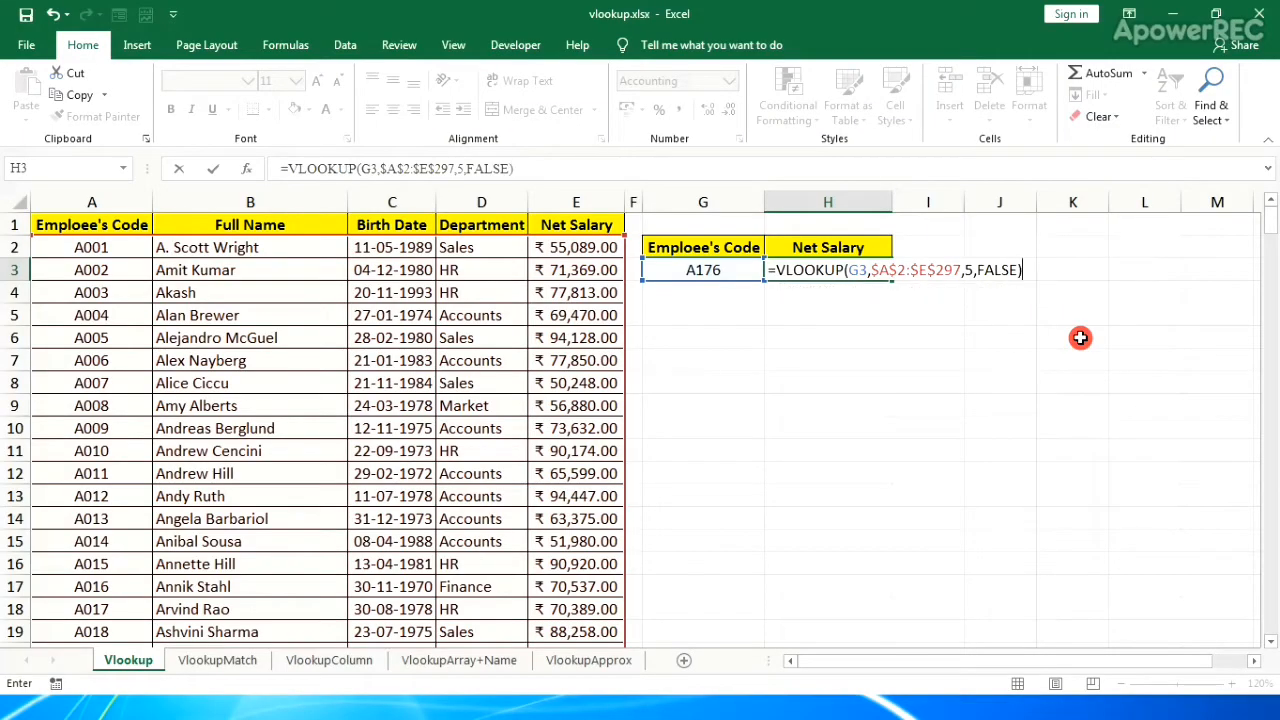
pyautogui.press('Return')
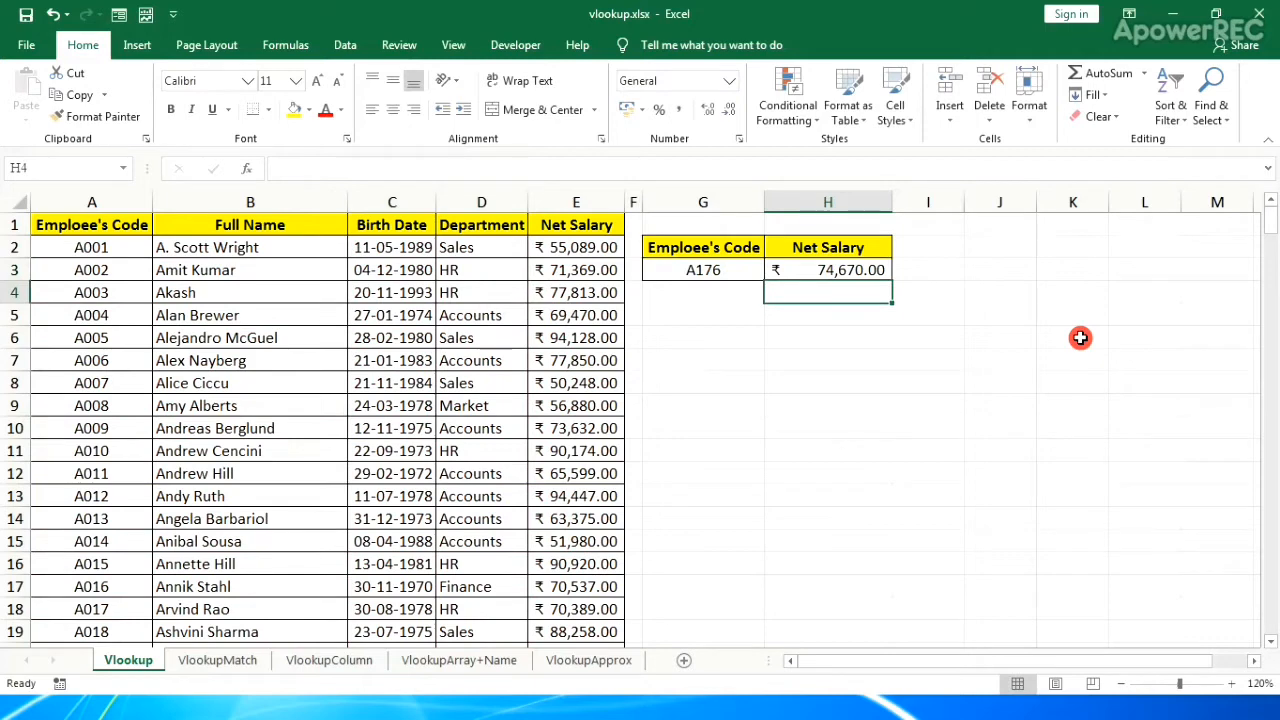
pyautogui.press('Up')
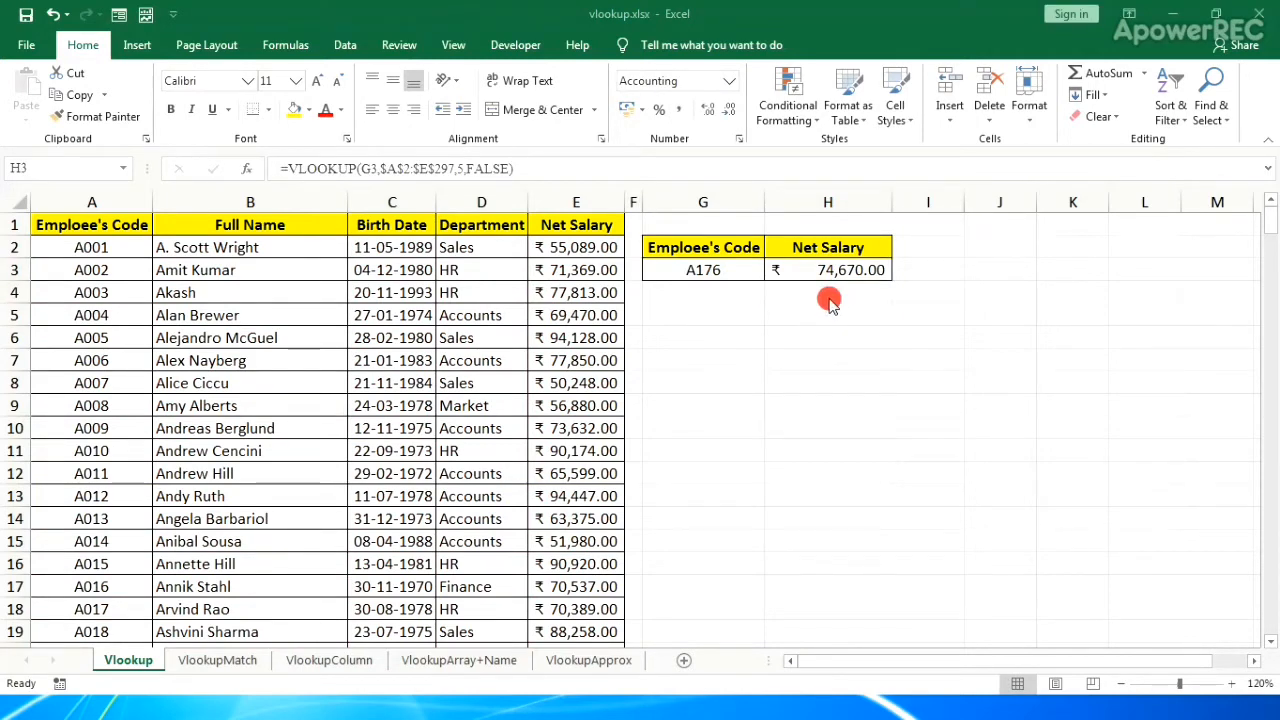
# On the VlookupMatch sheet, start a VLOOKUP formula in H3 with G3 as the lookup value
pyautogui.click(239, 667)
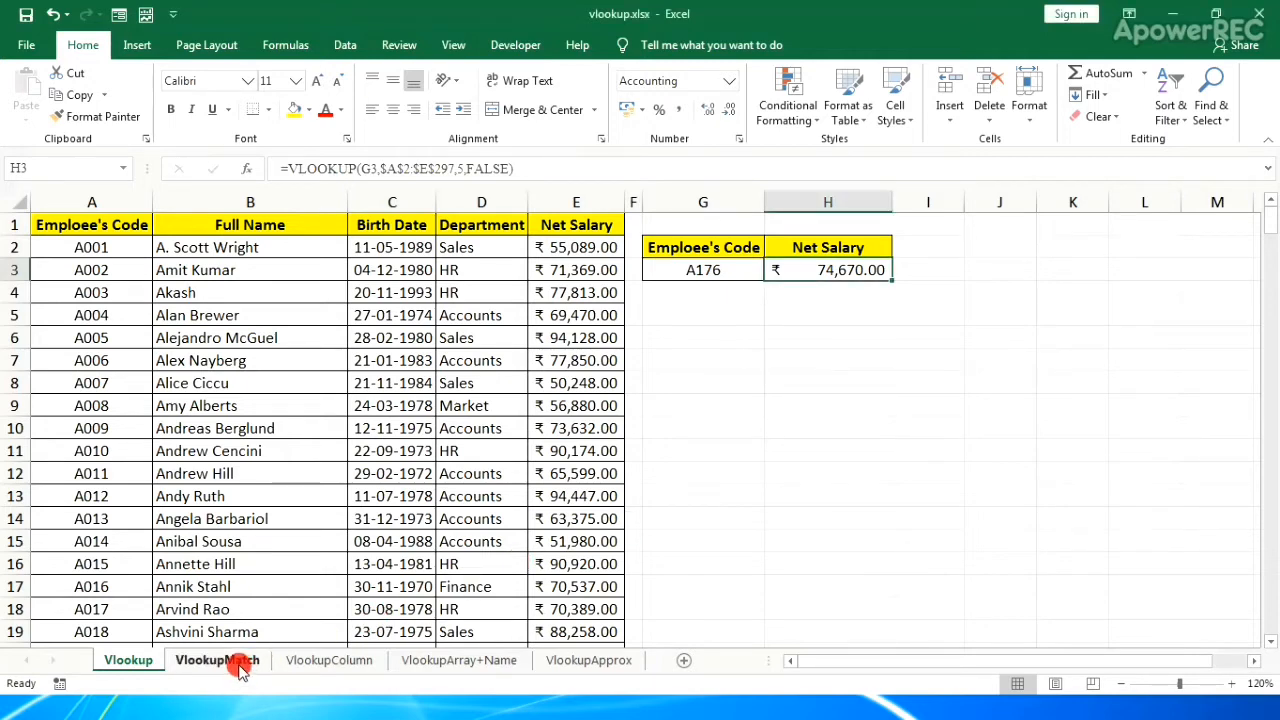
pyautogui.click(239, 667)
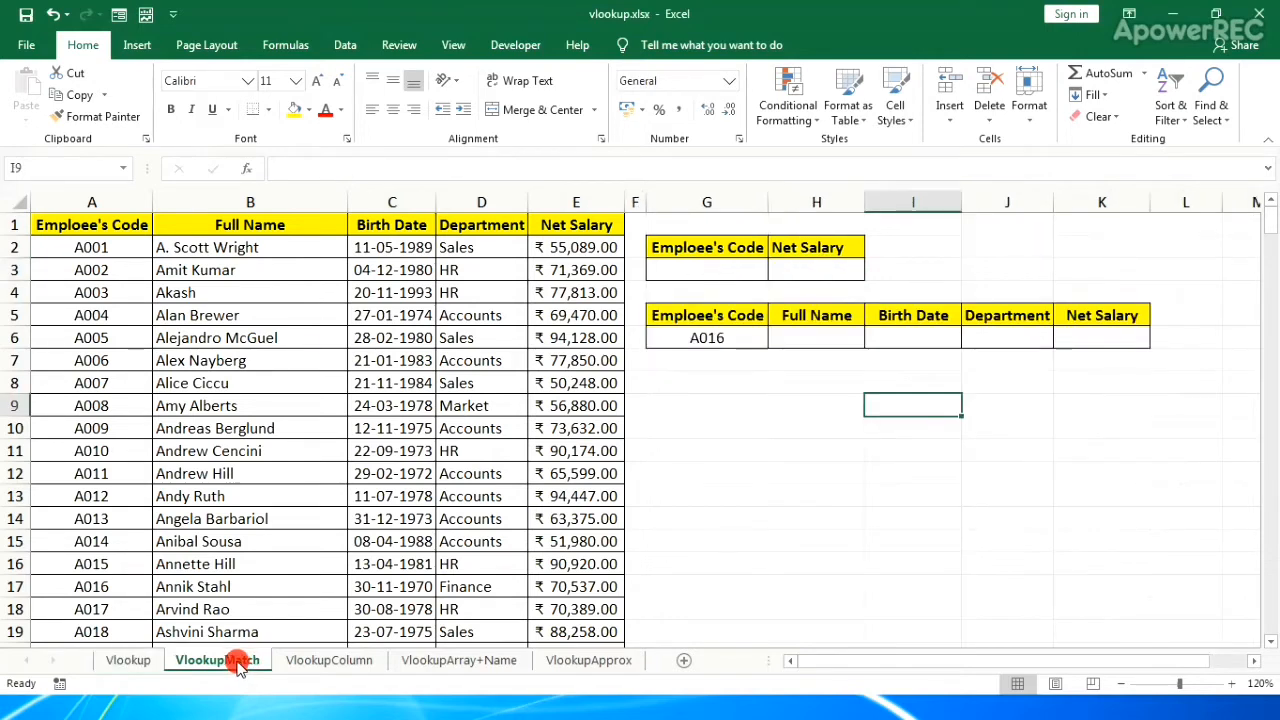
pyautogui.click(809, 272)
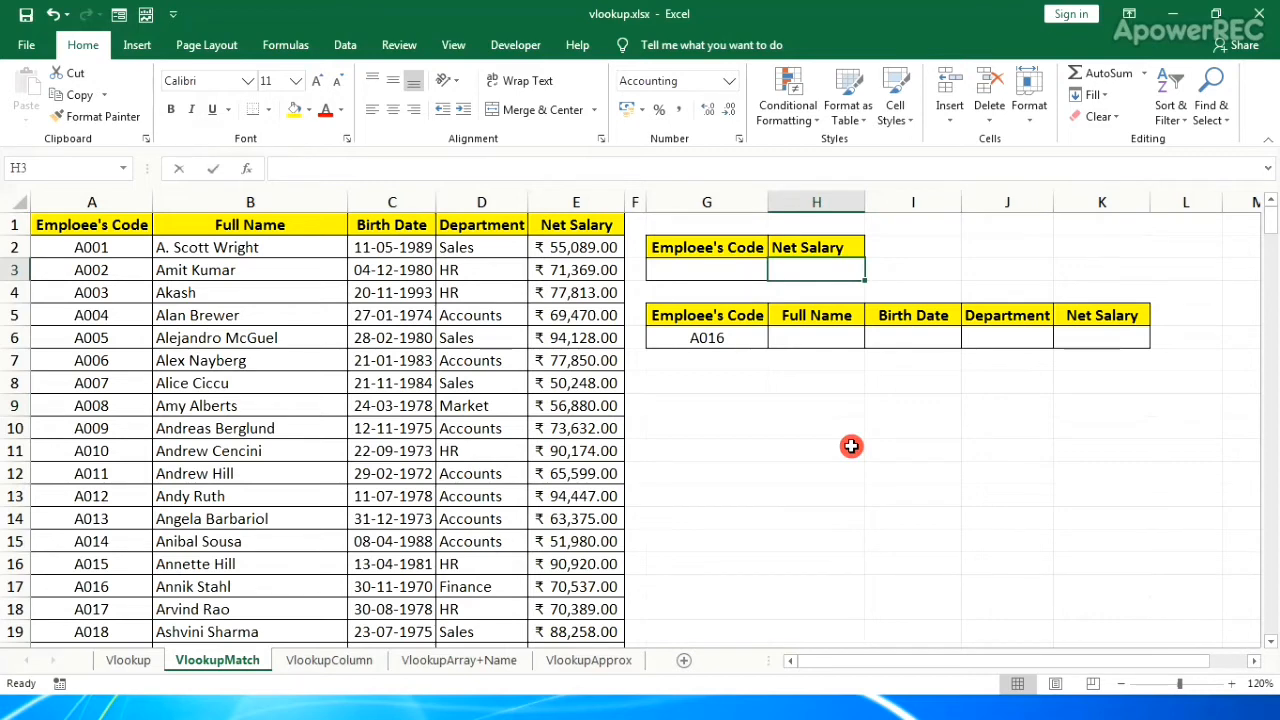
pyautogui.write('=vl')
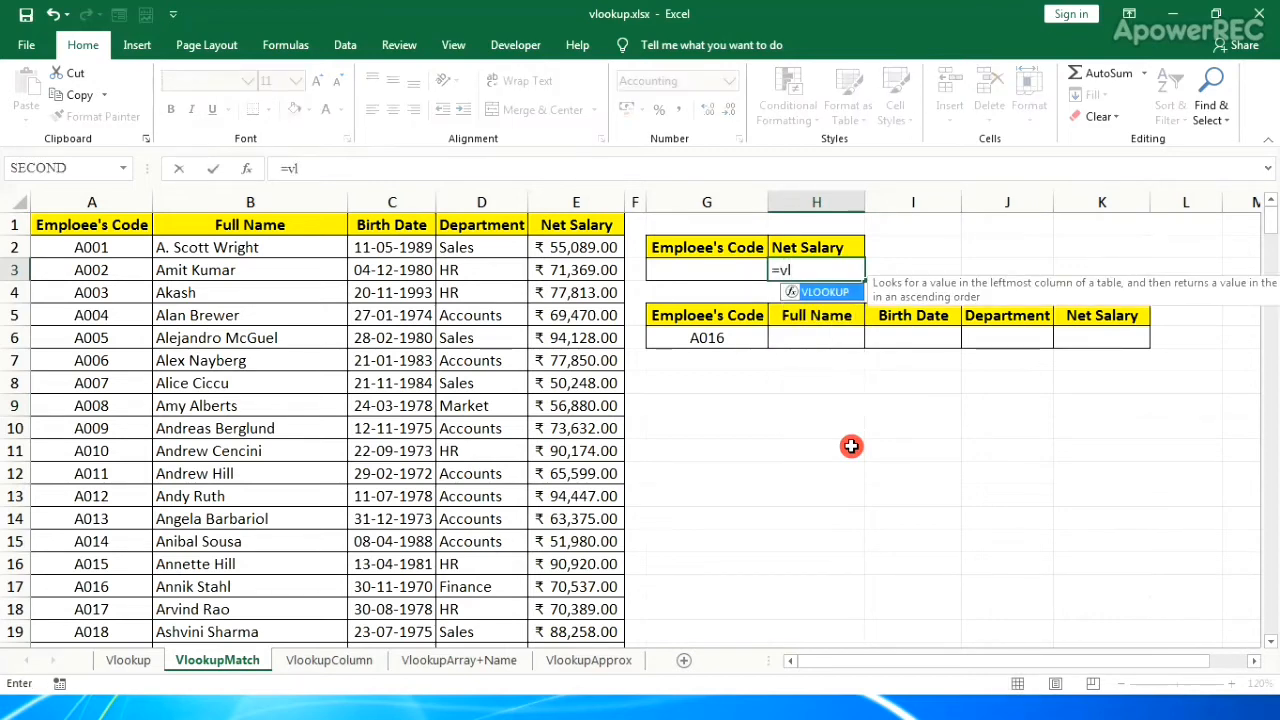
pyautogui.press('Tab')
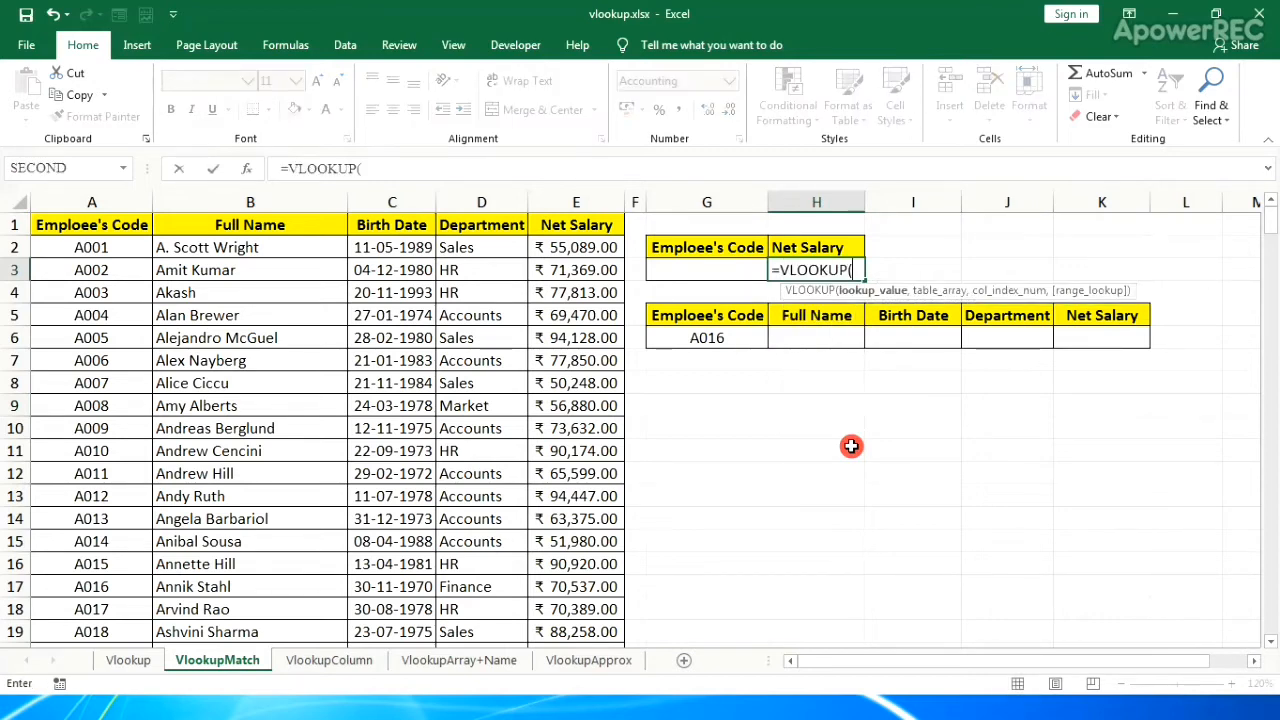
pyautogui.press('Left')
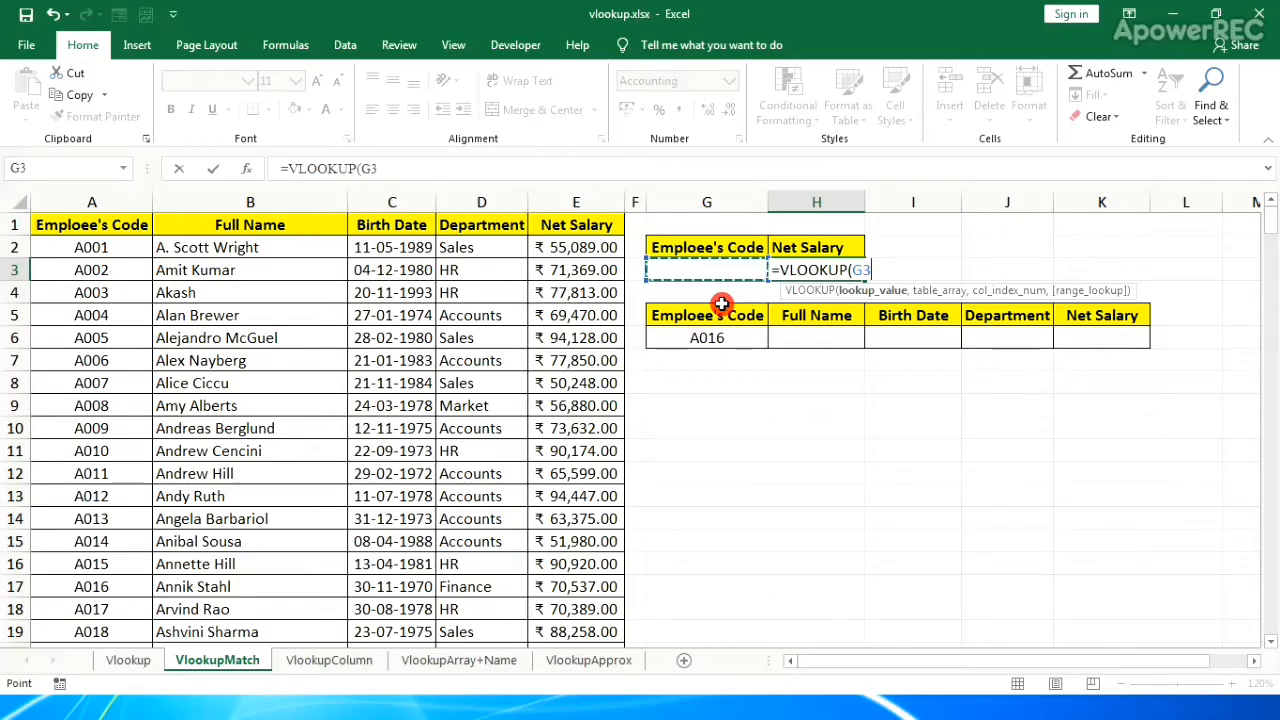
pyautogui.write(',')
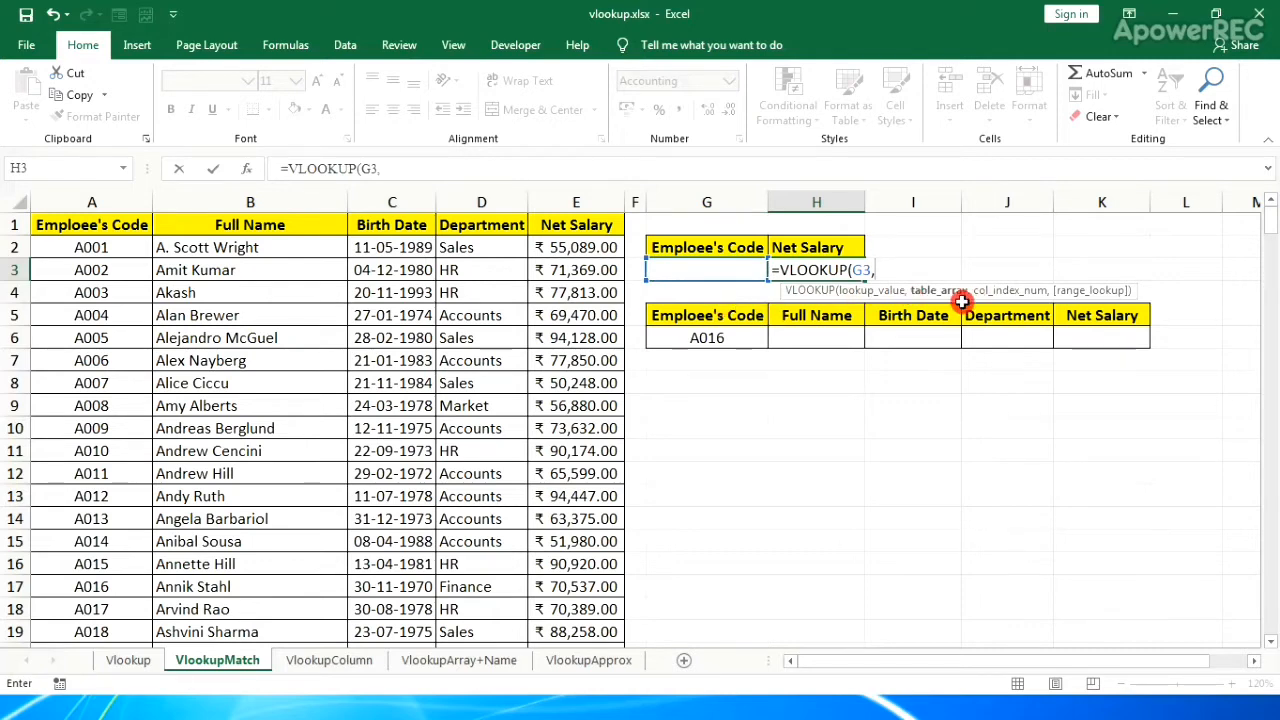
# Set the VLOOKUP's table array to the full employee data range A2:E297, leaving the column index as the next argument
pyautogui.click(85, 244)
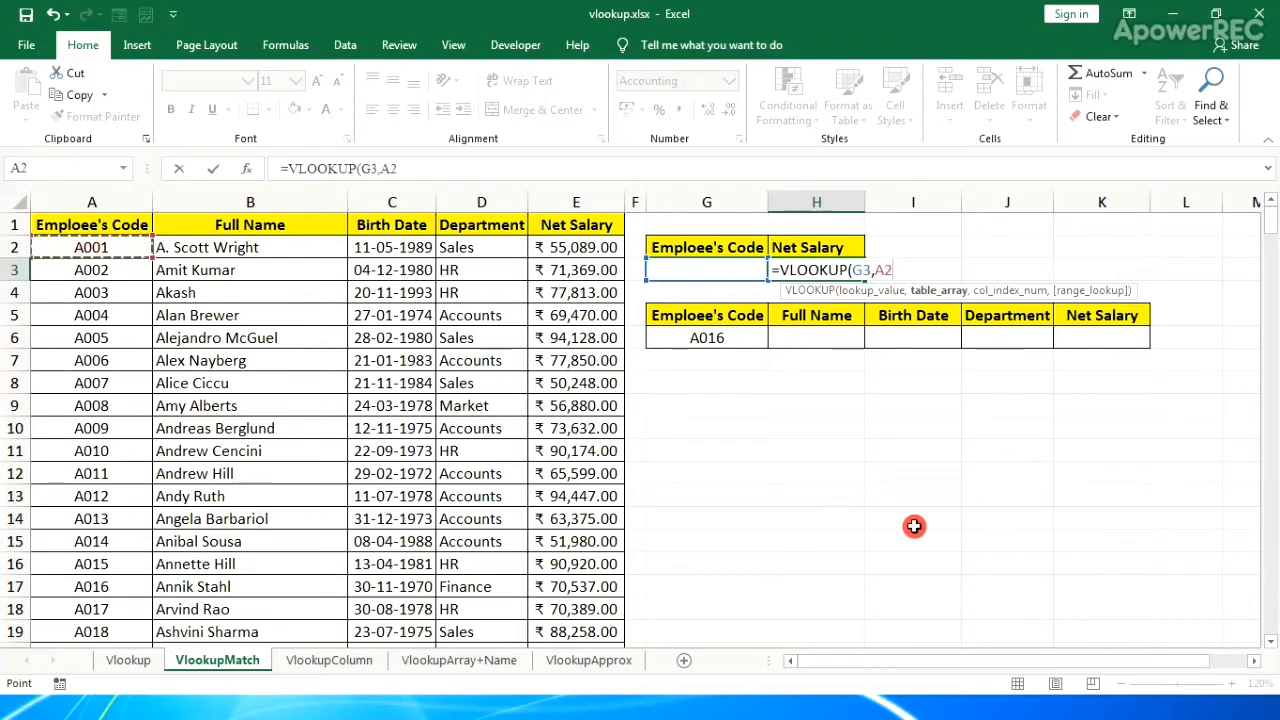
pyautogui.hotkey('ctrl', 'shift', 'Right')
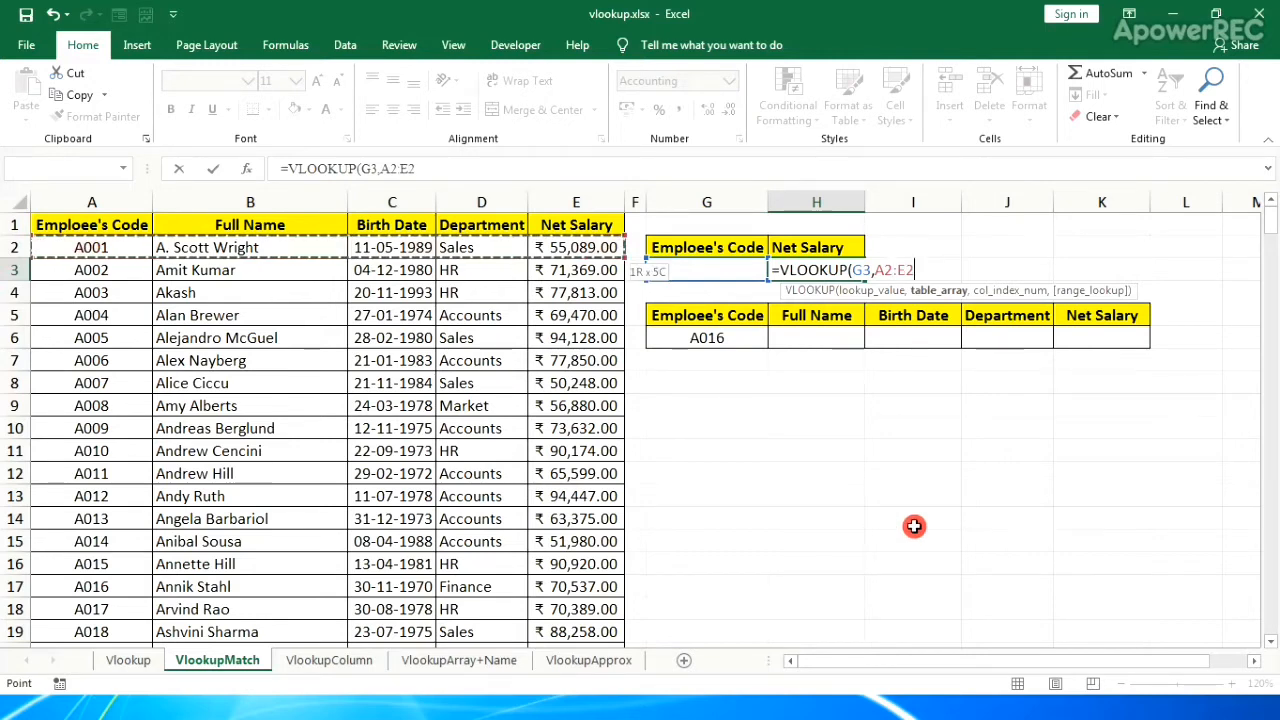
pyautogui.hotkey('ctrl', 'shift', 'Down')
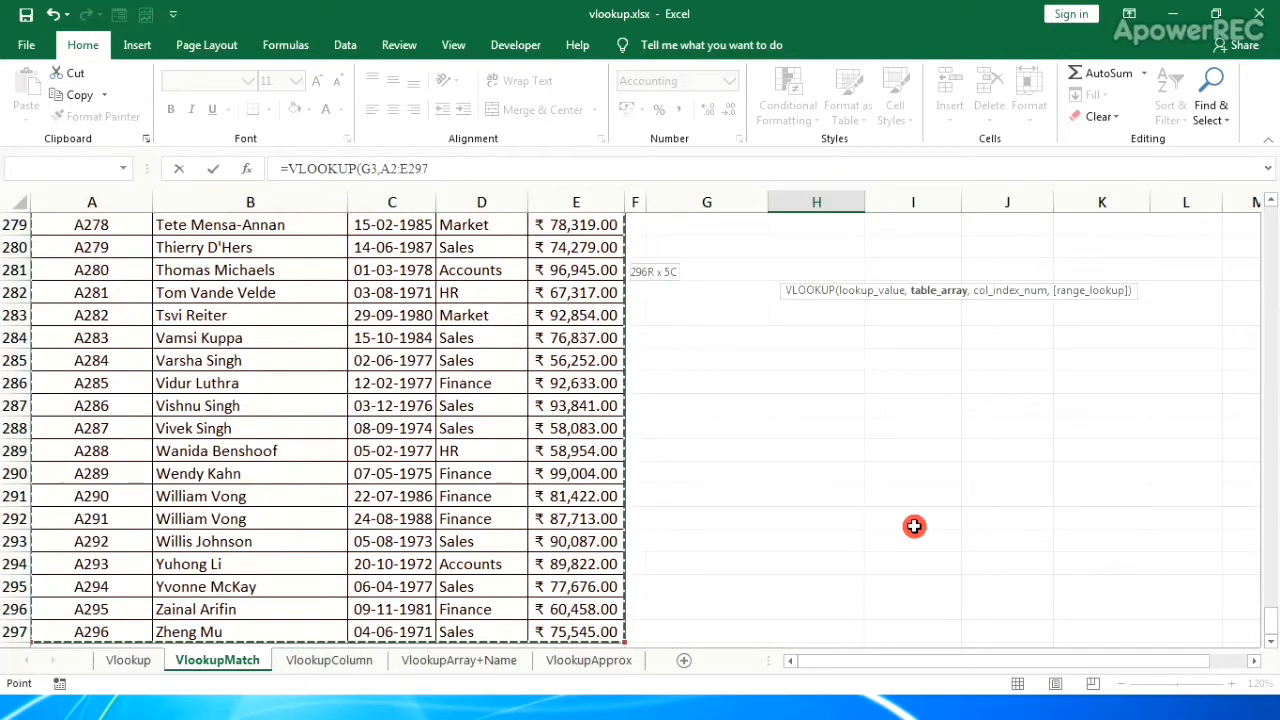
pyautogui.write(',')
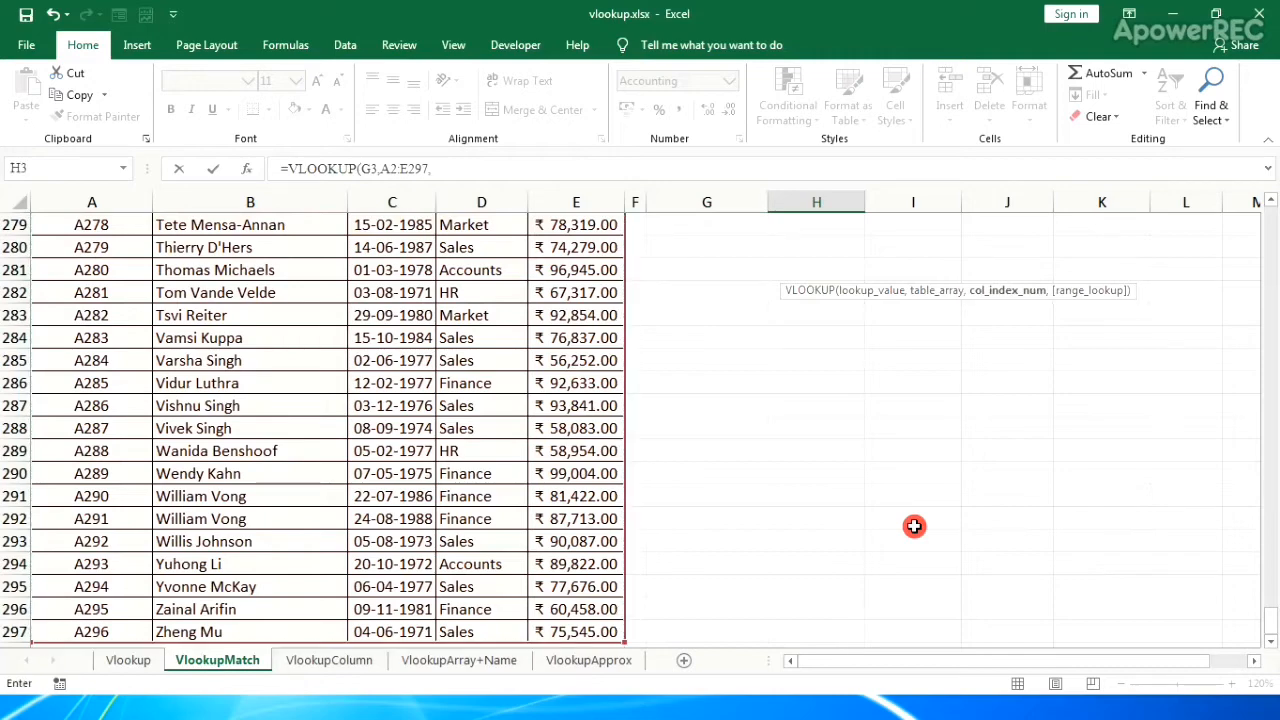
pyautogui.click(1271, 266)
pyautogui.moveTo(1271, 594); pyautogui.dragTo(1262, 202)
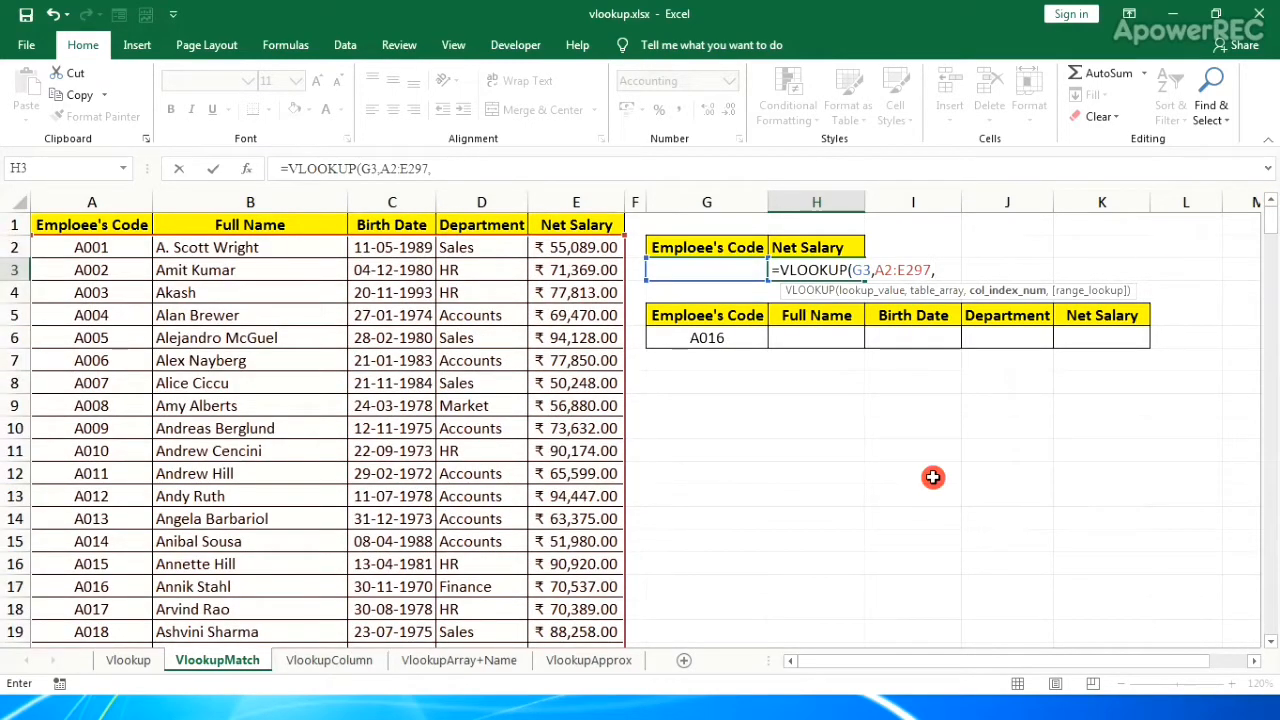
pyautogui.write(',')
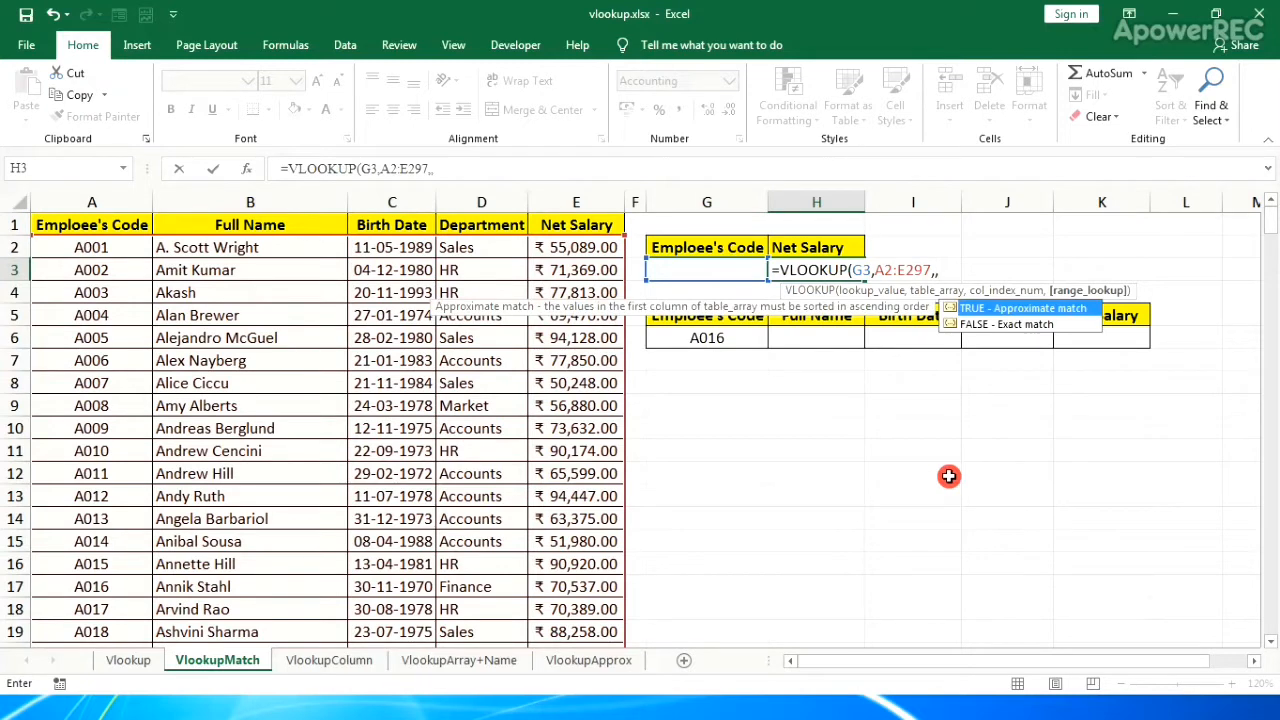
pyautogui.press('BackSpace')
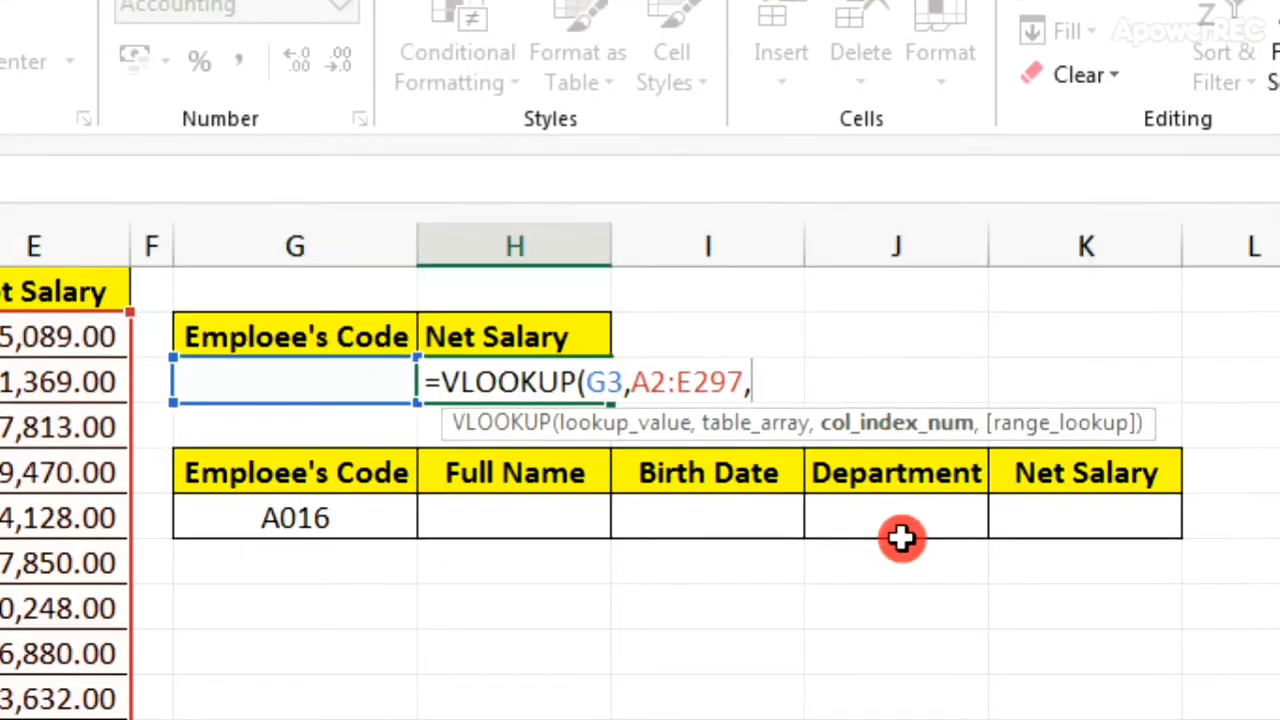
# Nest a MATCH as the VLOOKUP's column index, with lookup value H2, lookup array A1:E1 and match type 0
pyautogui.write('ma')
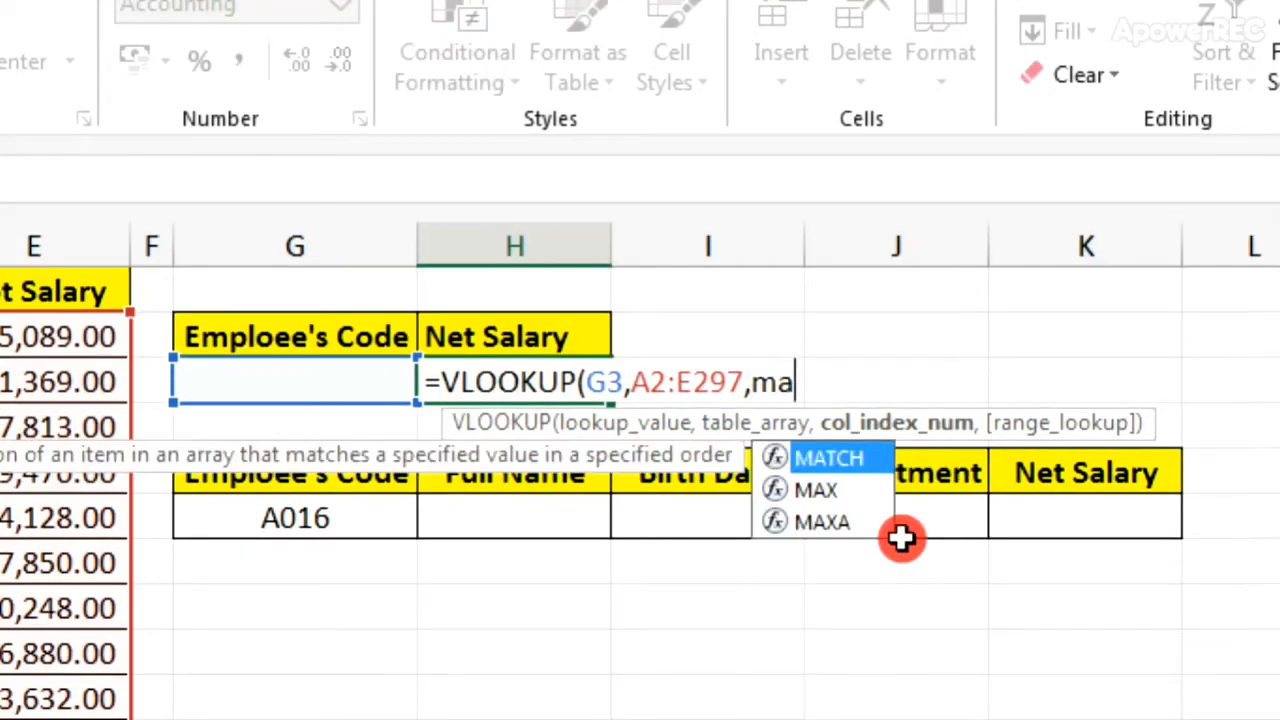
pyautogui.press('Tab')
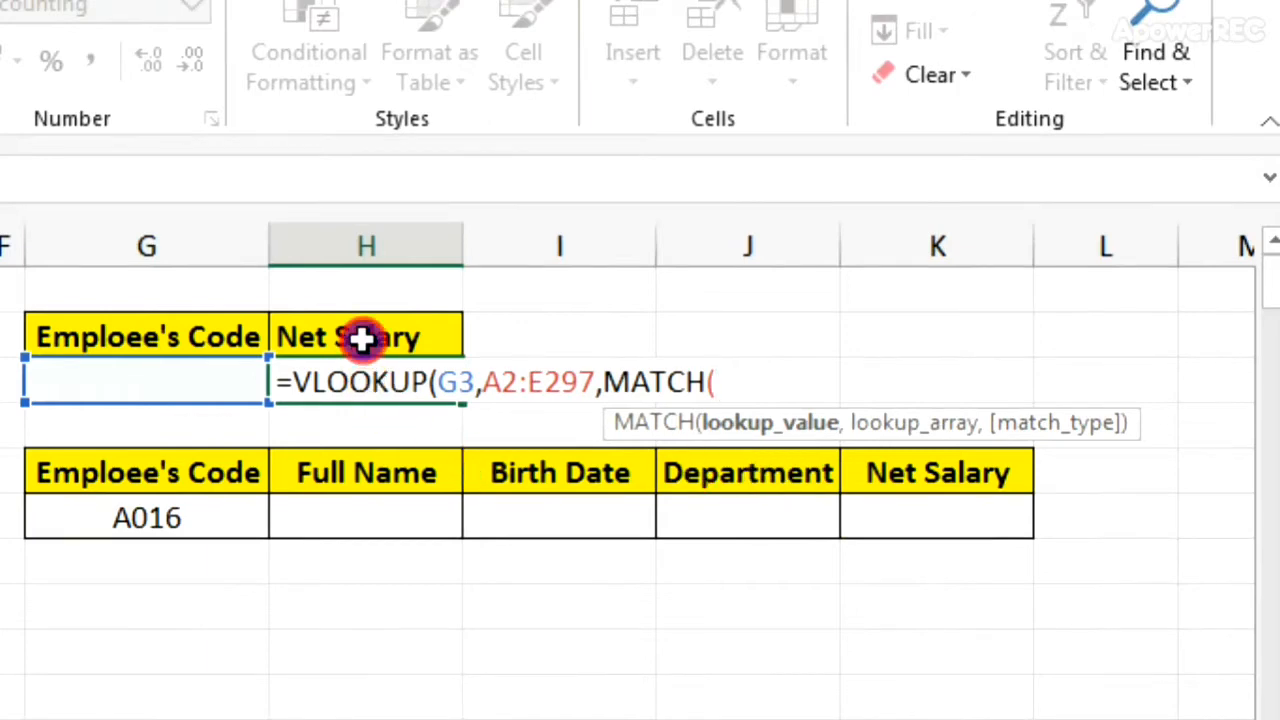
pyautogui.click(362, 341)
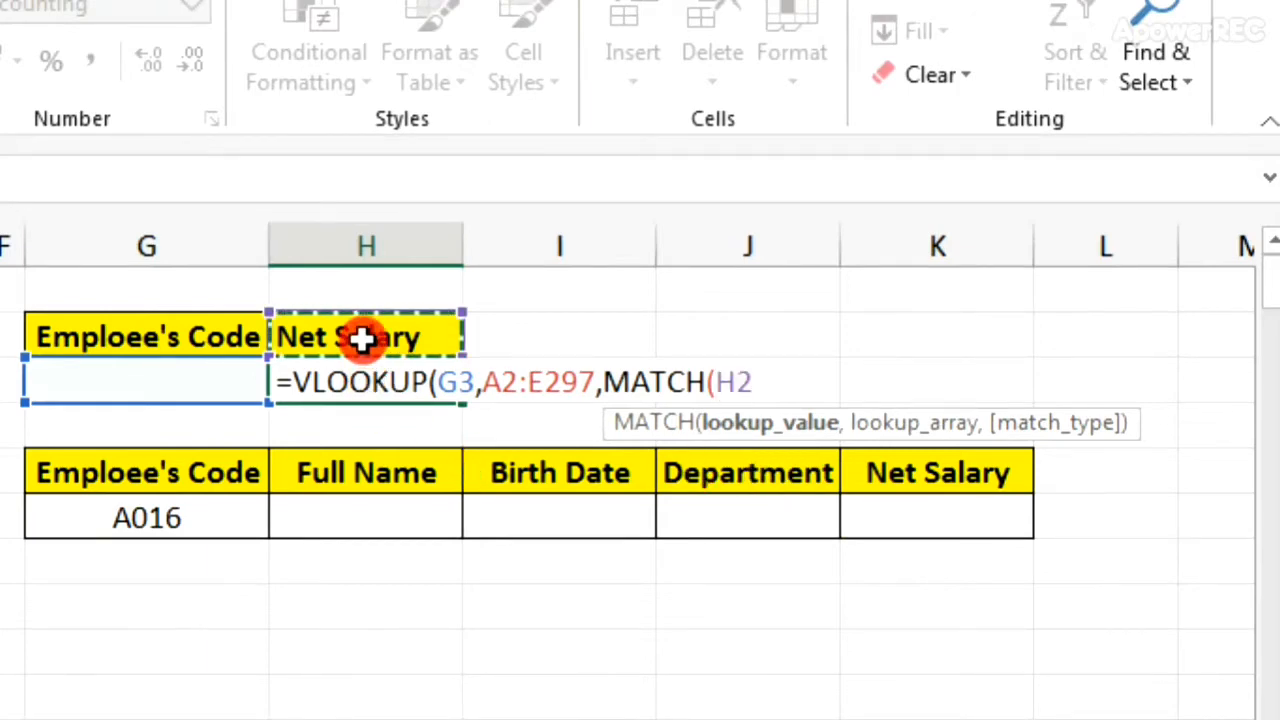
pyautogui.write(',')
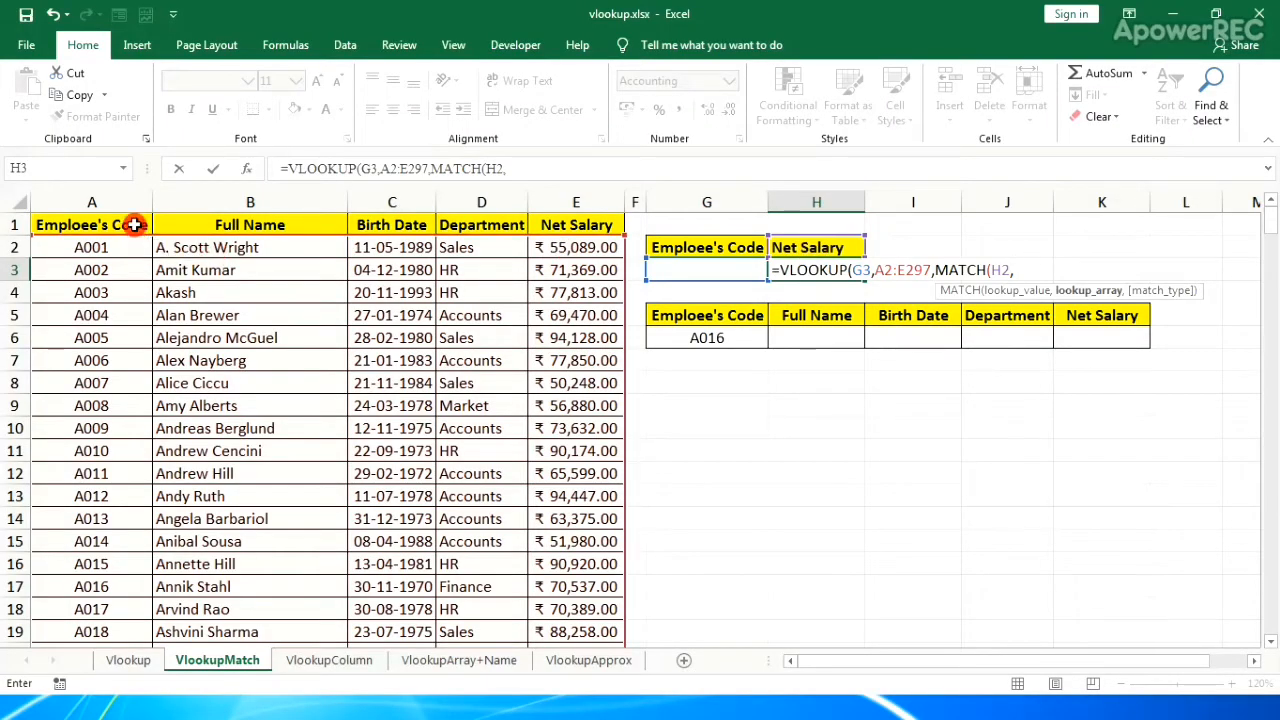
pyautogui.moveTo(134, 225); pyautogui.dragTo(558, 225)
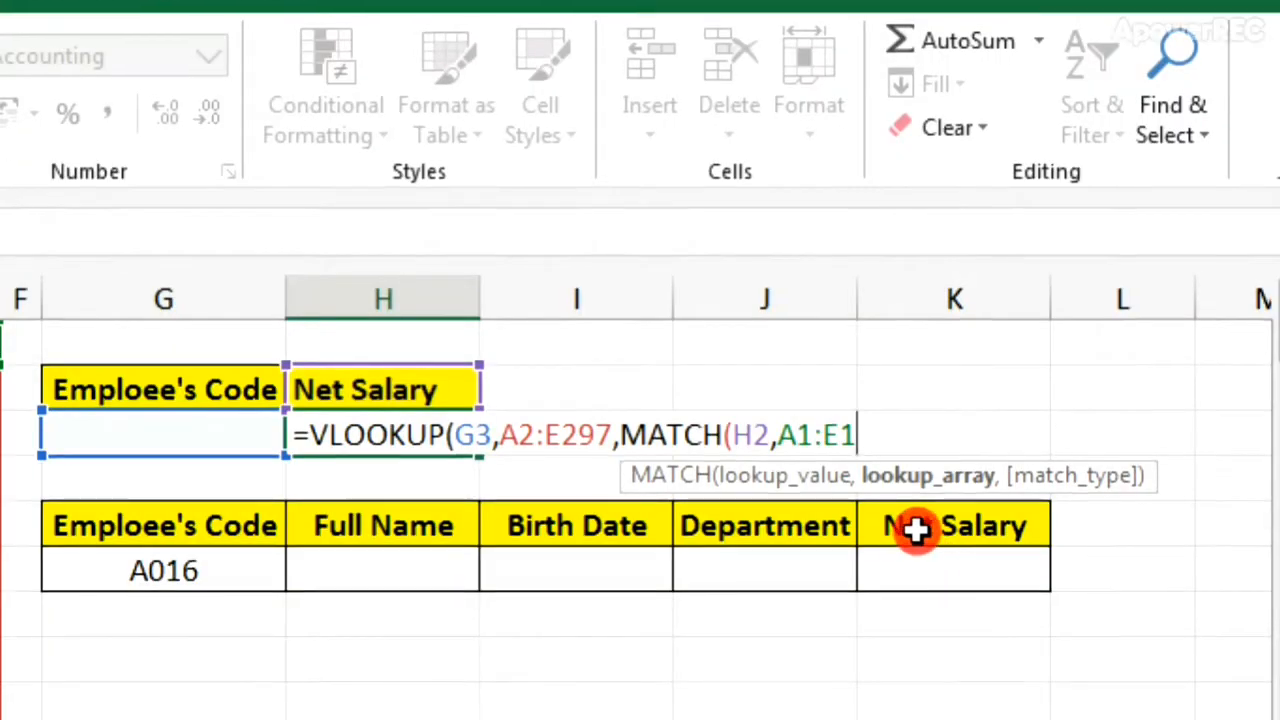
pyautogui.write(',')
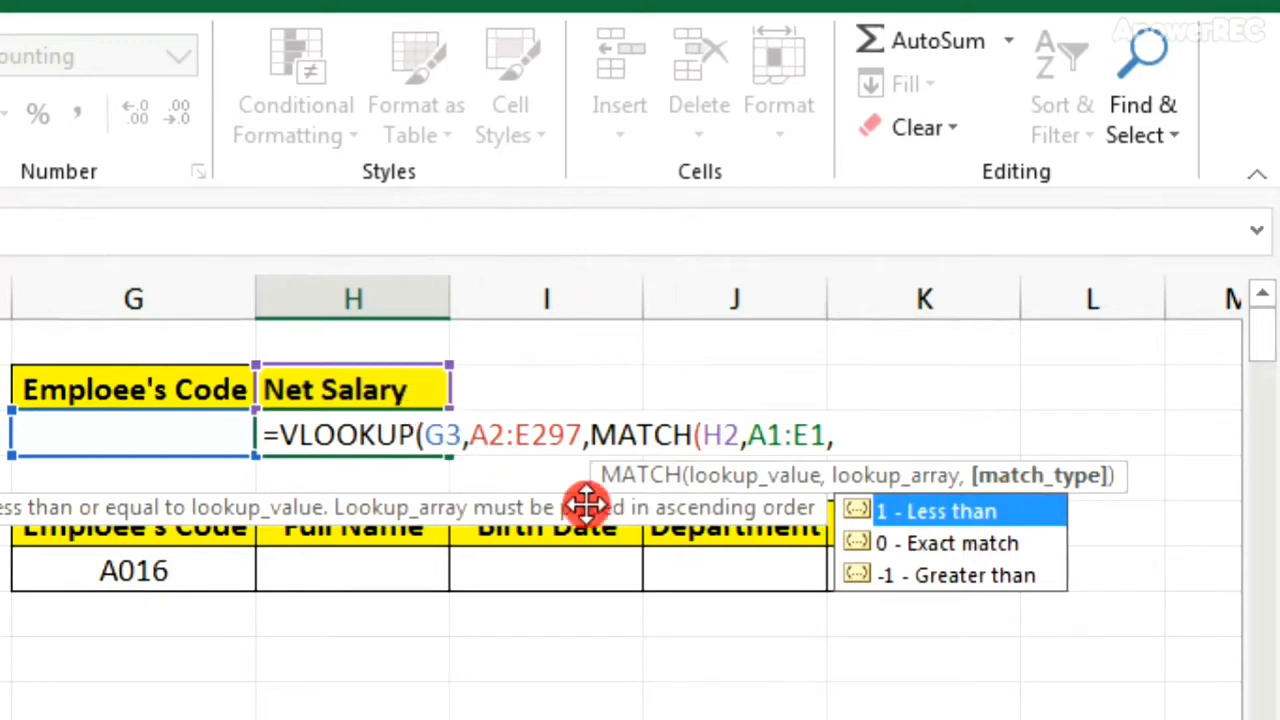
pyautogui.click(926, 537)
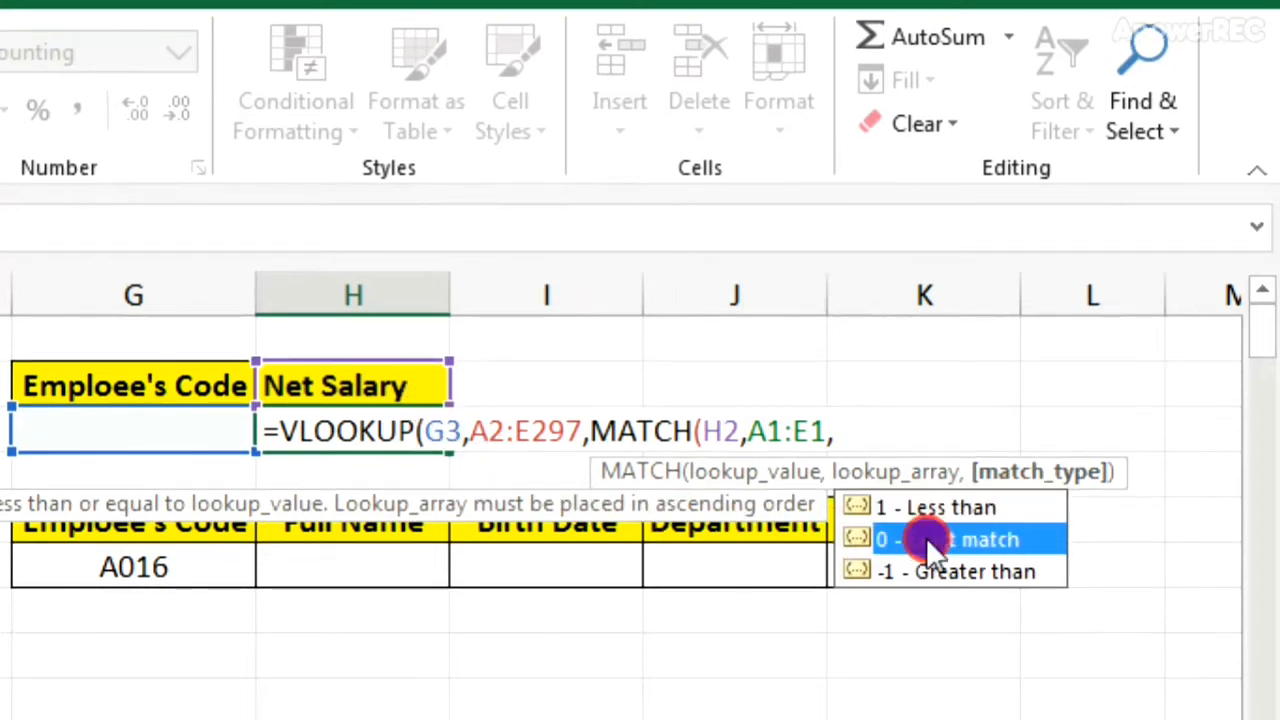
pyautogui.doubleClick(926, 537)
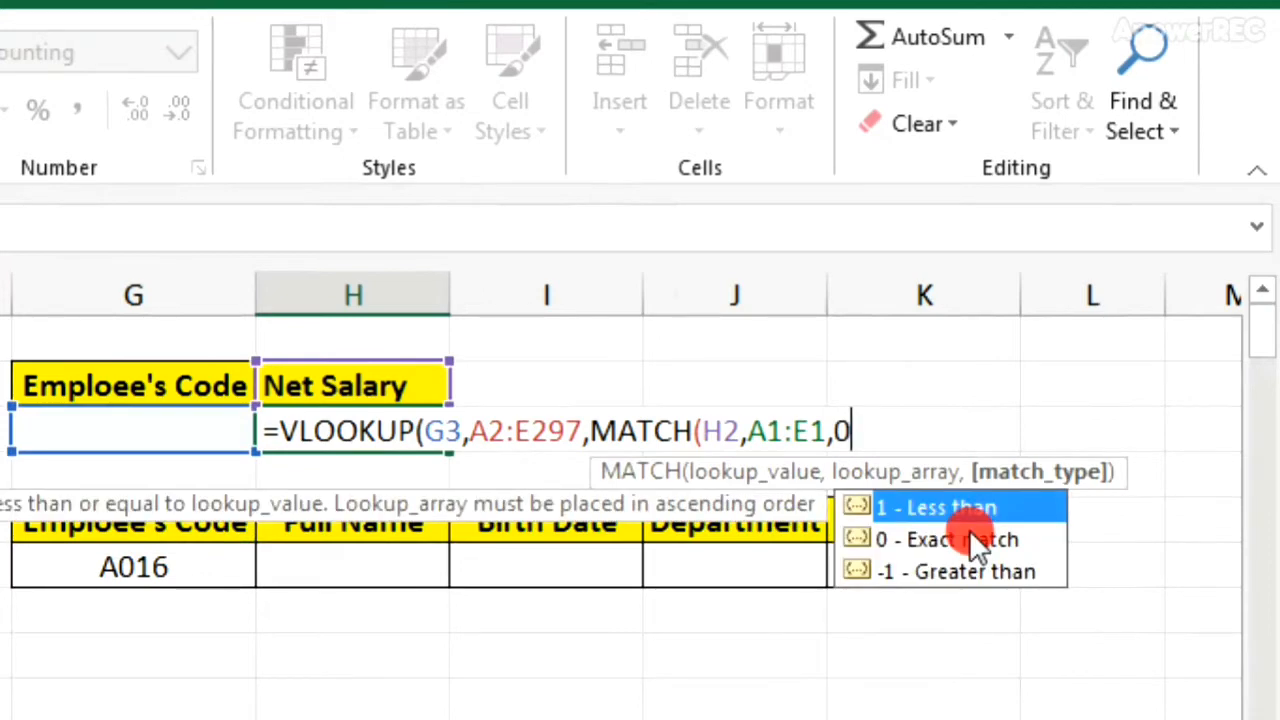
pyautogui.write(')')
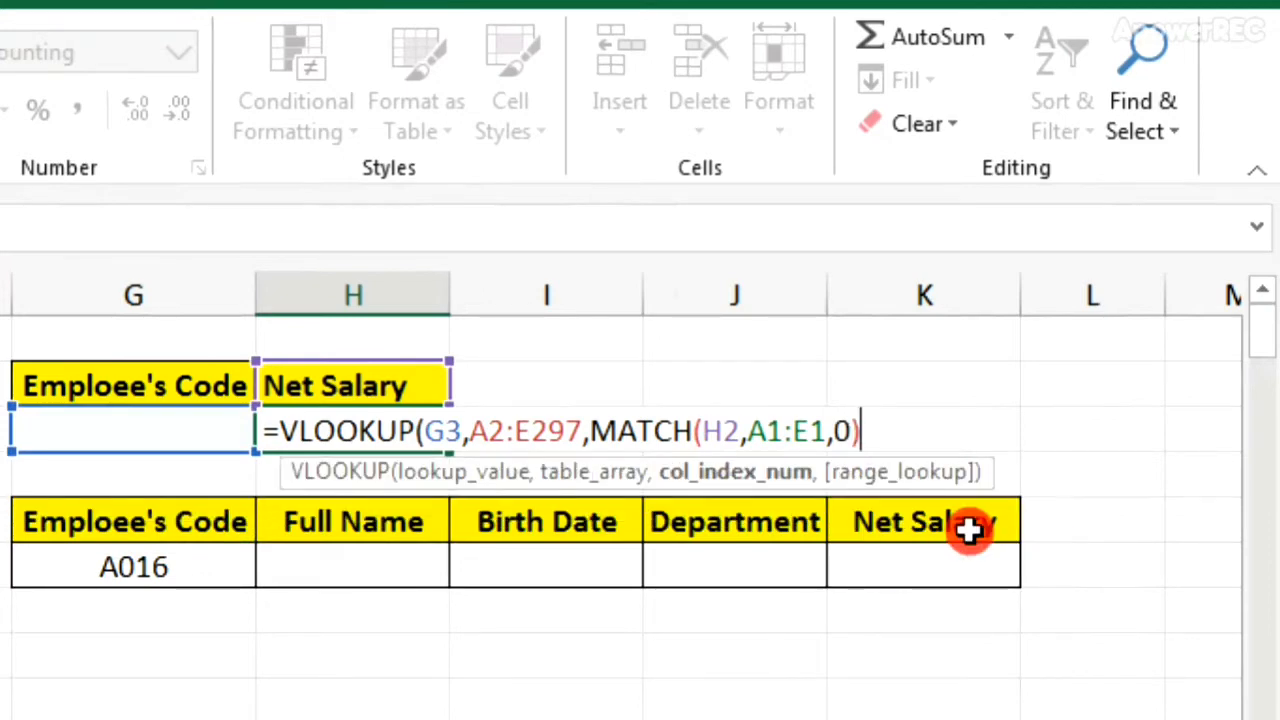
pyautogui.write(',')
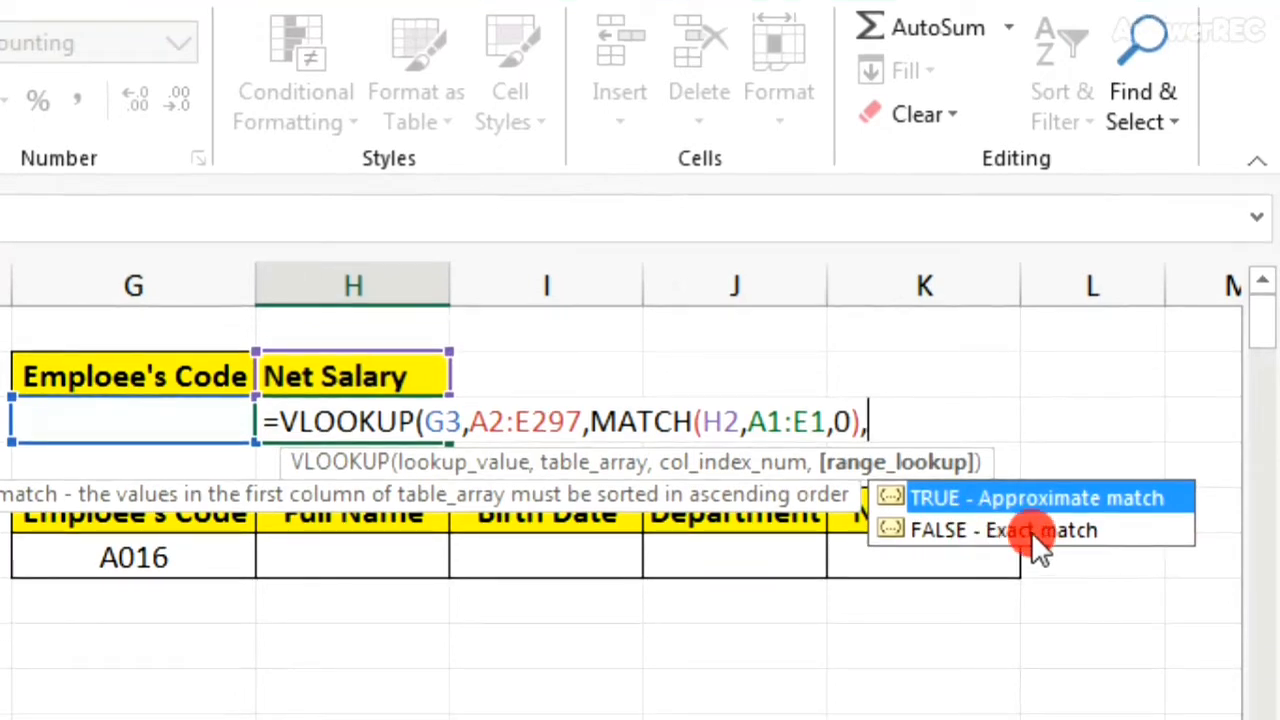
pyautogui.click(1031, 531)
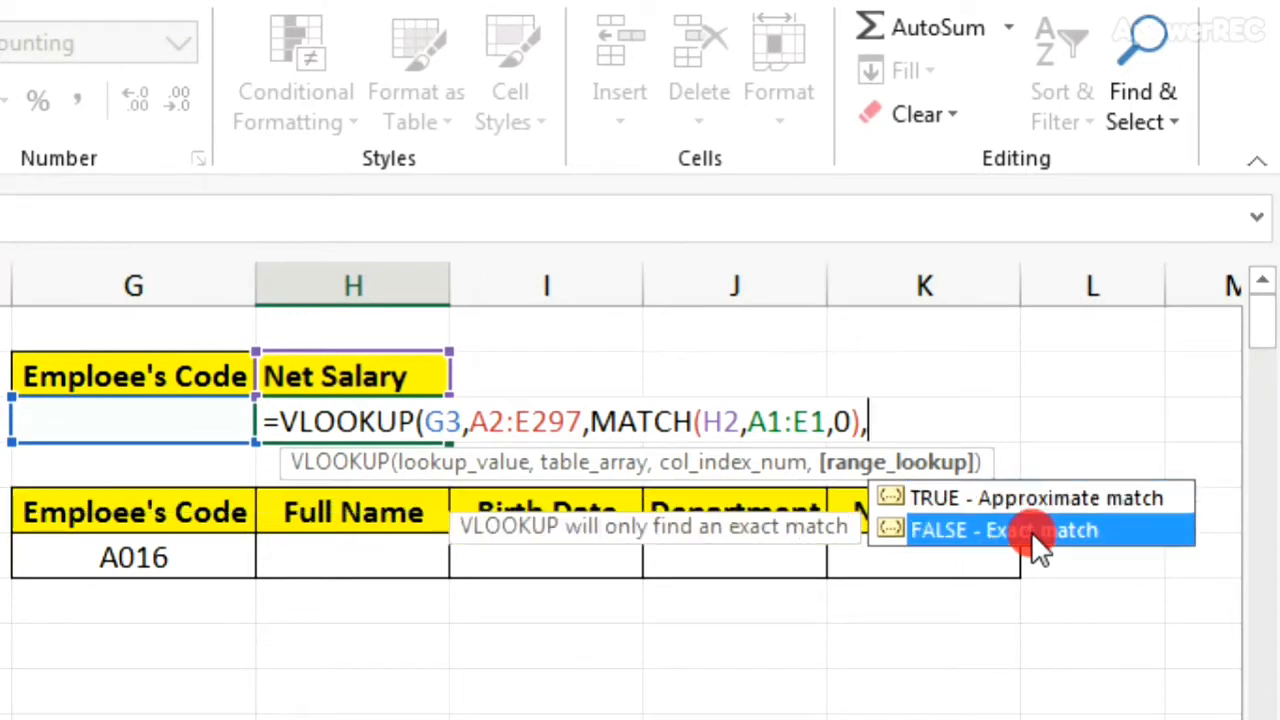
pyautogui.doubleClick(1031, 531)
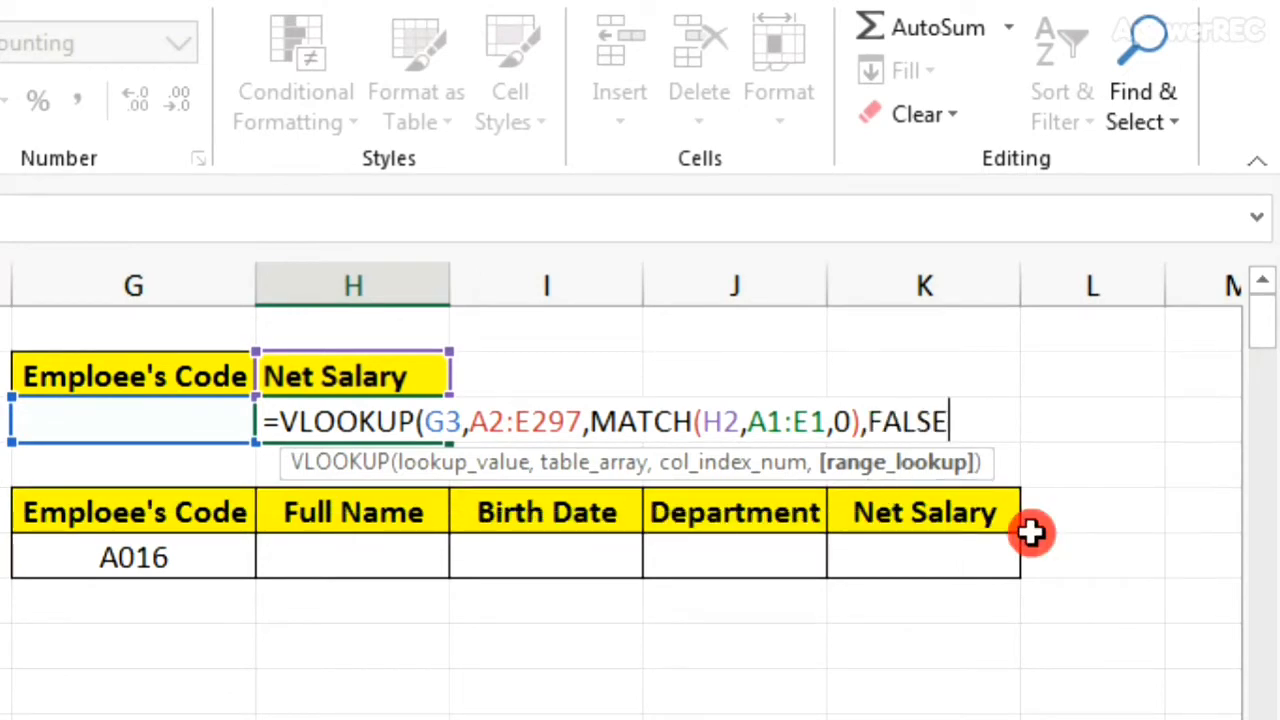
pyautogui.press('BackSpace')
pyautogui.press('BackSpace')
pyautogui.press('BackSpace')
pyautogui.press('BackSpace')
pyautogui.press('BackSpace')
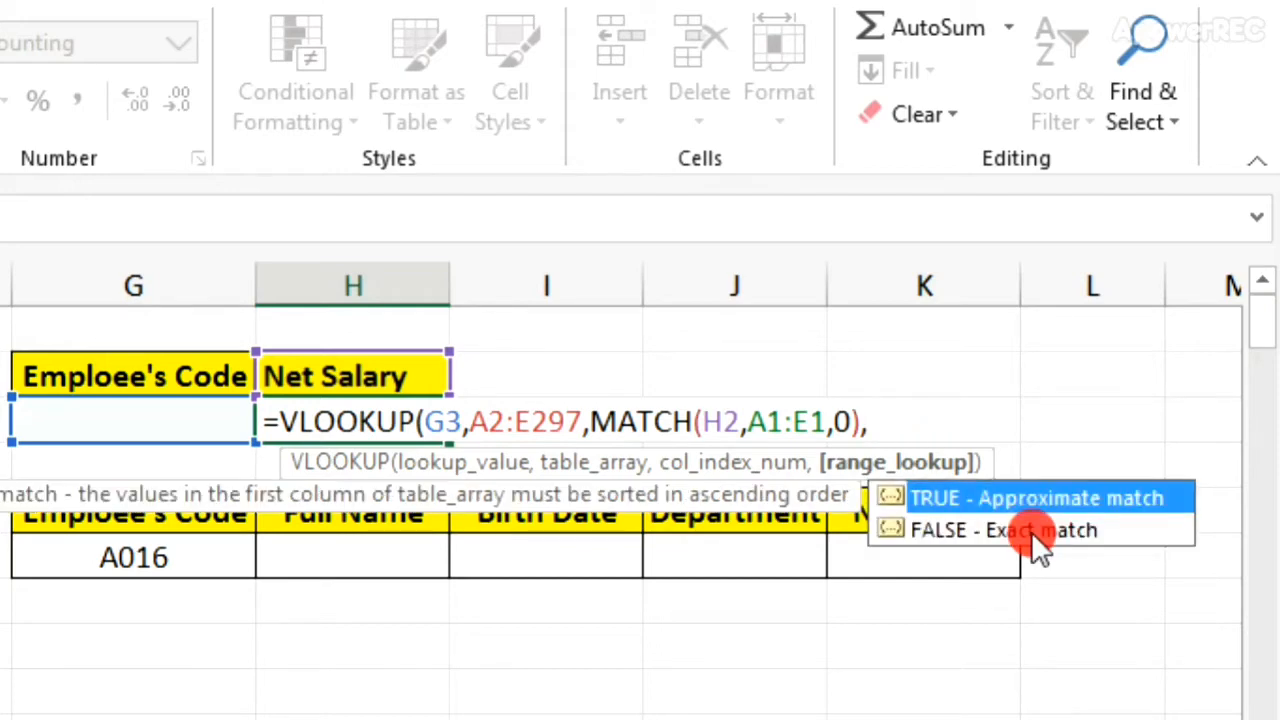
# Finish the VLOOKUP formula in H3 with 0 as the range lookup for an exact match
pyautogui.write('0)')
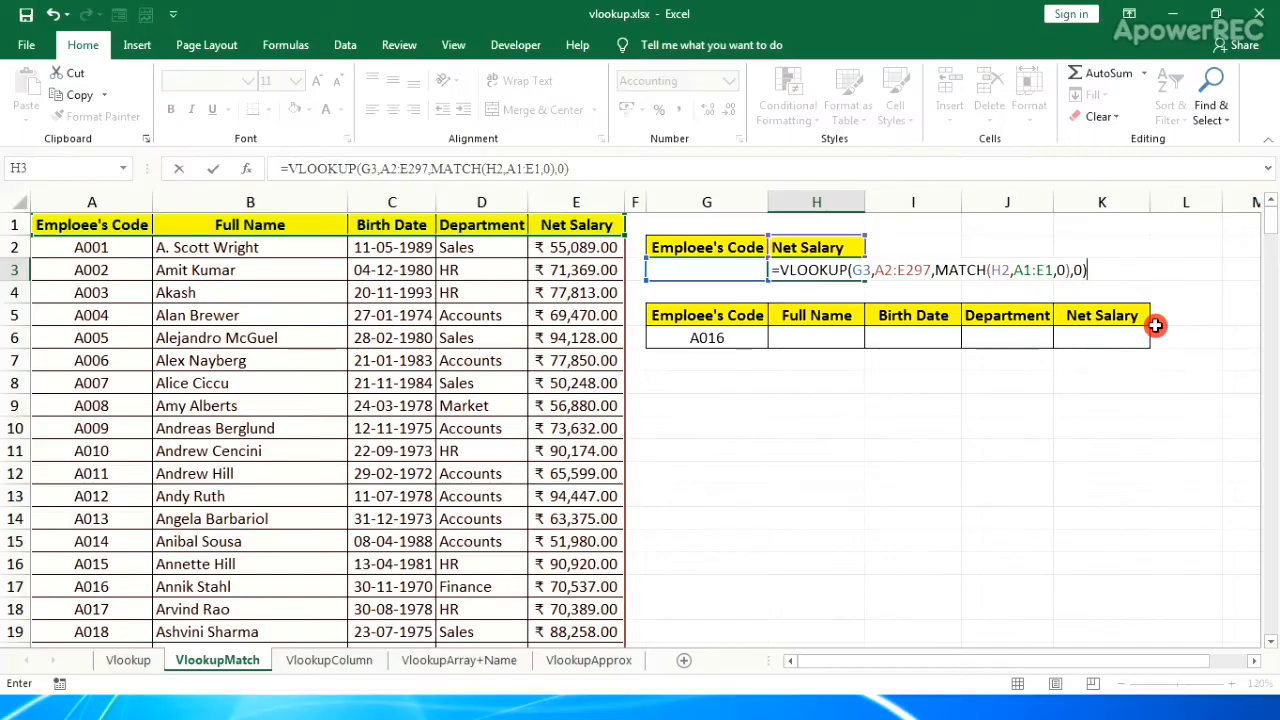
pyautogui.press('Return')
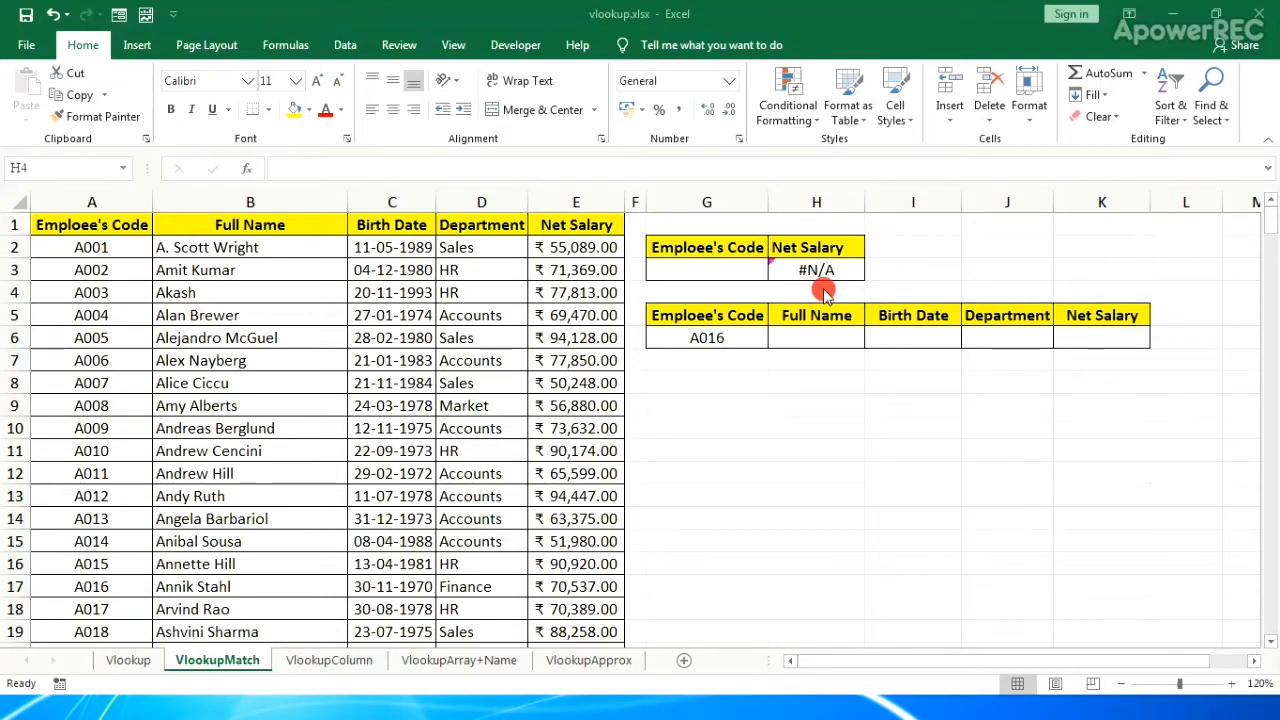
# Enter A147 as the employee's code in G3
pyautogui.click(726, 268)
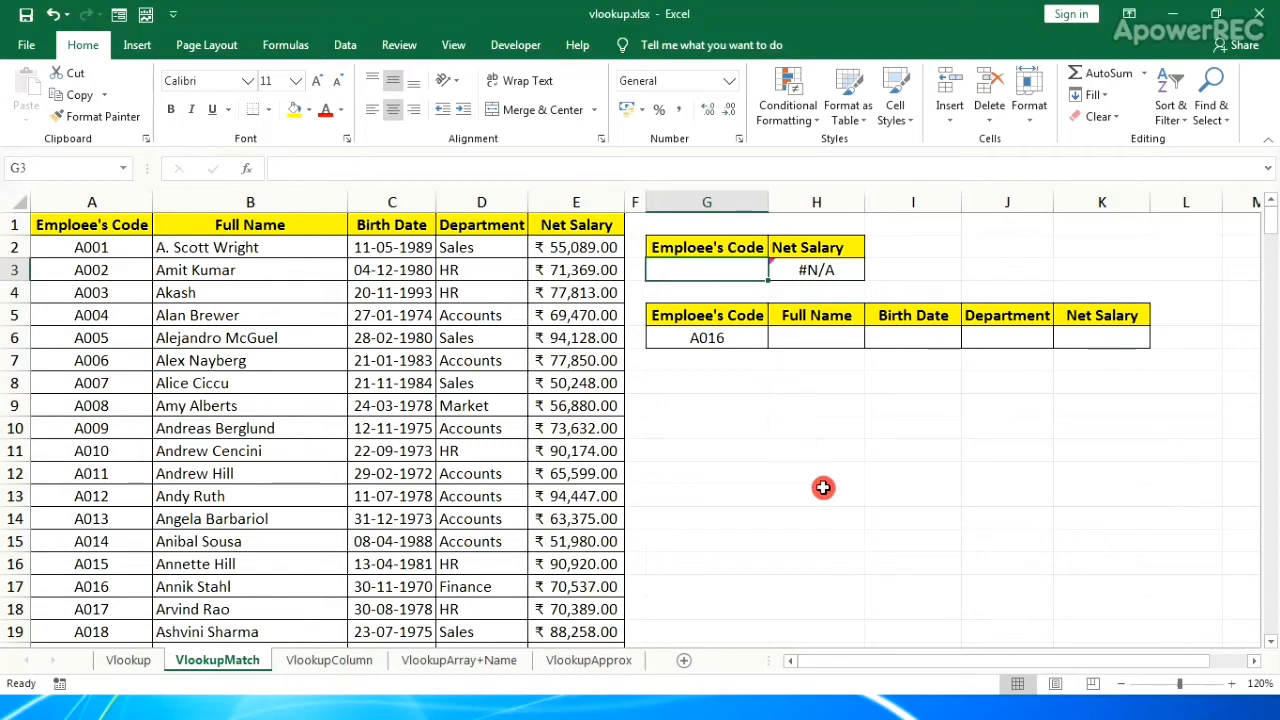
pyautogui.write('A1')
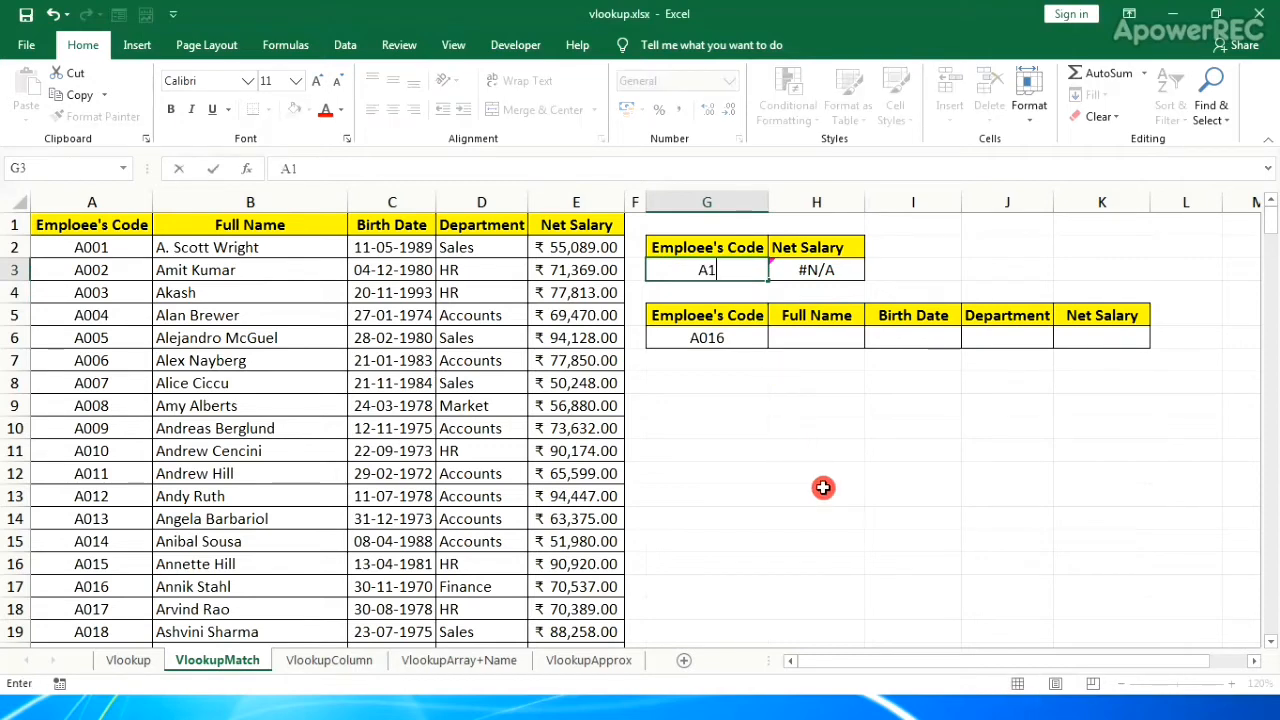
pyautogui.write('47')
pyautogui.press('Return')
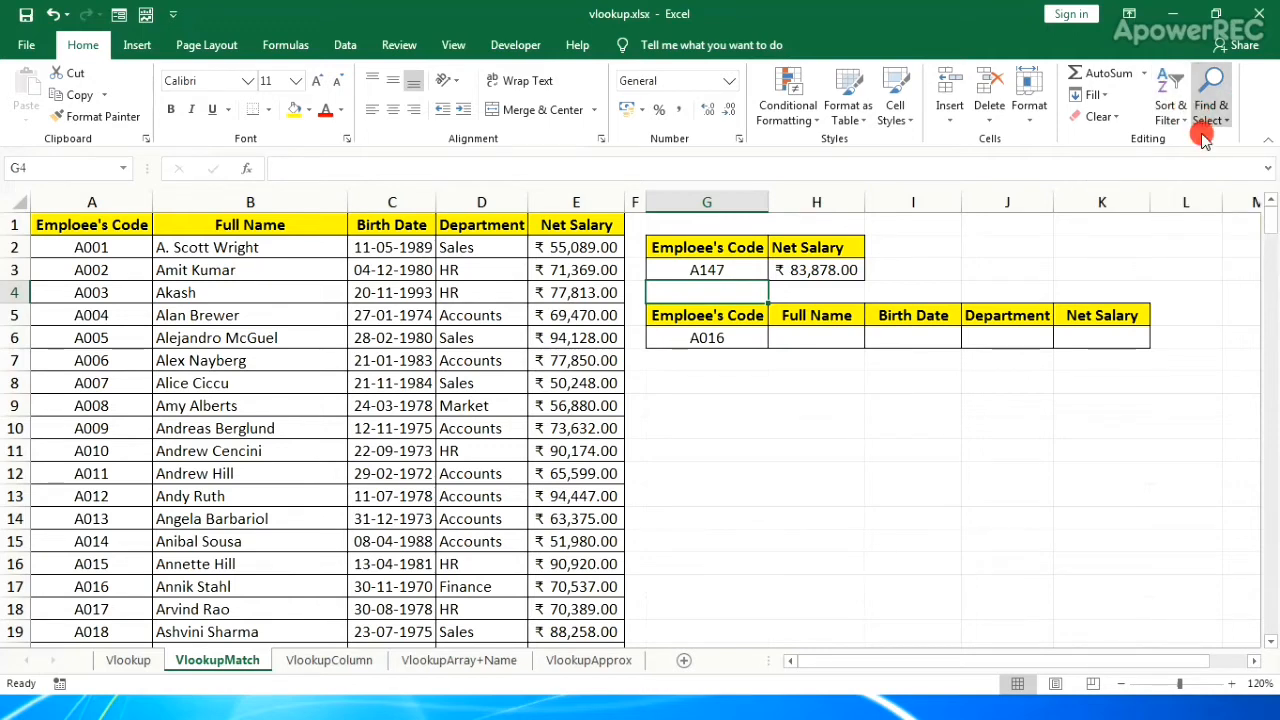
# Find code A147 in the employee data to check its net salary, and return to cell A1
pyautogui.hotkey('ctrl', 'f')
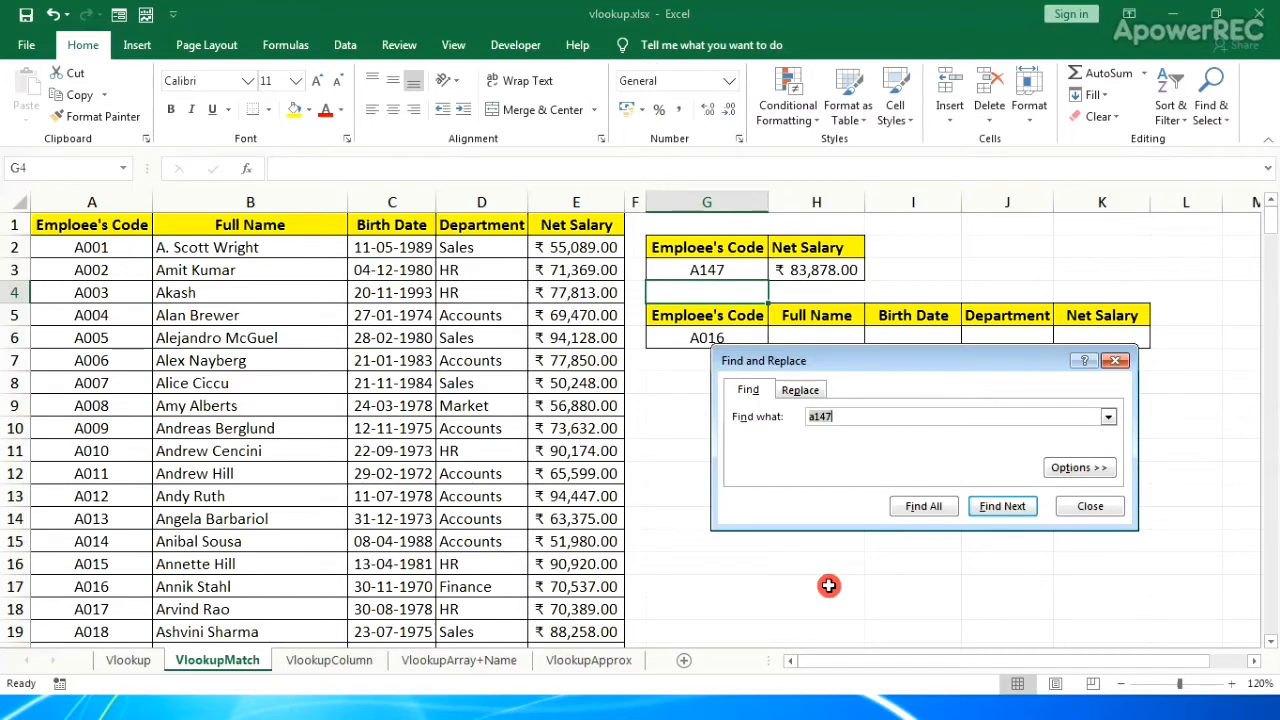
pyautogui.press('BackSpace')
pyautogui.press('Return')
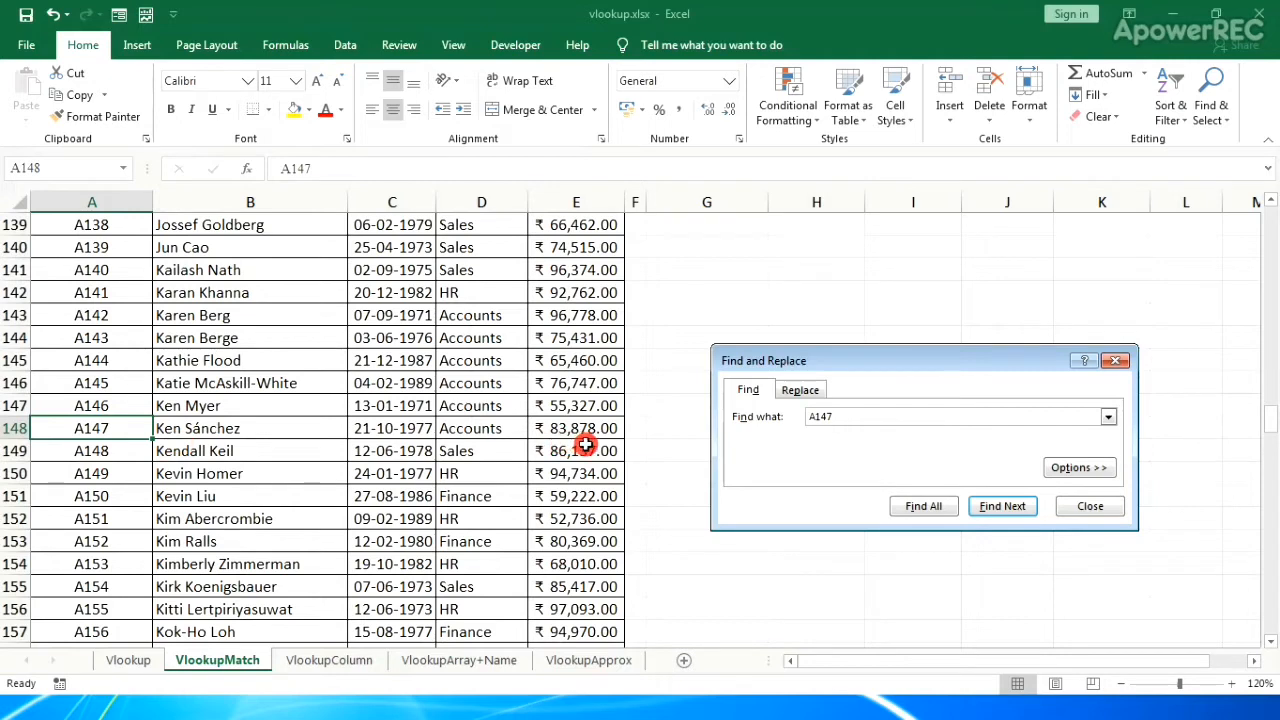
pyautogui.click(1090, 506)
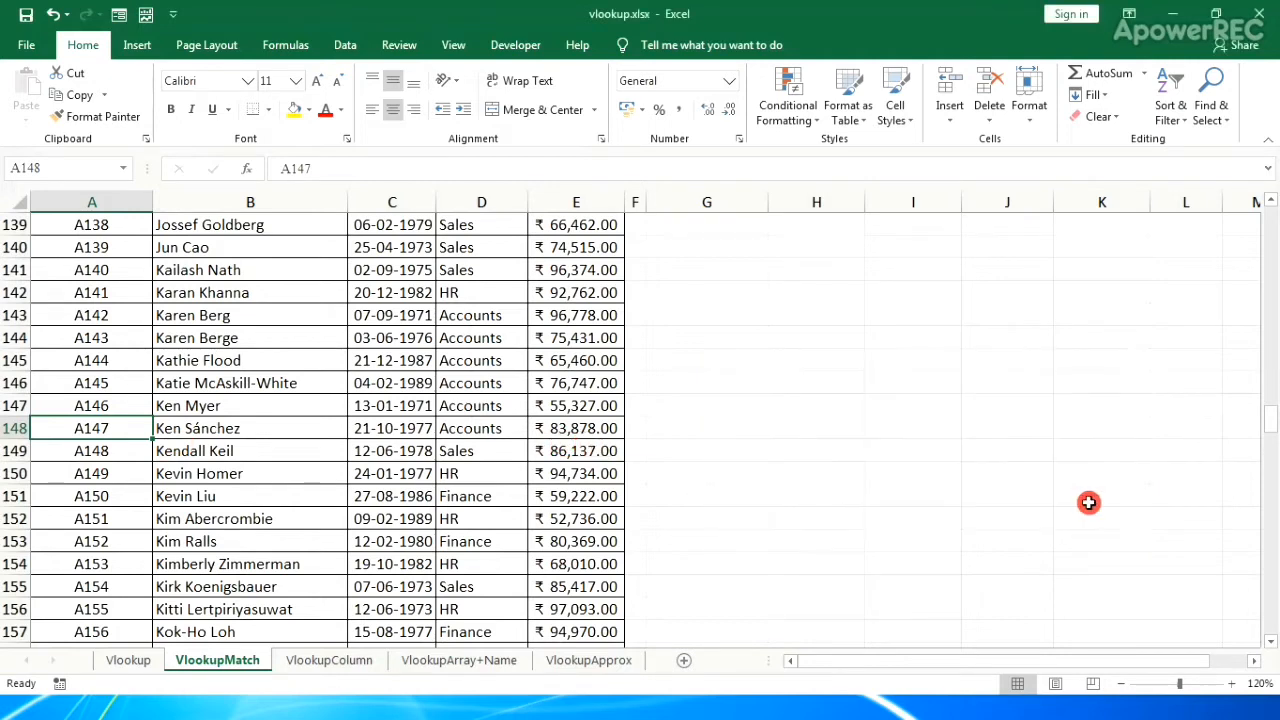
pyautogui.hotkey('ctrl', 'Home')
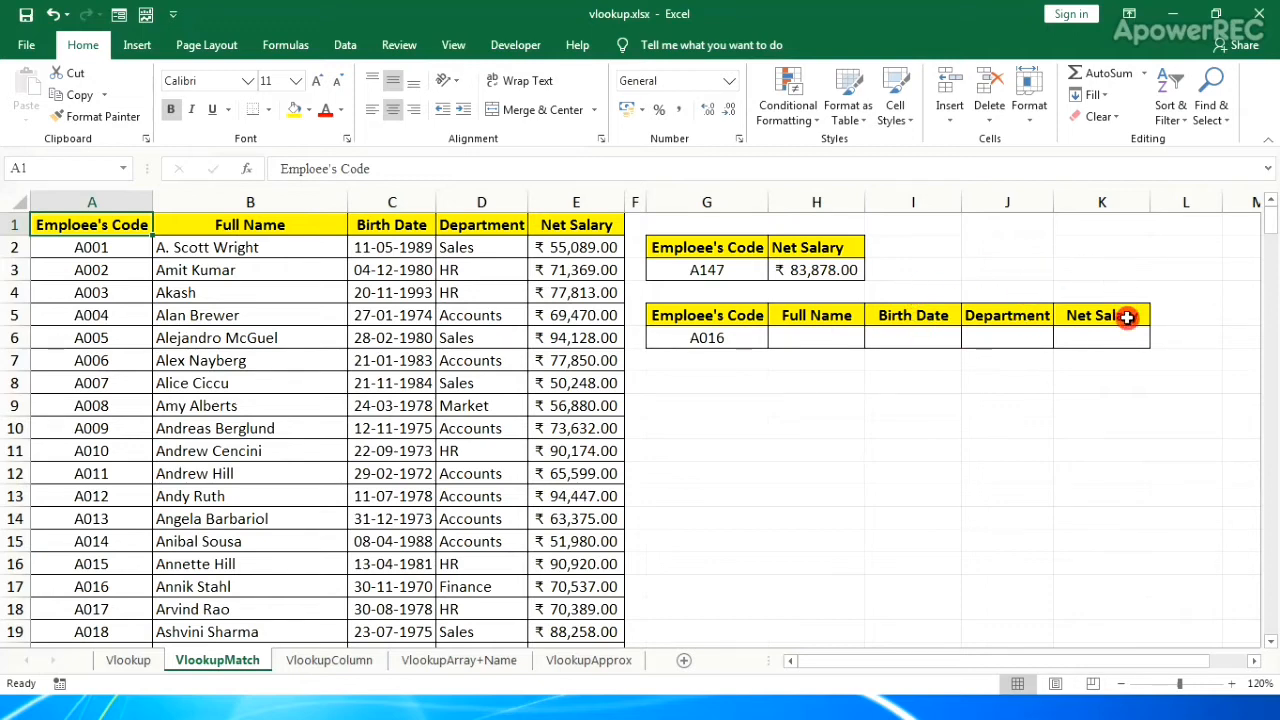
# Start a VLOOKUP formula in H6 under Full Name with G6 as the lookup value
pyautogui.click(794, 345)
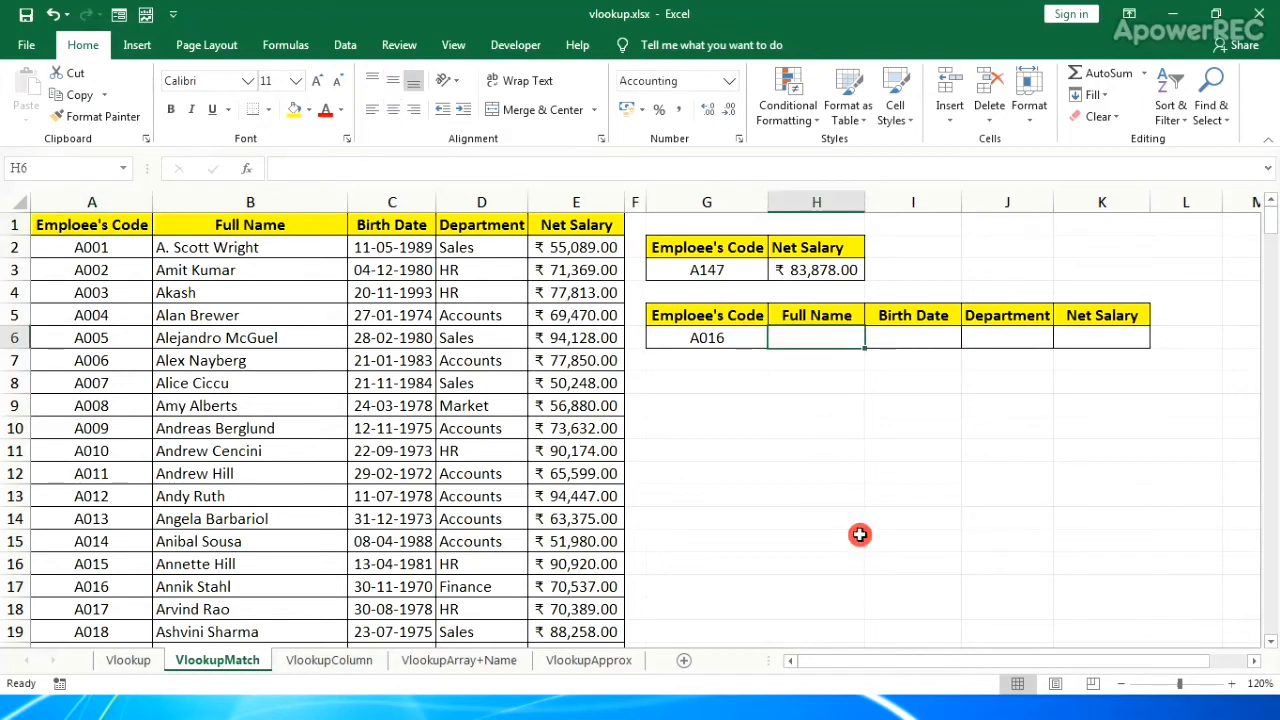
pyautogui.write('=')
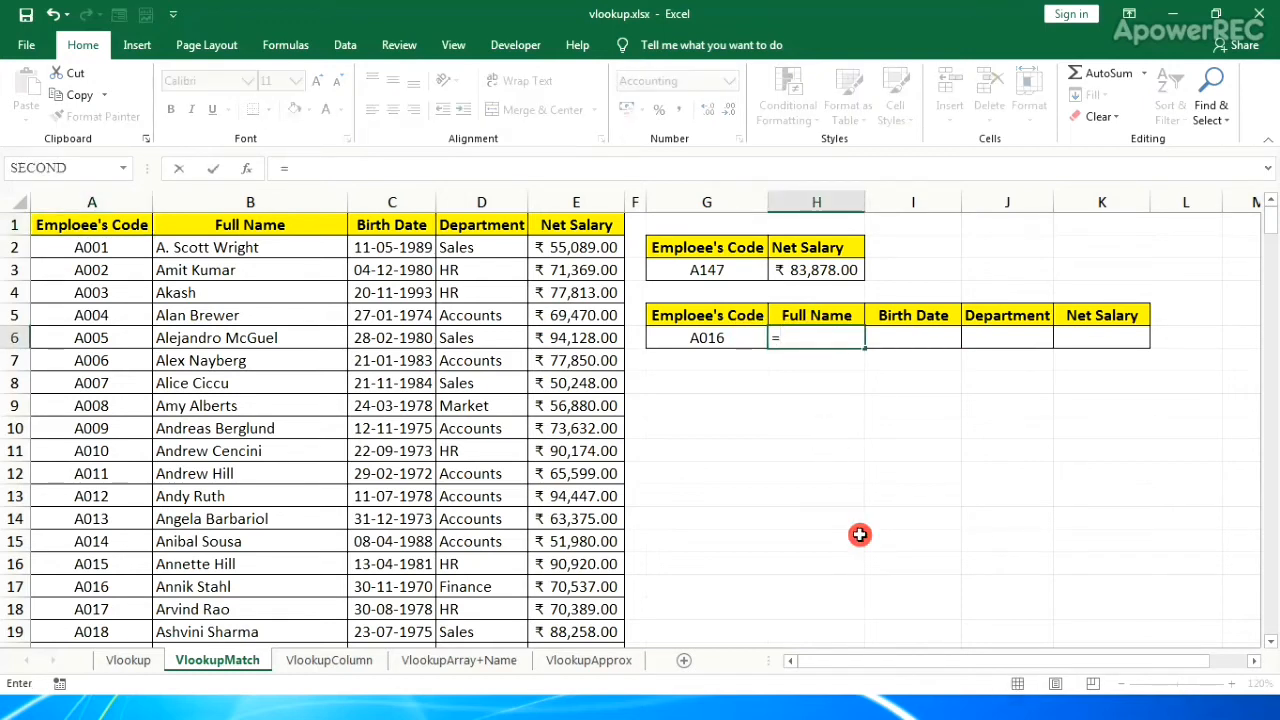
pyautogui.write('vl')
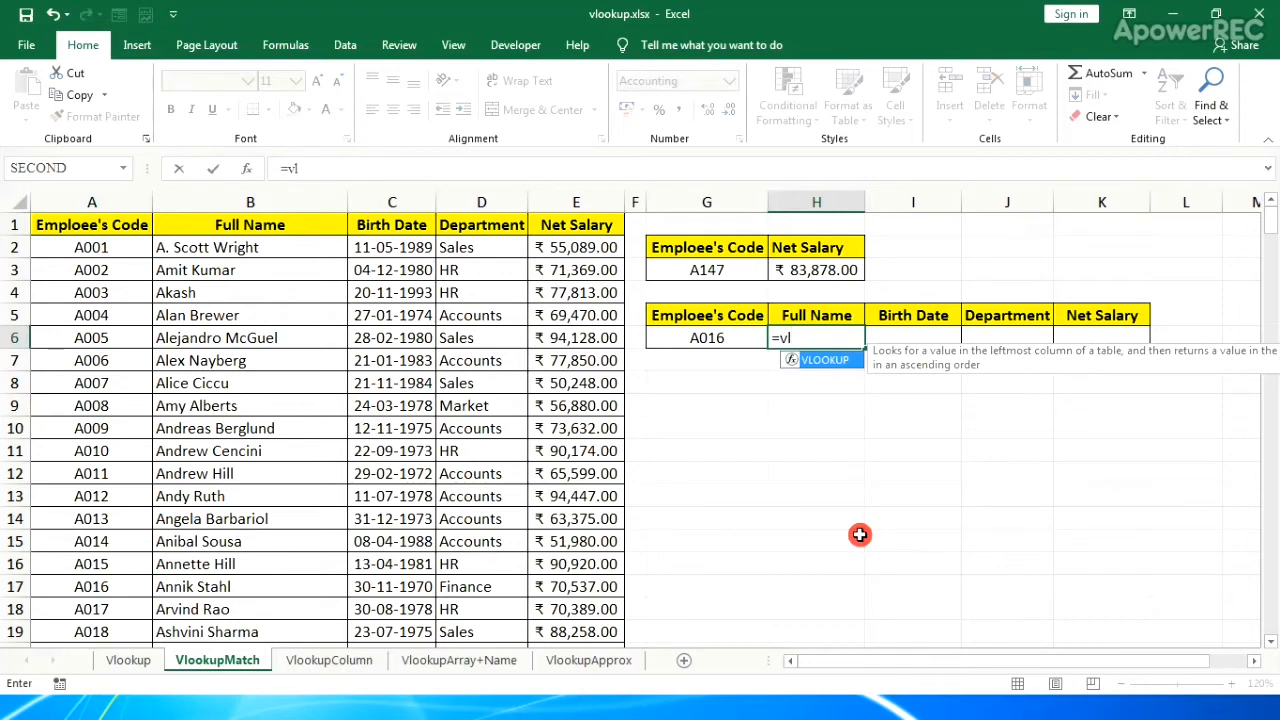
pyautogui.press('Tab')
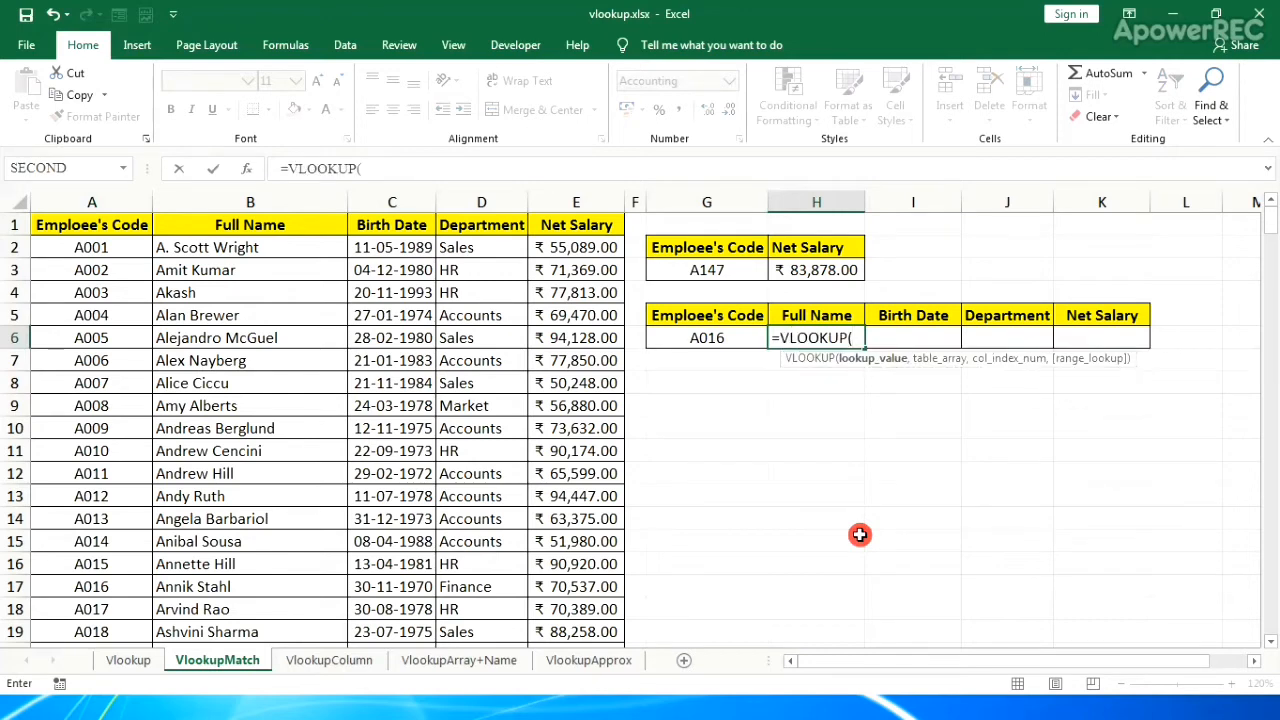
pyautogui.click(725, 340)
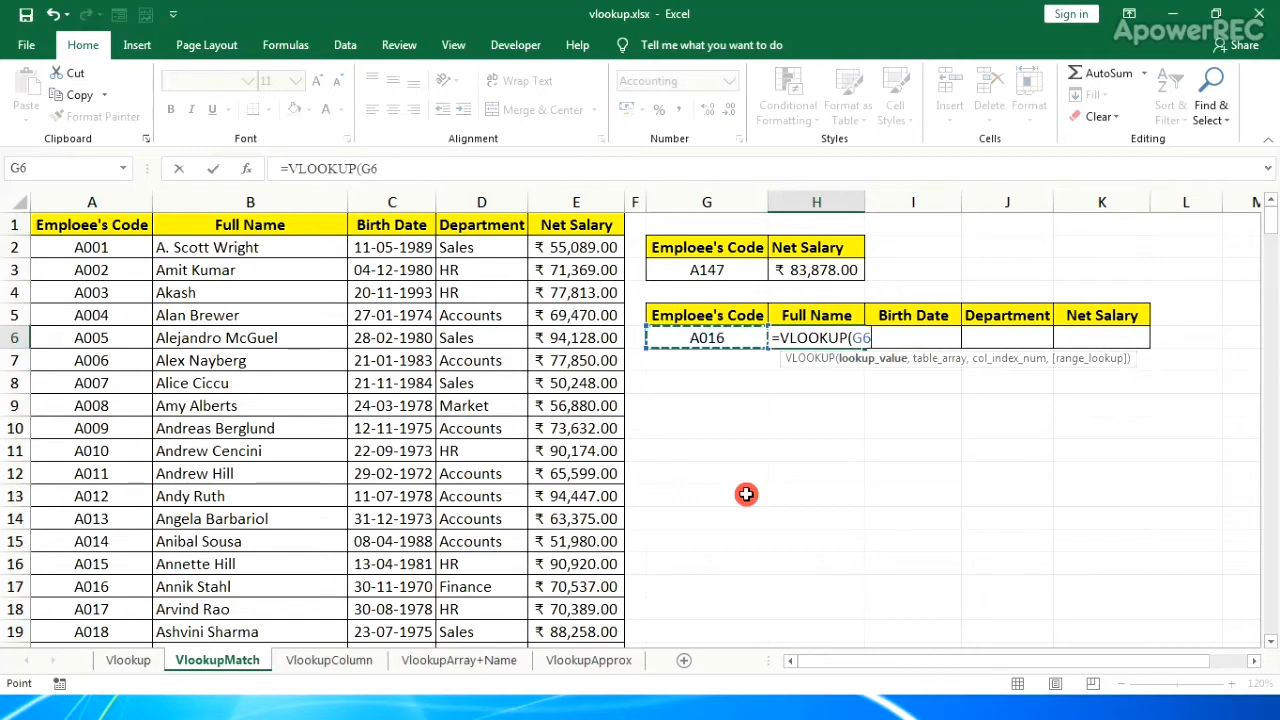
pyautogui.write(',')
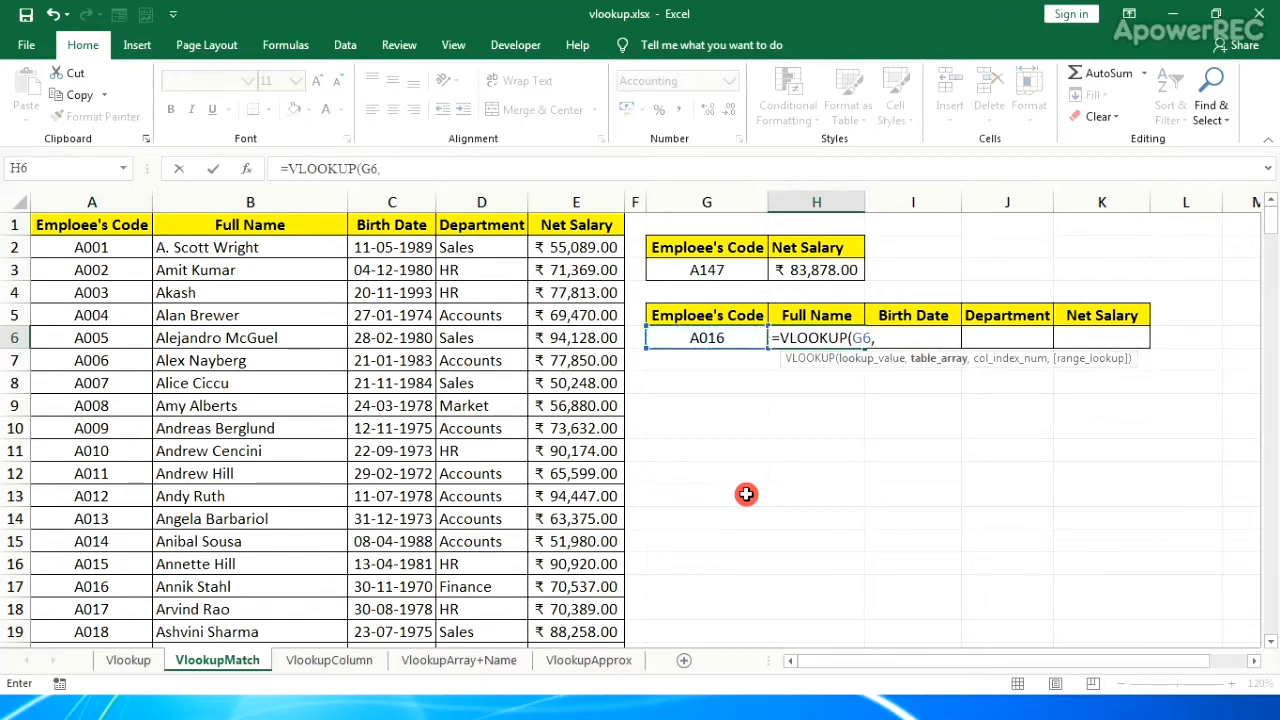
# Set the H6 formula's table array to the whole employee data range as the absolute reference $A$2:$E$297
pyautogui.click(104, 249)
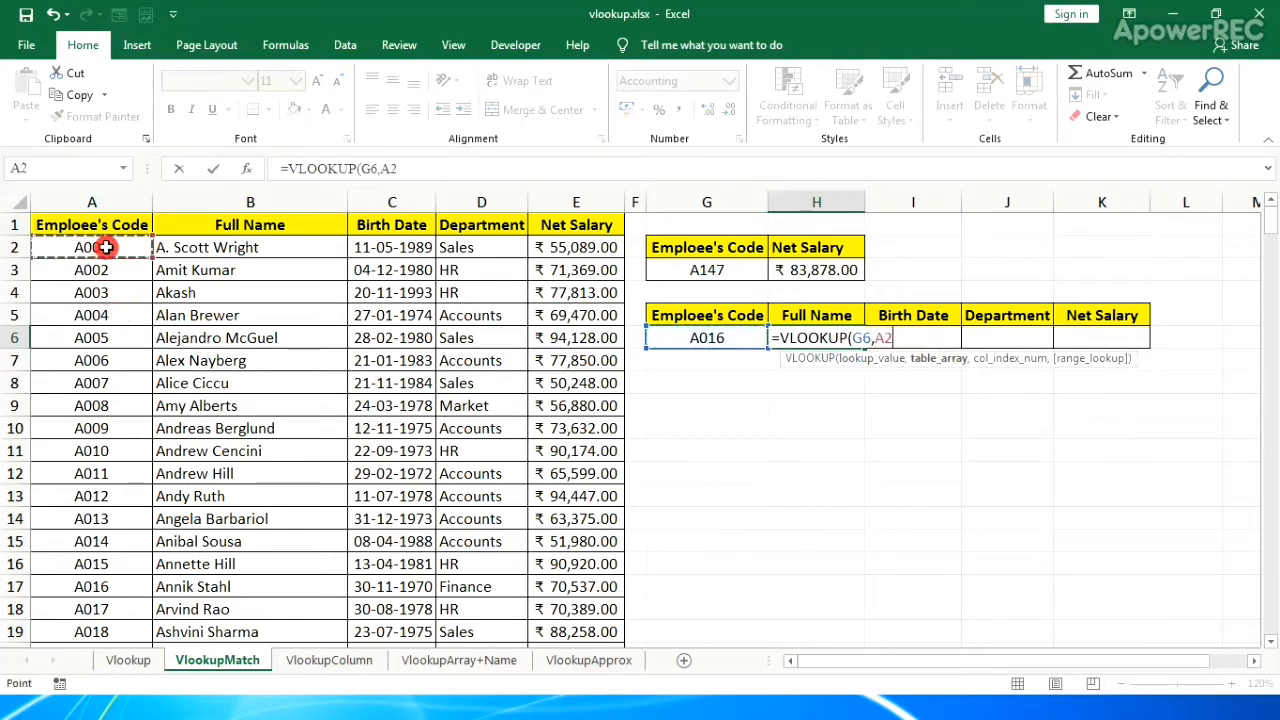
pyautogui.hotkey('ctrl', 'shift', 'Right')
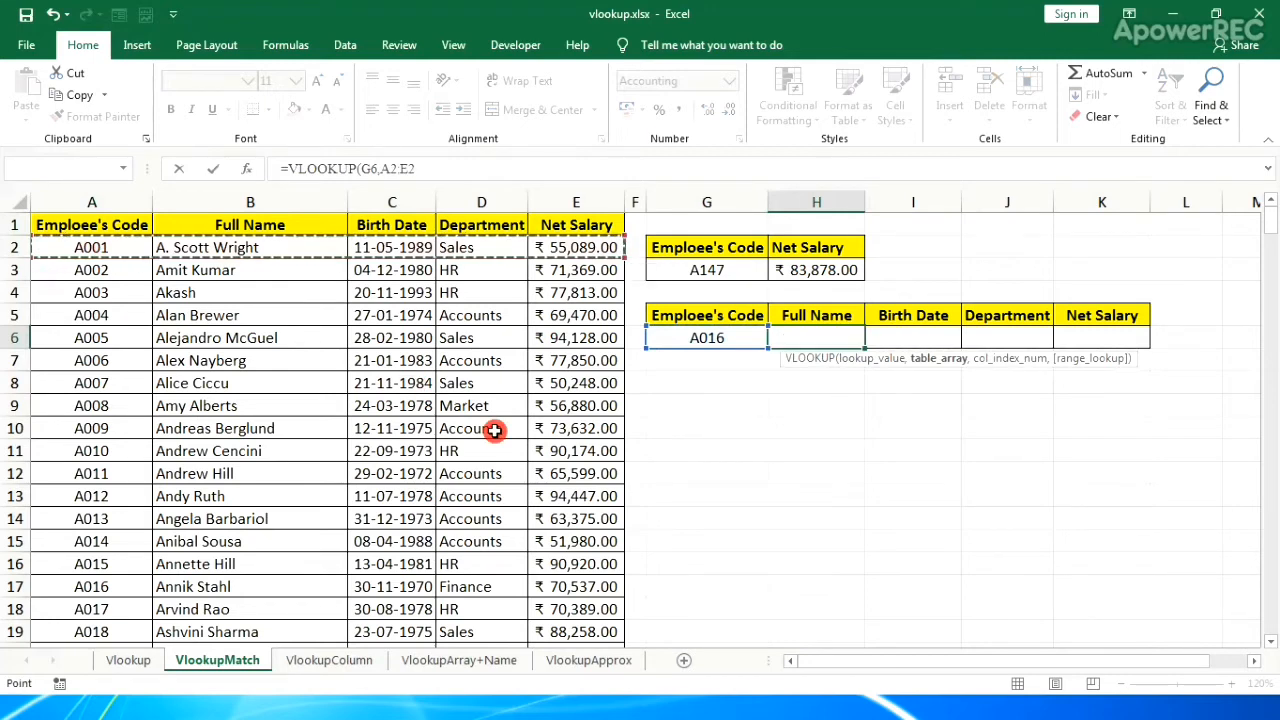
pyautogui.hotkey('ctrl', 'shift', 'Down')
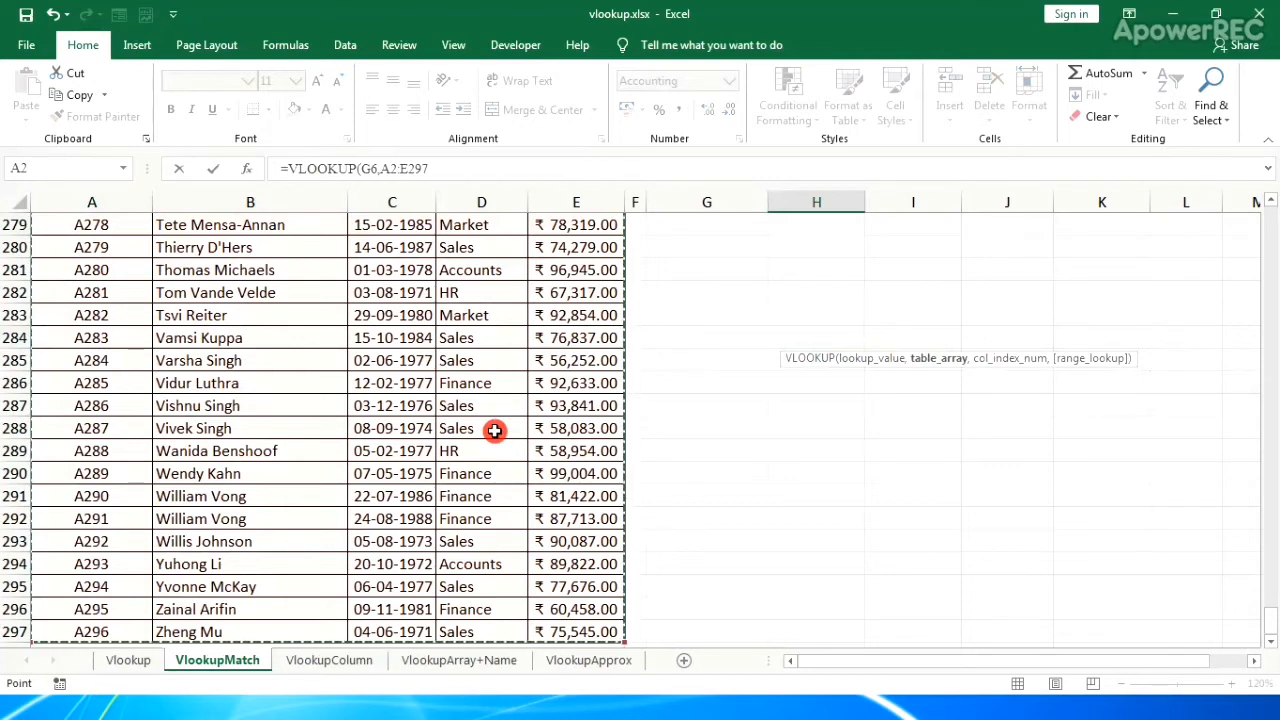
pyautogui.press('F4')
pyautogui.write(',')
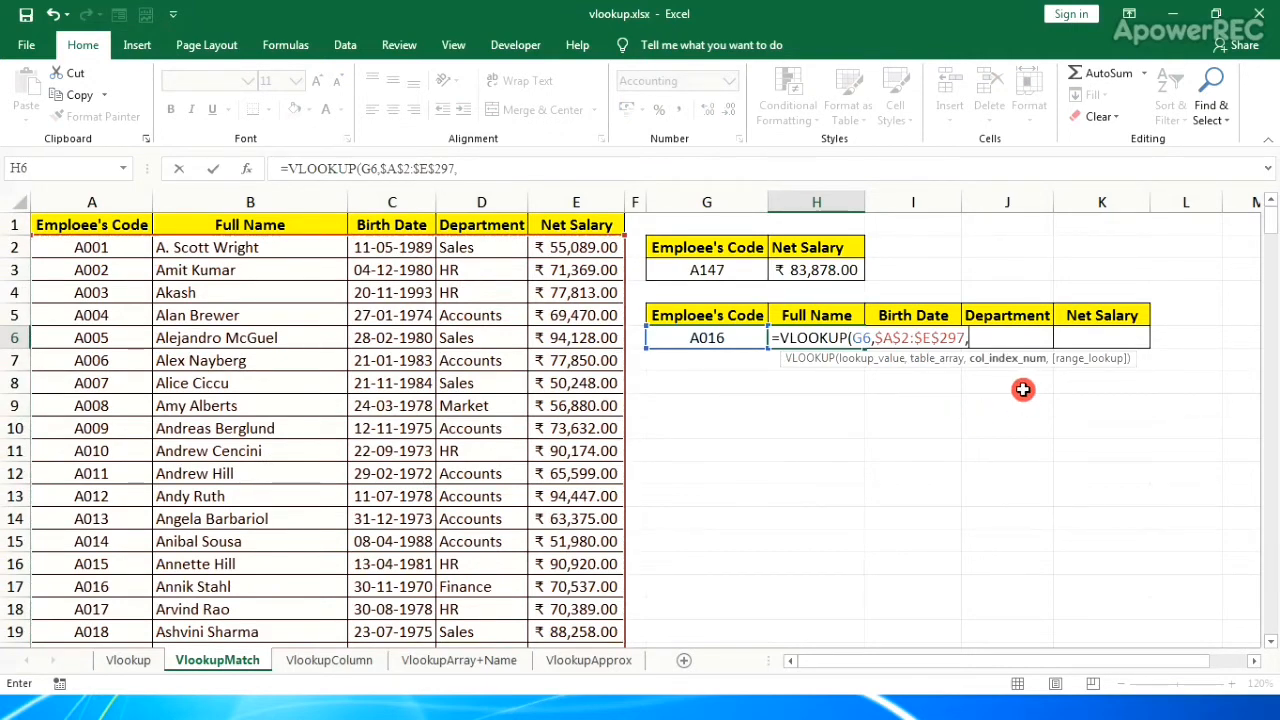
# Nest MATCH(H5,A1:E1,0) as the column index of the H6 formula, matching the Full Name header against the data headers
pyautogui.write('ma')
pyautogui.press('Tab')
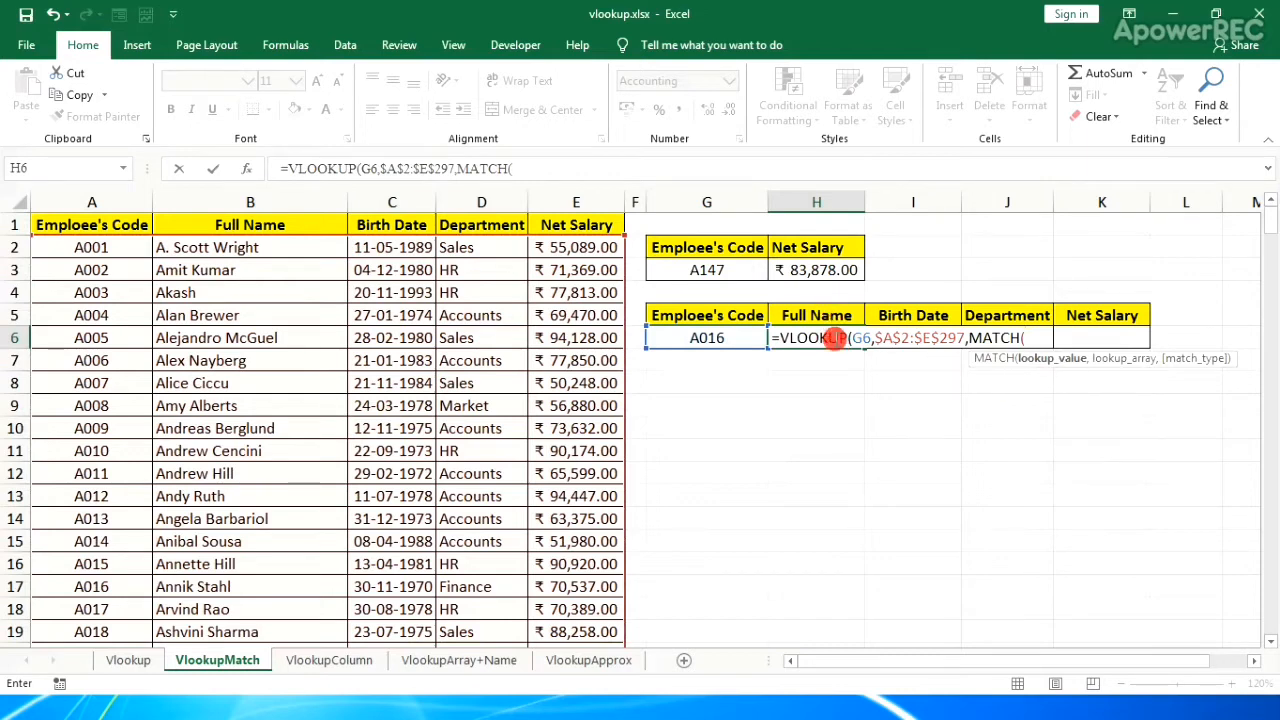
pyautogui.click(830, 317)
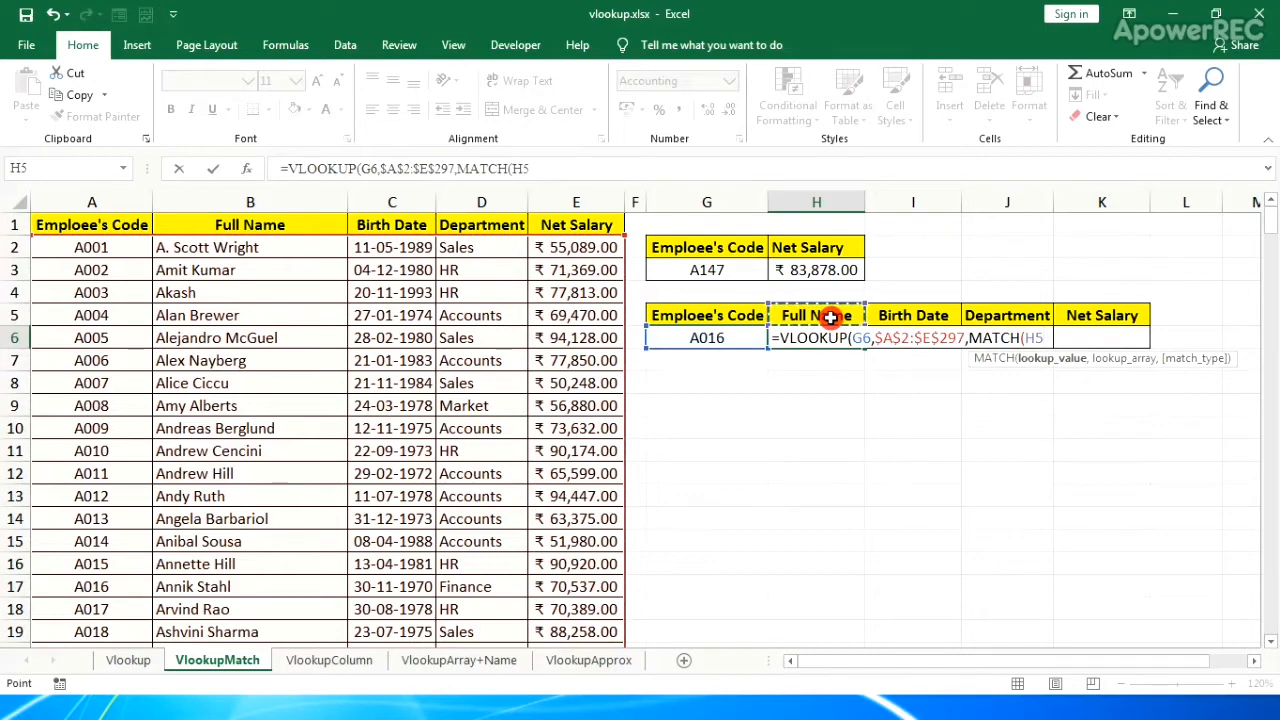
pyautogui.write(',')
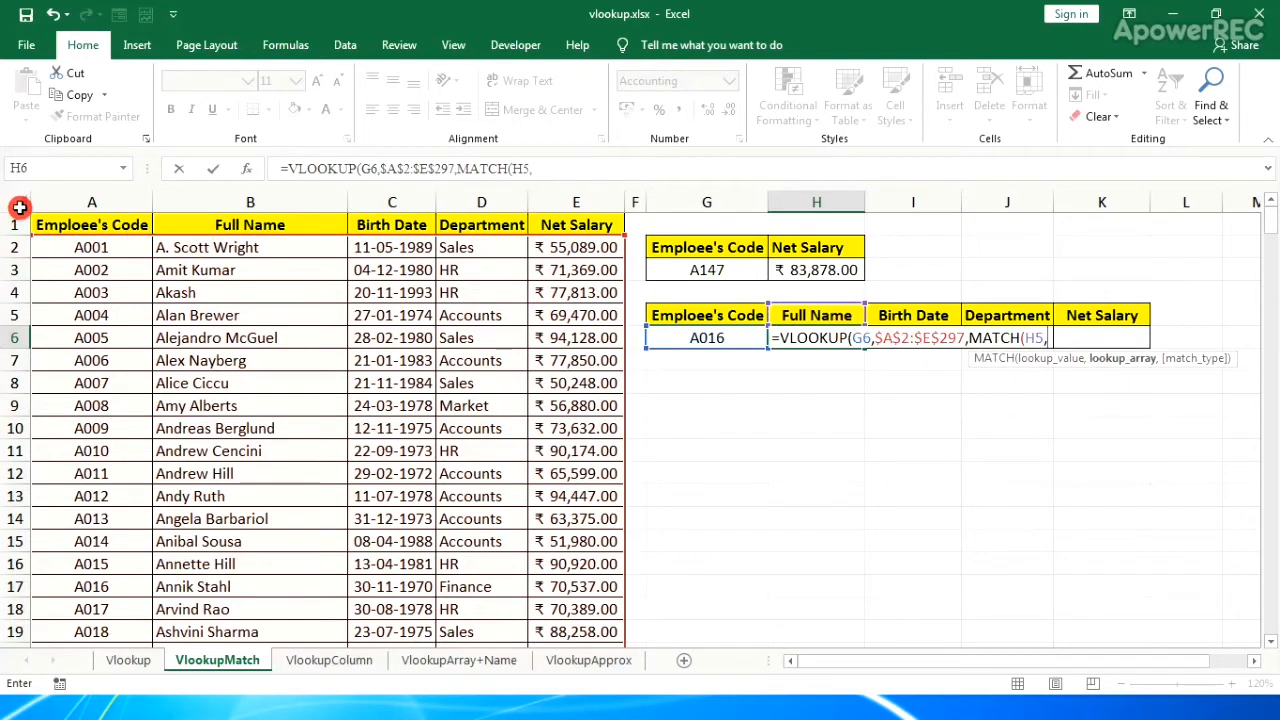
pyautogui.click(85, 224)
pyautogui.moveTo(222, 220); pyautogui.dragTo(605, 229)
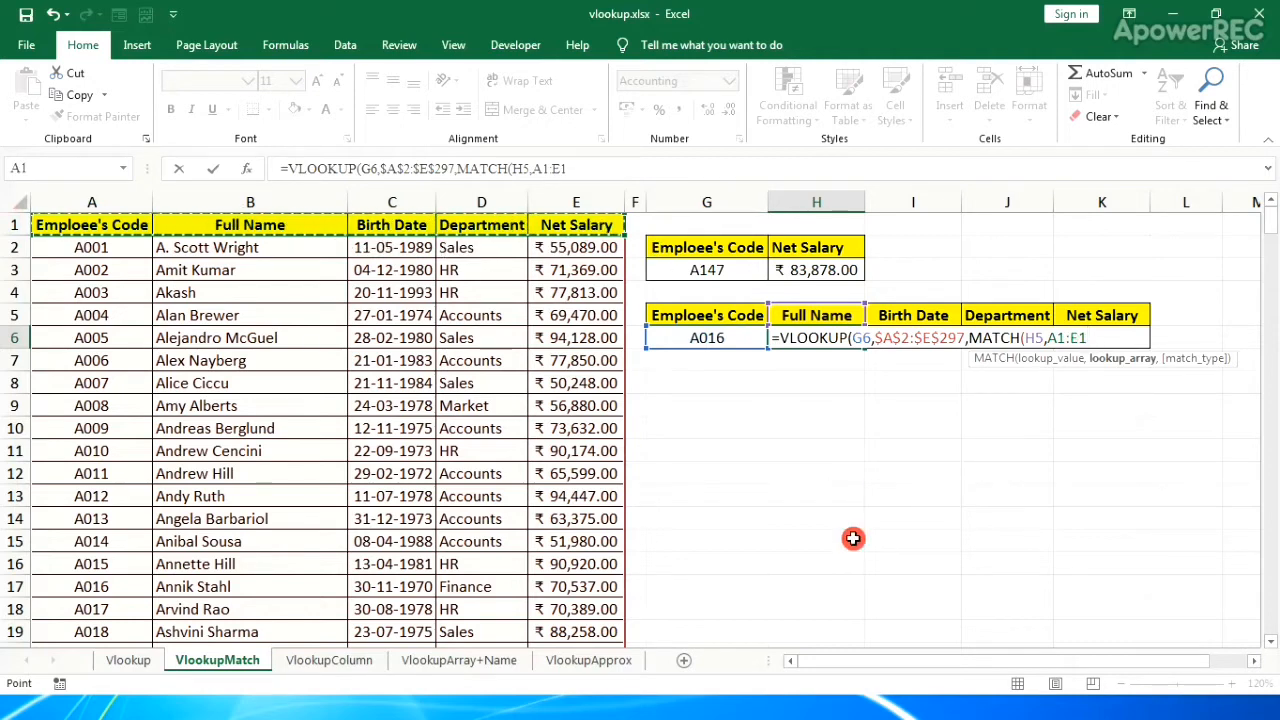
pyautogui.write(',')
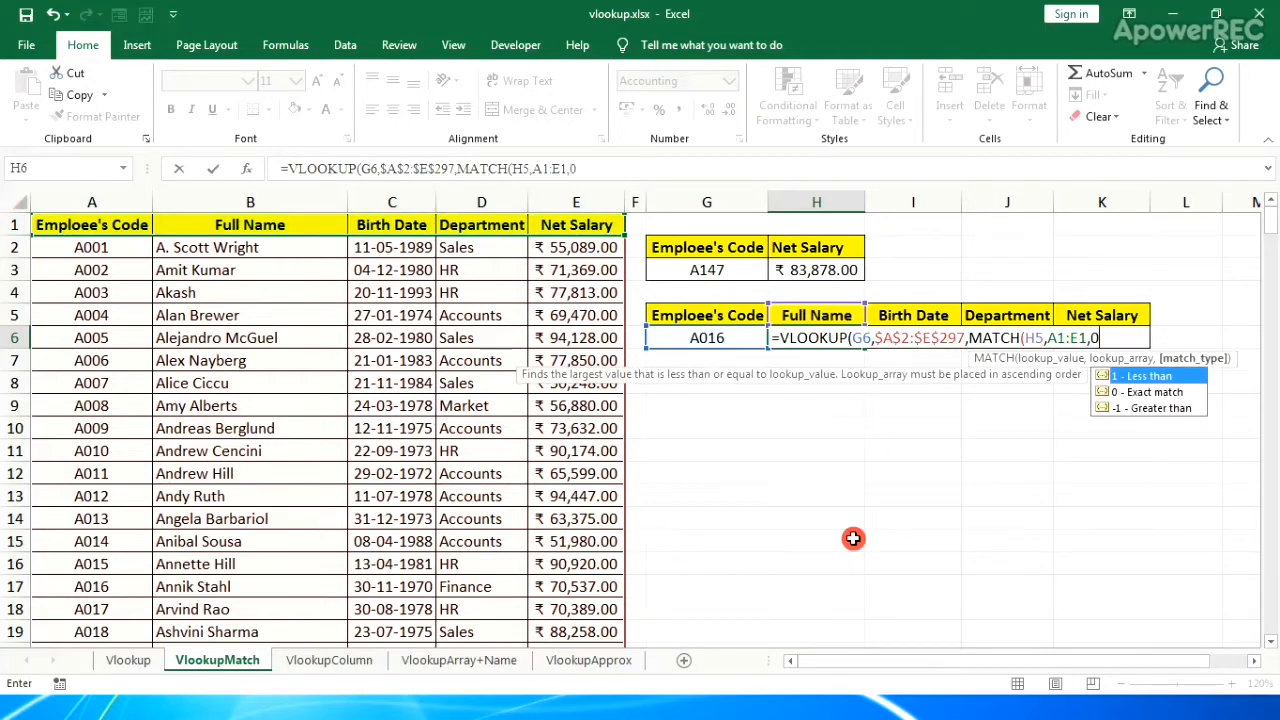
pyautogui.write('0)')
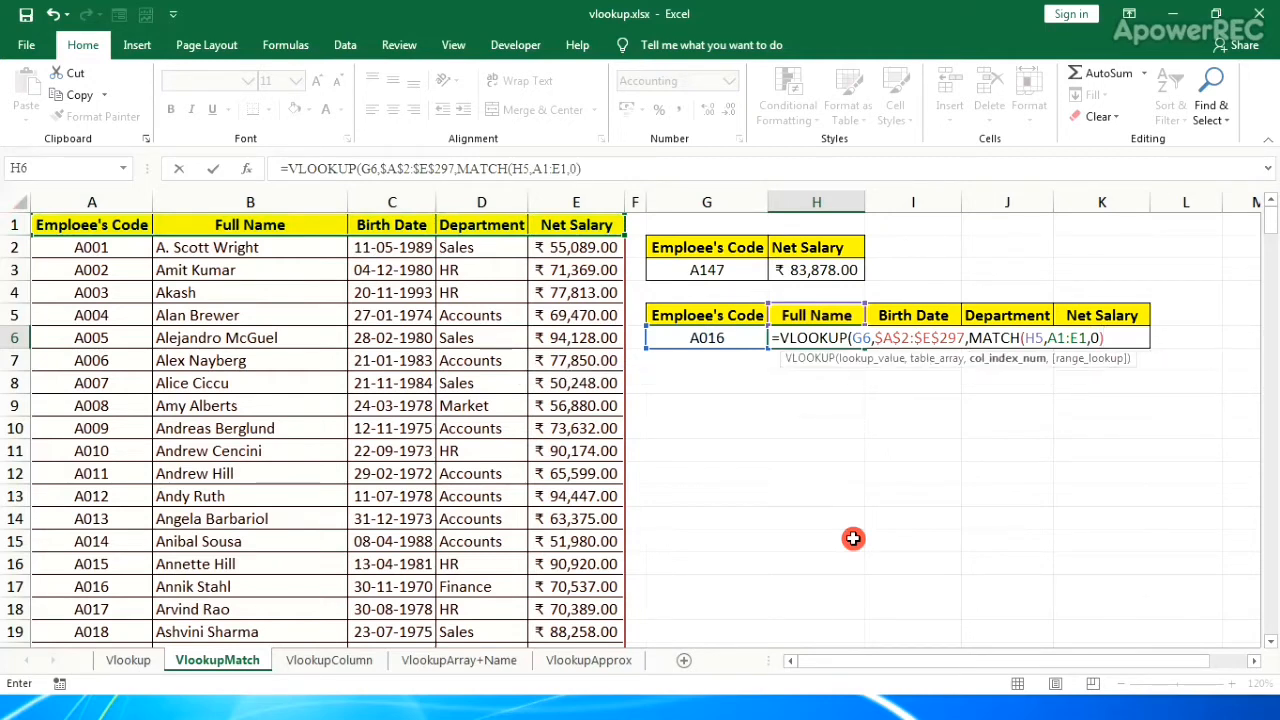
# Set the H6 formula's range lookup to 0 for an exact match, close it and enter it
pyautogui.write(',')
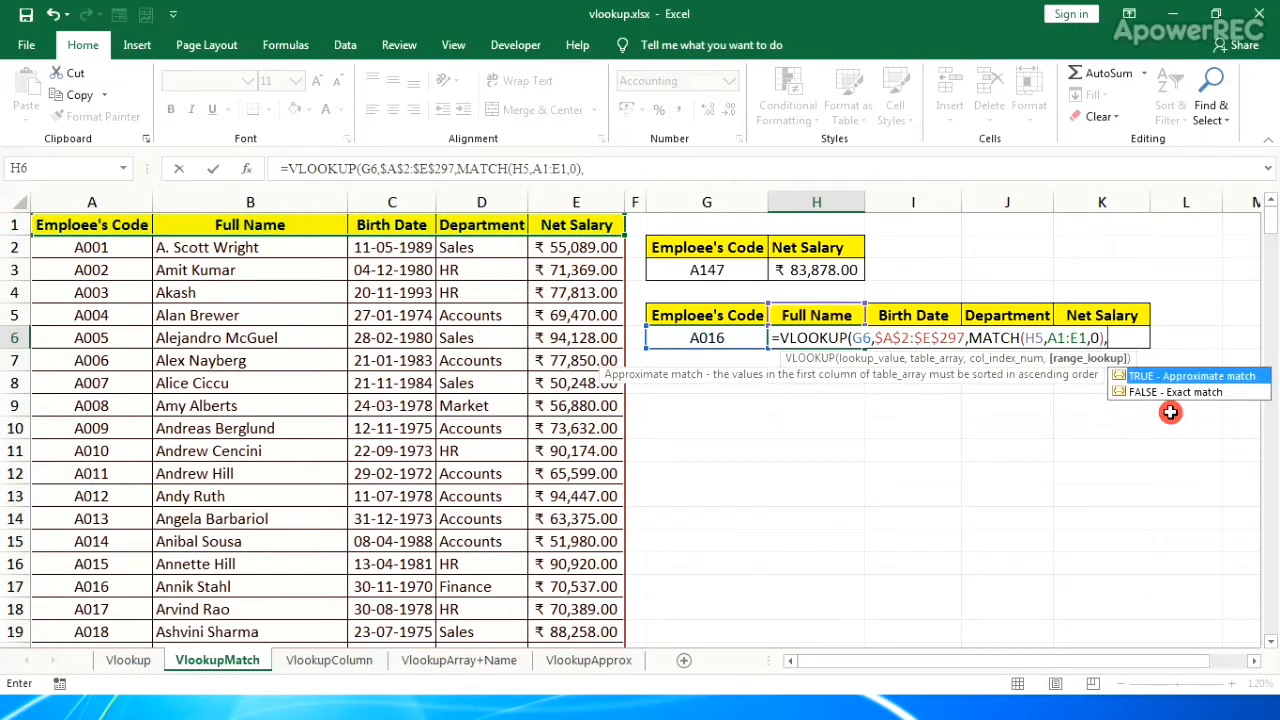
pyautogui.write('0)')
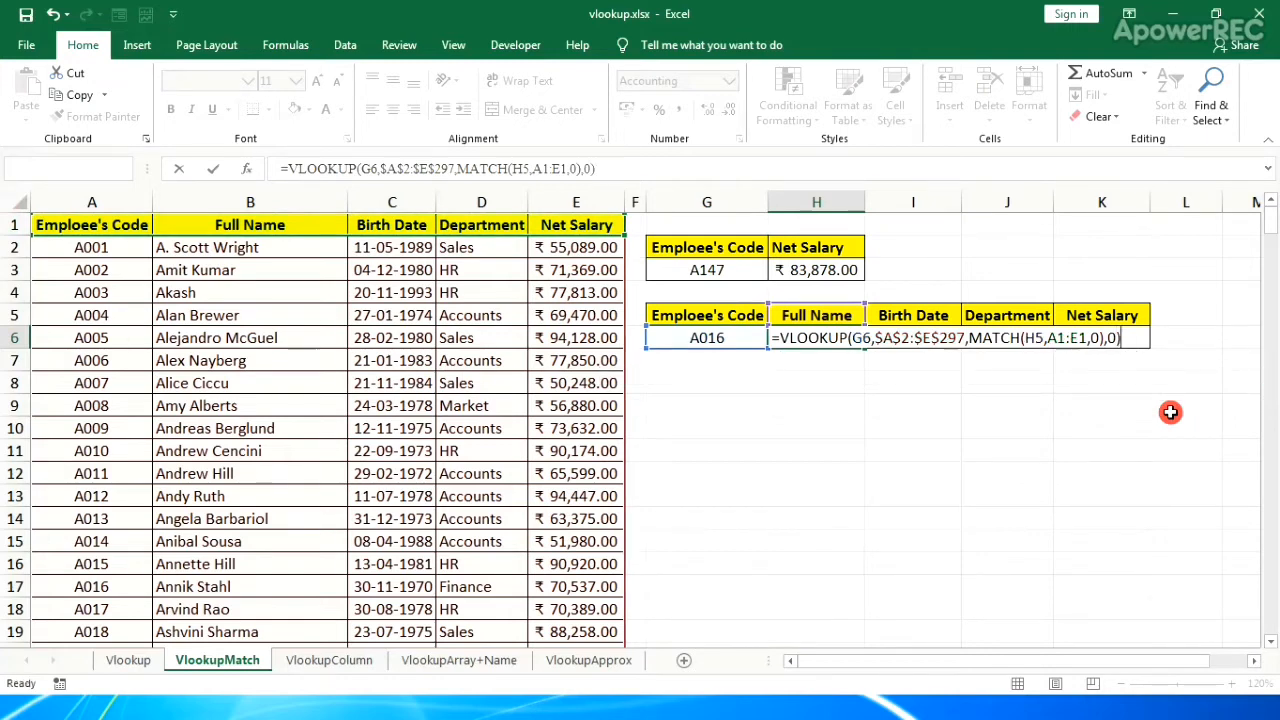
pyautogui.press('Return')
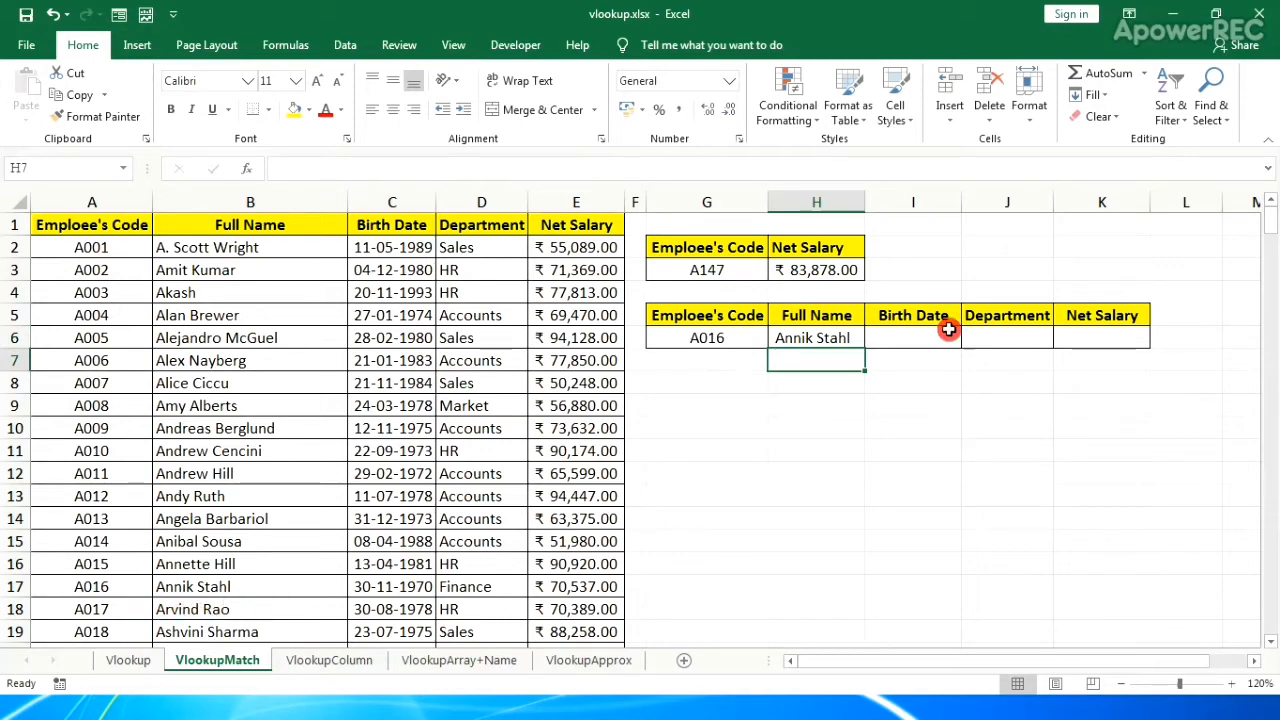
# Fill the H6 formula across to K6 and inspect the lookup value and MATCH references in the copied I6 formula
pyautogui.click(830, 340)
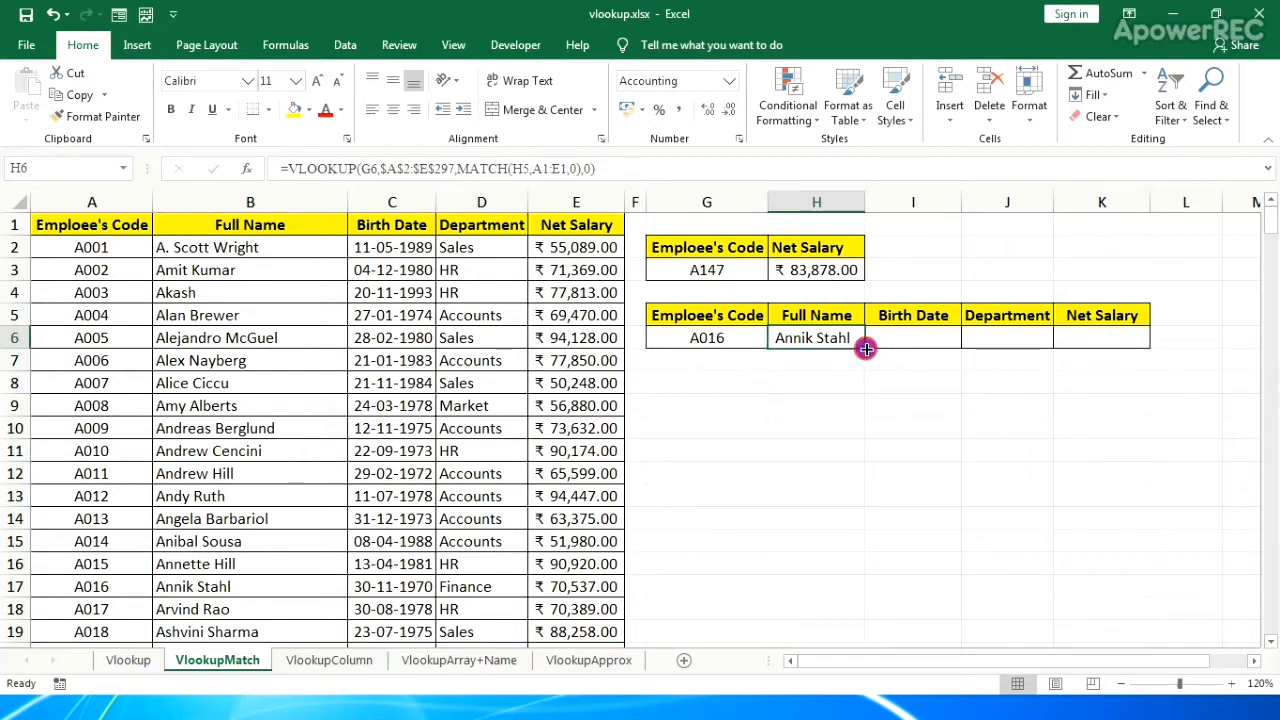
pyautogui.moveTo(868, 350); pyautogui.dragTo(1124, 351)
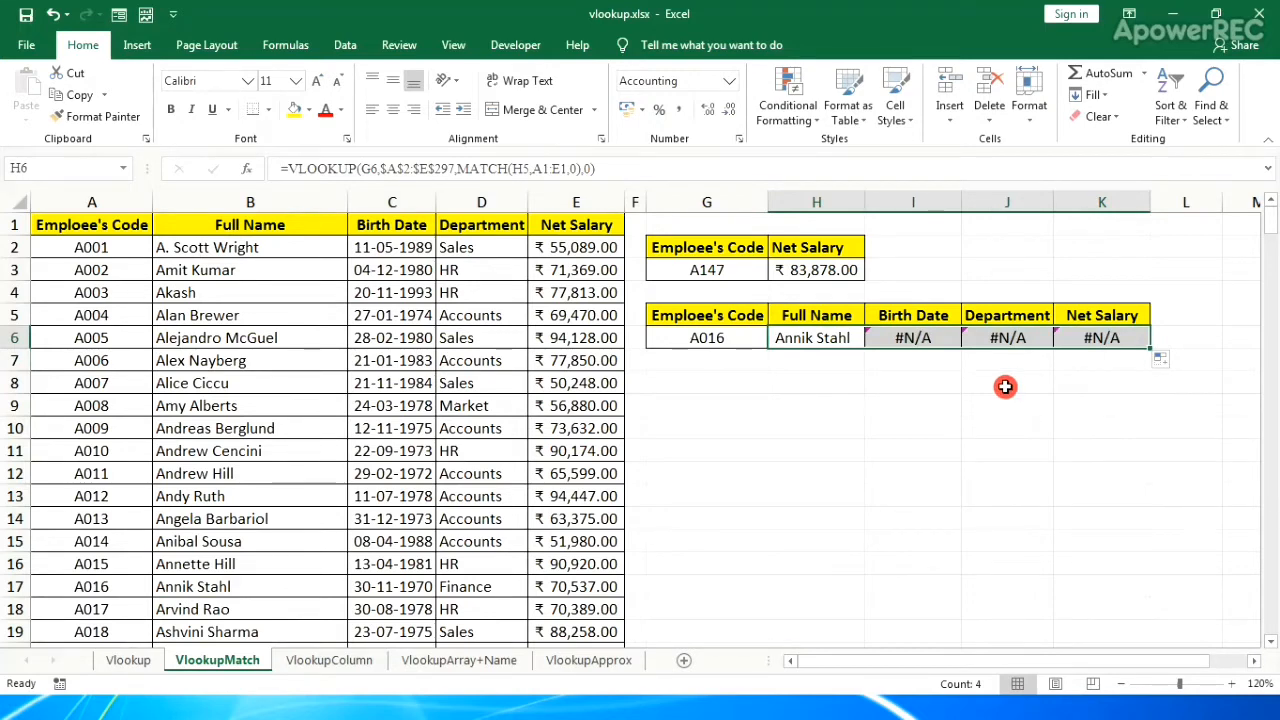
pyautogui.click(905, 337)
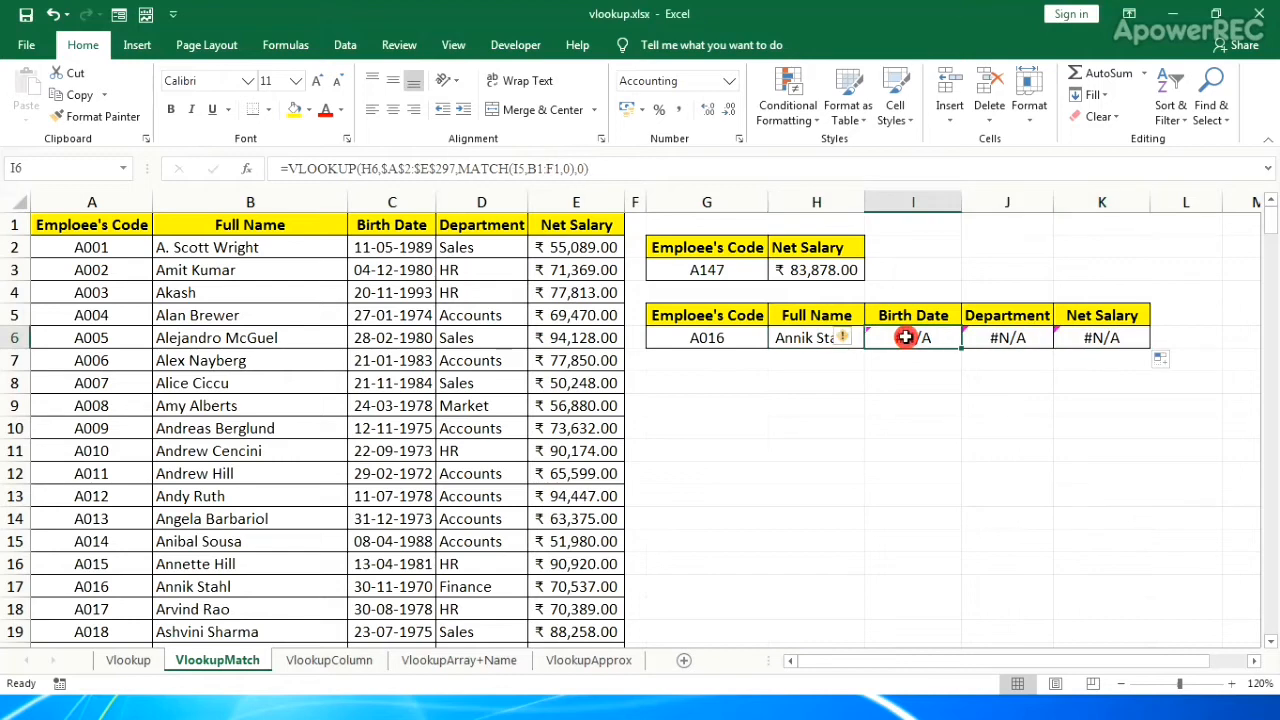
pyautogui.press('F2')
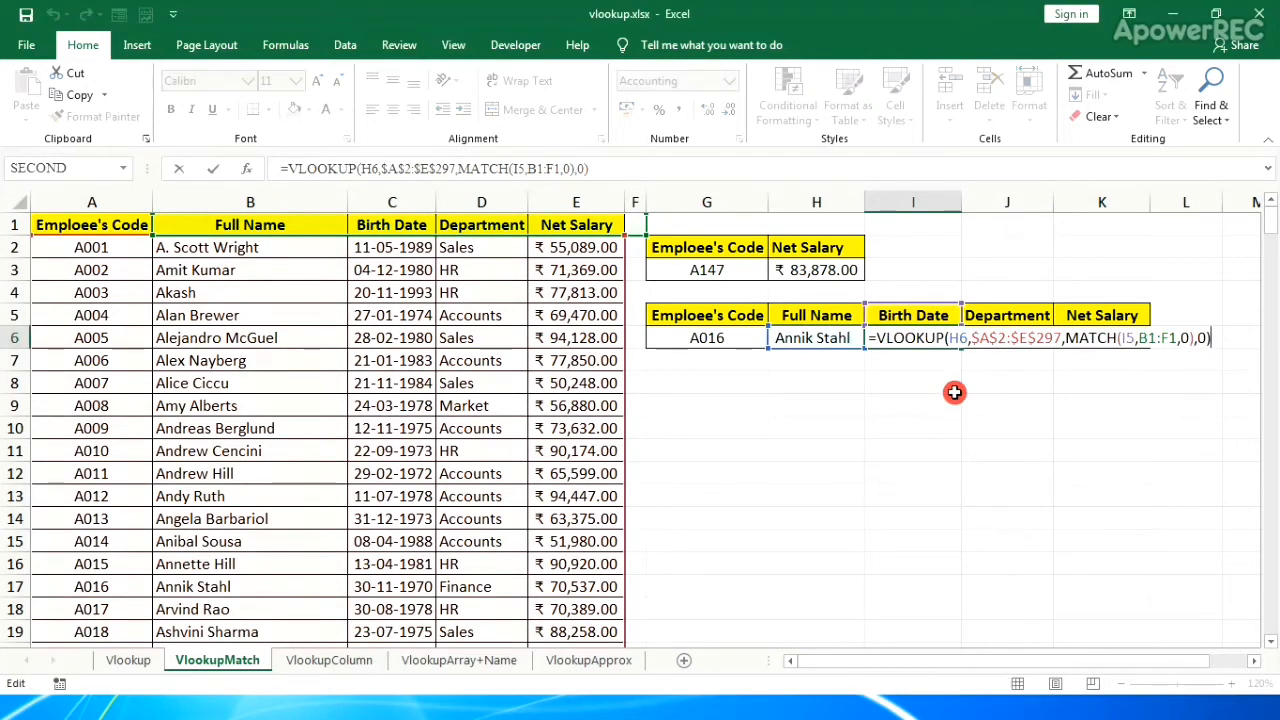
pyautogui.click(958, 340)
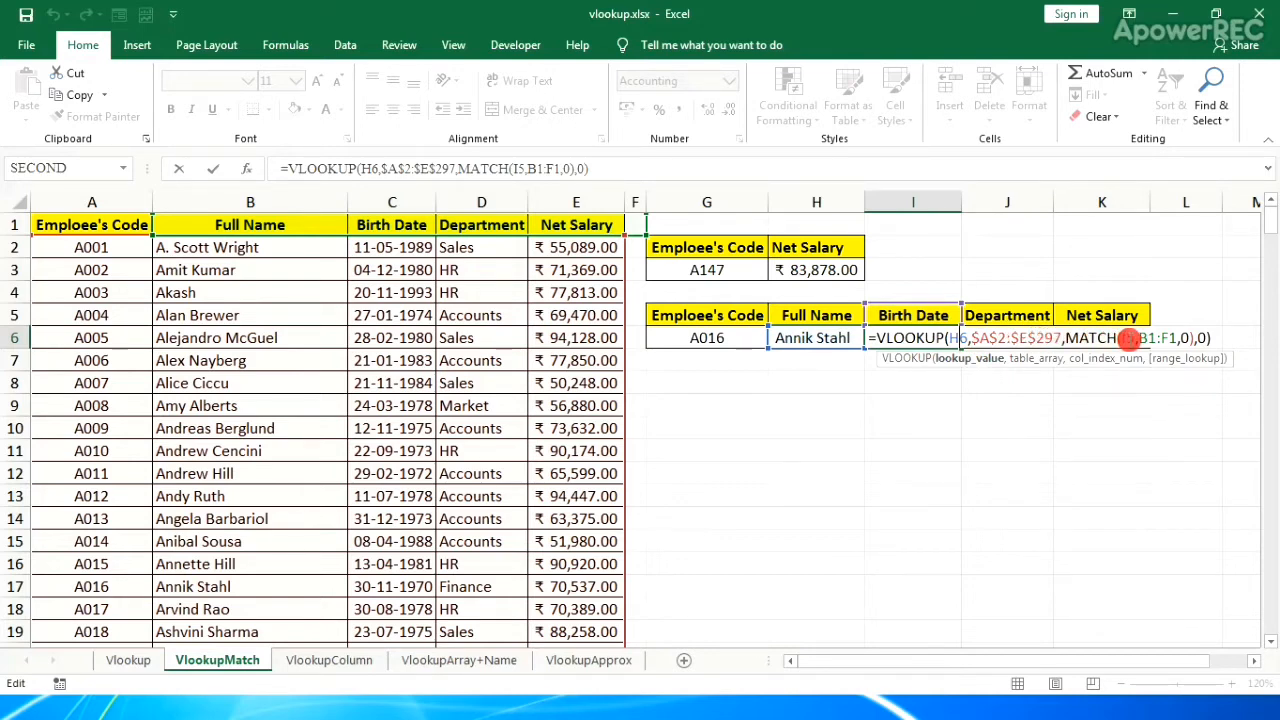
pyautogui.click(1126, 338)
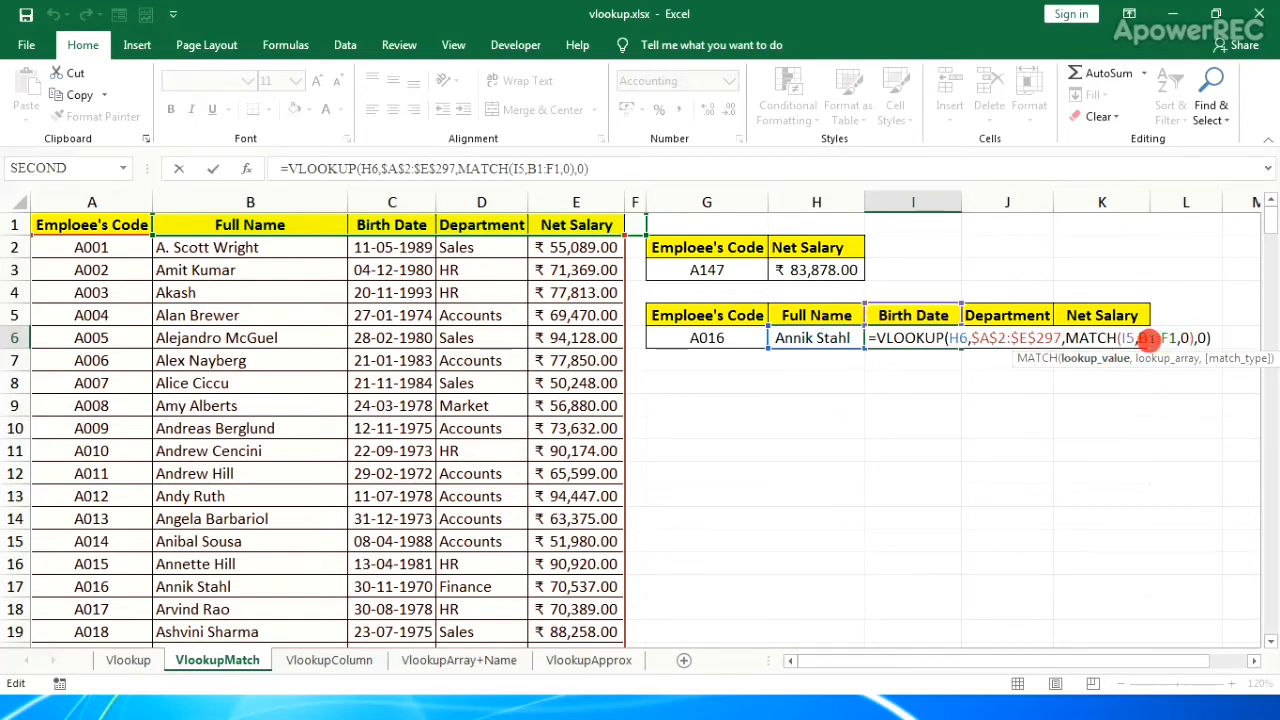
pyautogui.click(1148, 339)
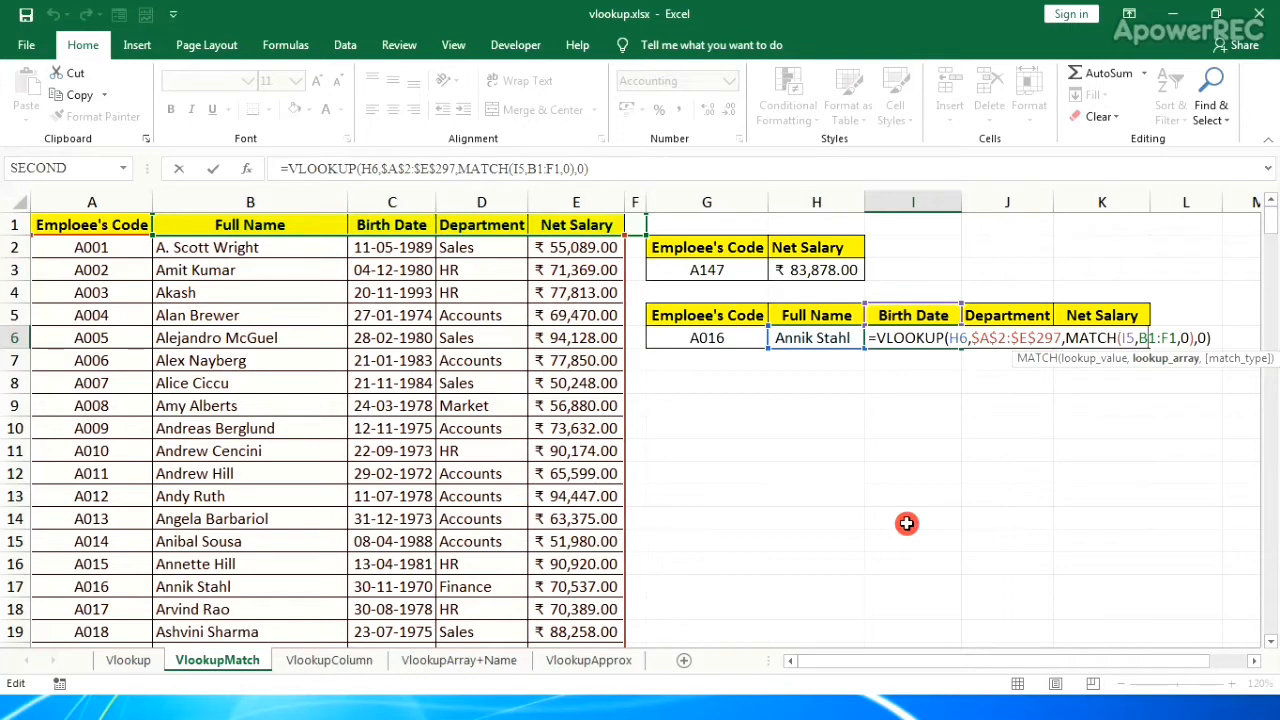
pyautogui.press('Return')
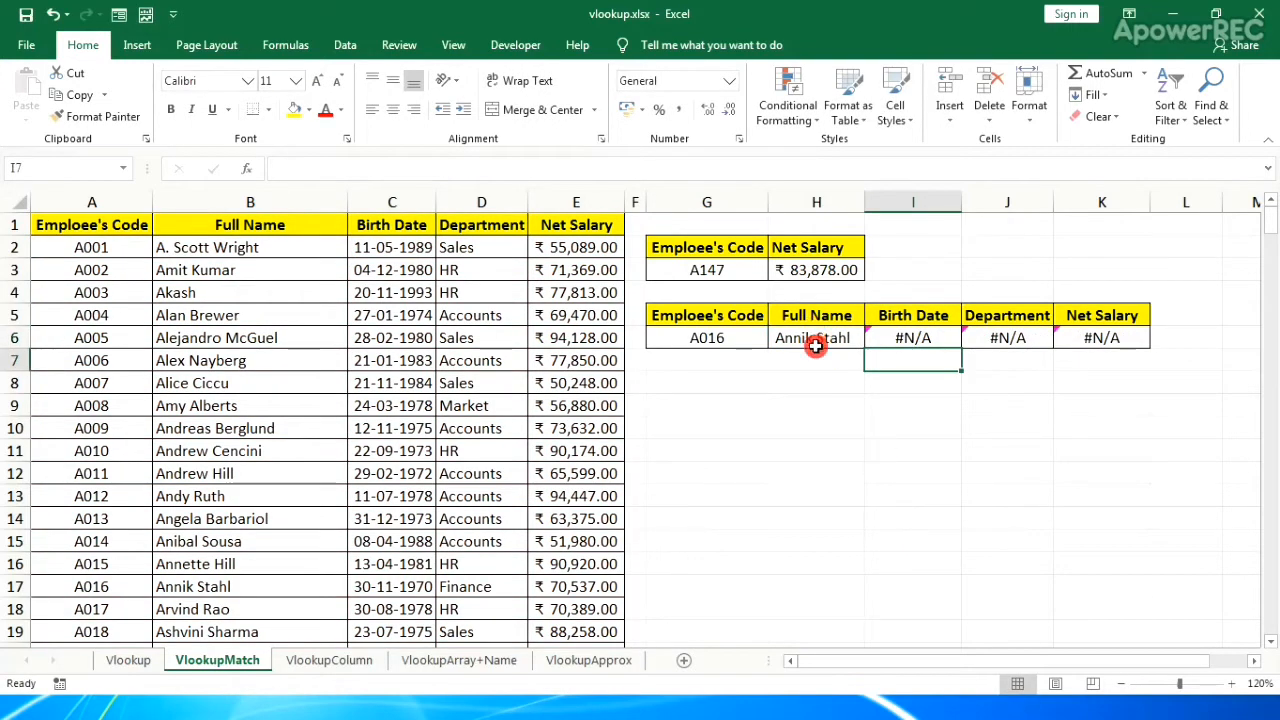
# In the H6 formula, make the lookup value absolute as $G$6 and the MATCH header range absolute as $A$1:$E$1
pyautogui.click(816, 343)
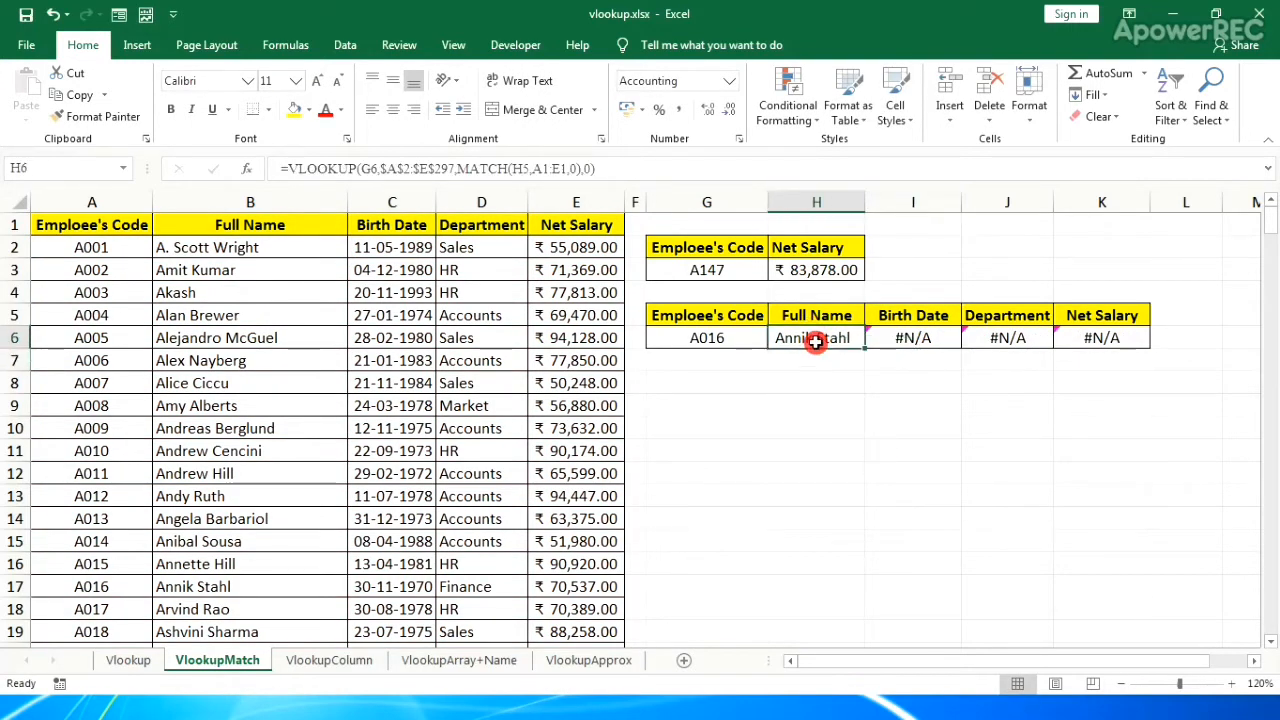
pyautogui.doubleClick(815, 340)
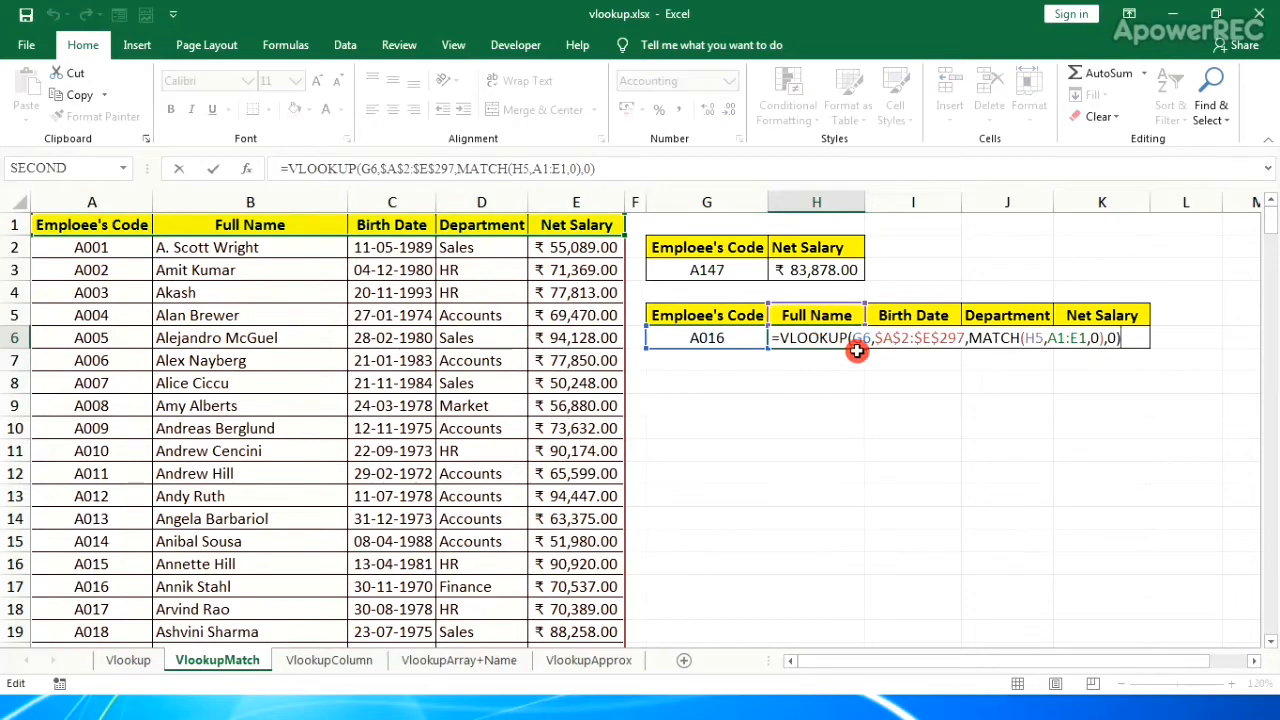
pyautogui.click(858, 339)
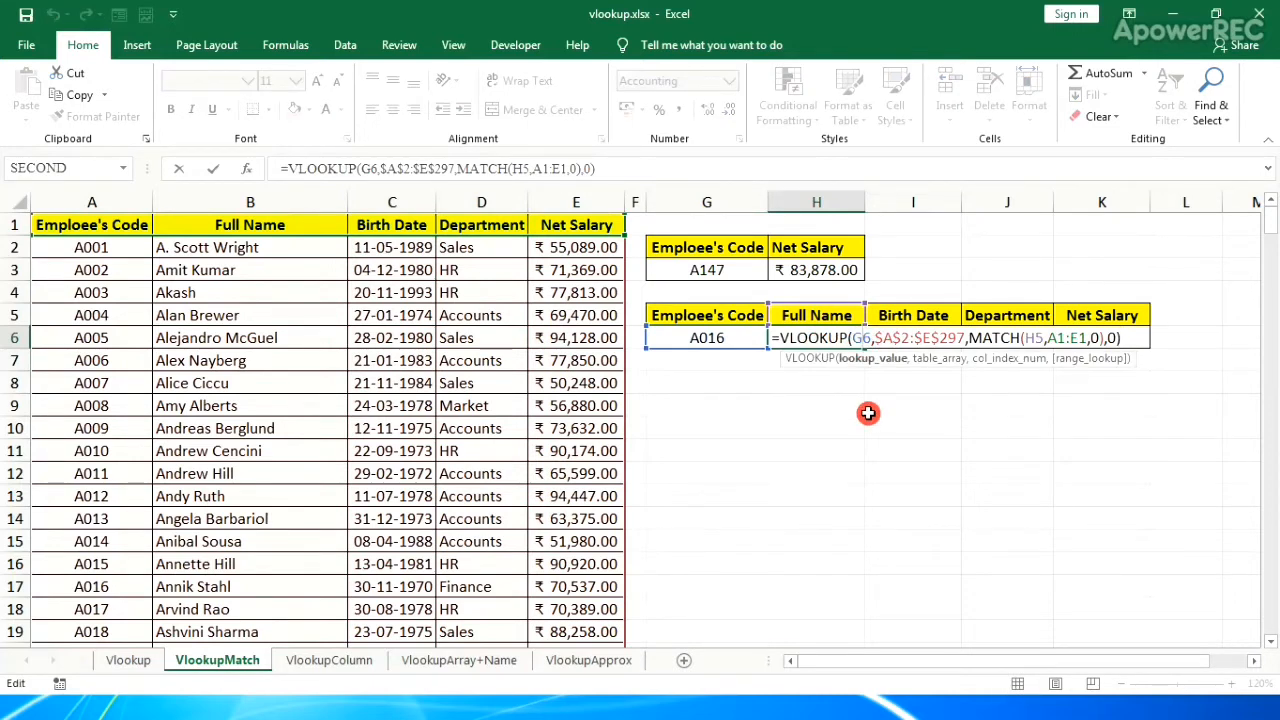
pyautogui.press('F4')
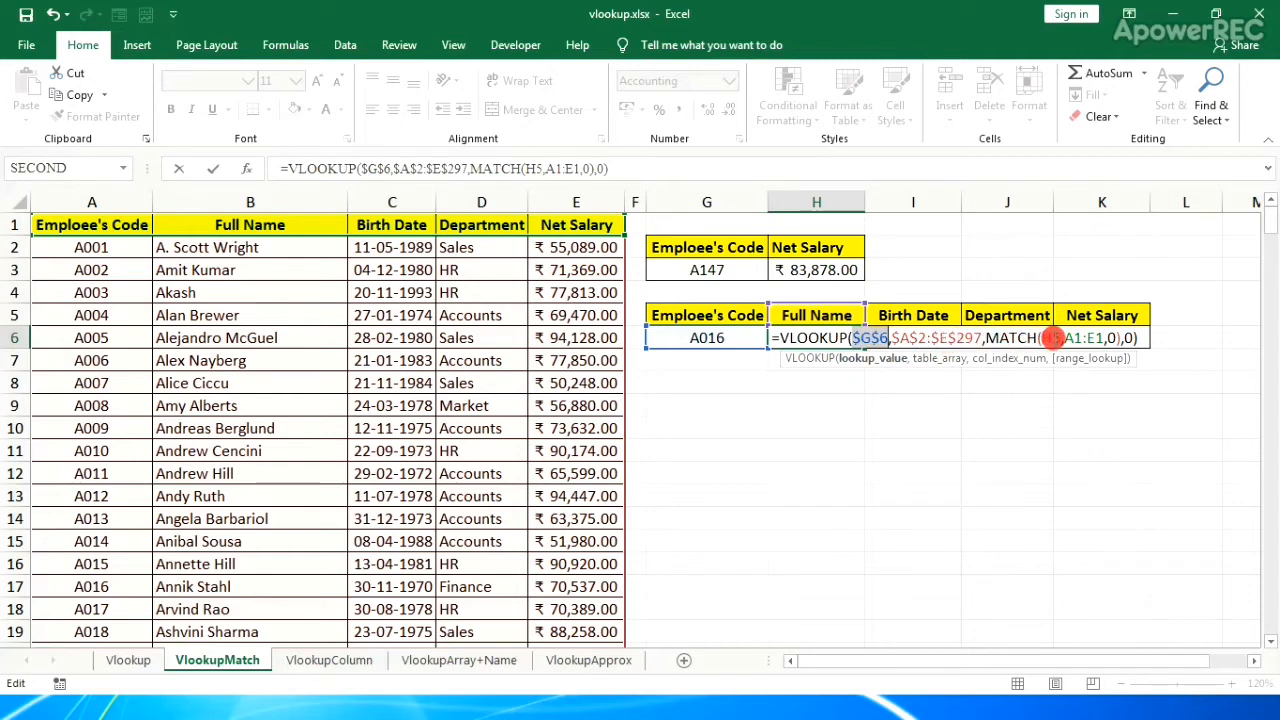
pyautogui.click(1052, 338)
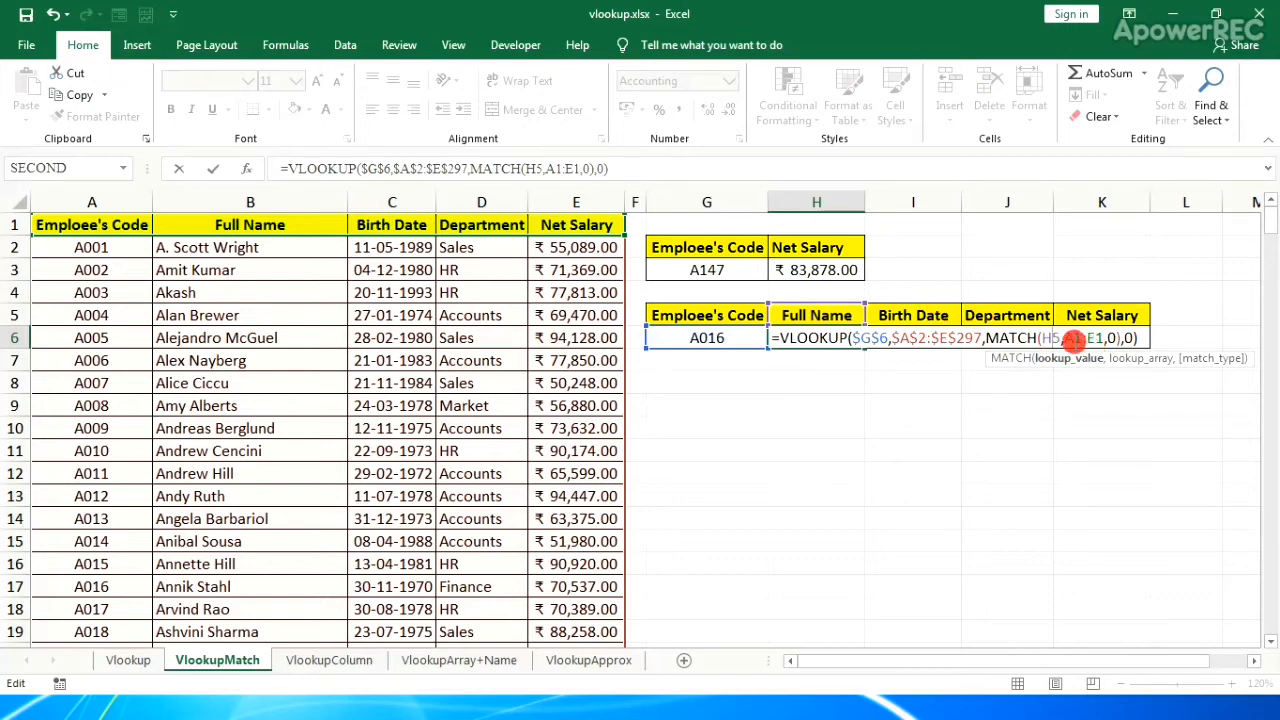
pyautogui.moveTo(1066, 339); pyautogui.dragTo(1102, 339)
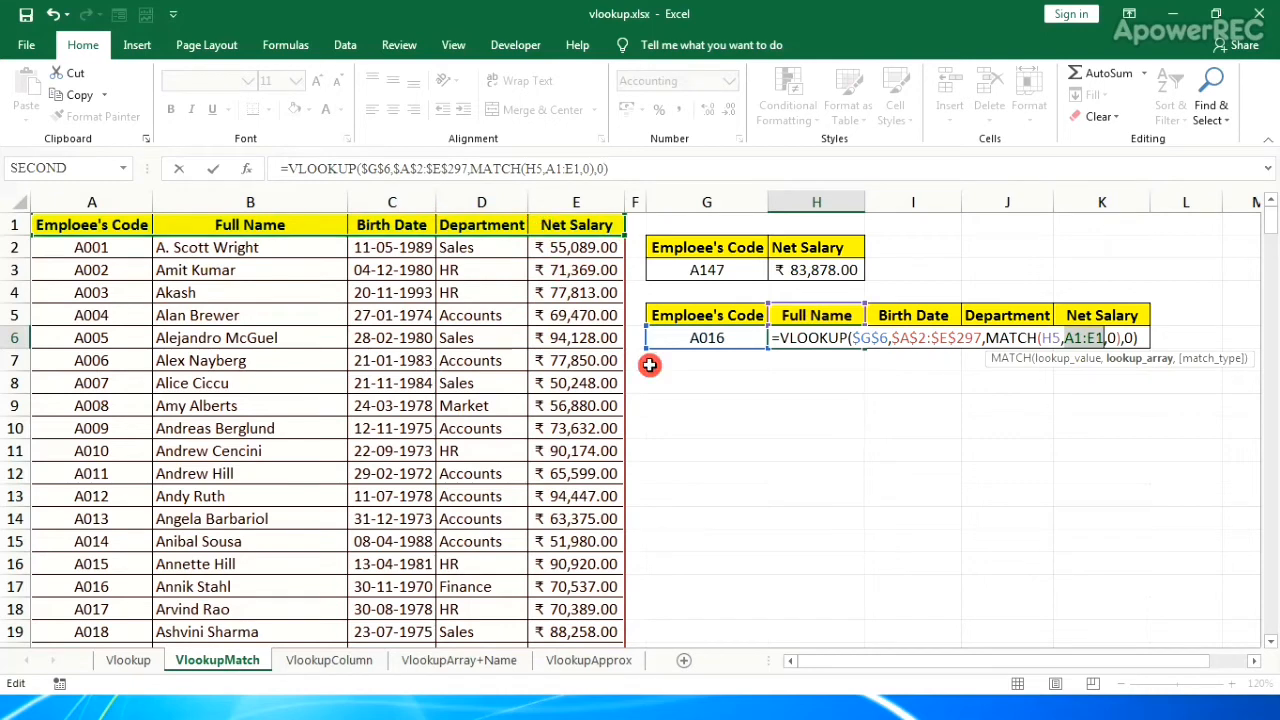
pyautogui.press('F4')
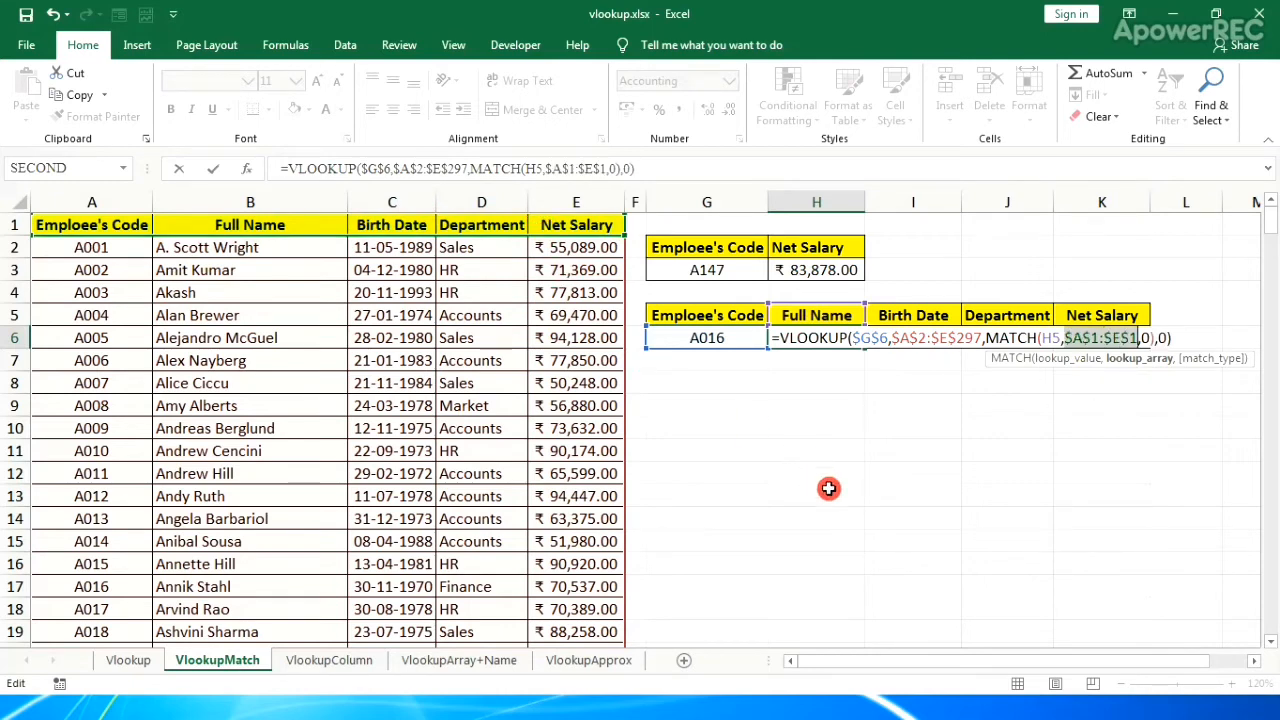
pyautogui.press('Return')
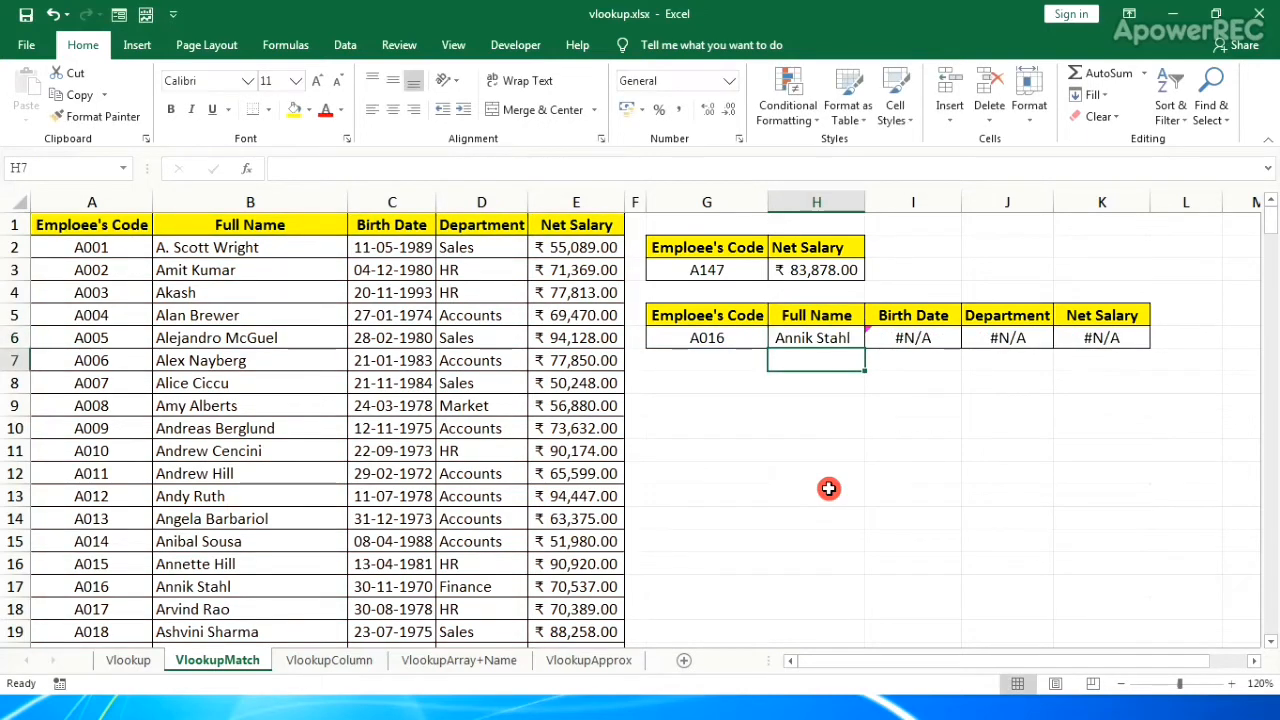
# Fill the corrected H6 formula across to K6 and compare the results with the A016 row in the employee data
pyautogui.click(852, 343)
pyautogui.moveTo(863, 344); pyautogui.dragTo(1130, 342)
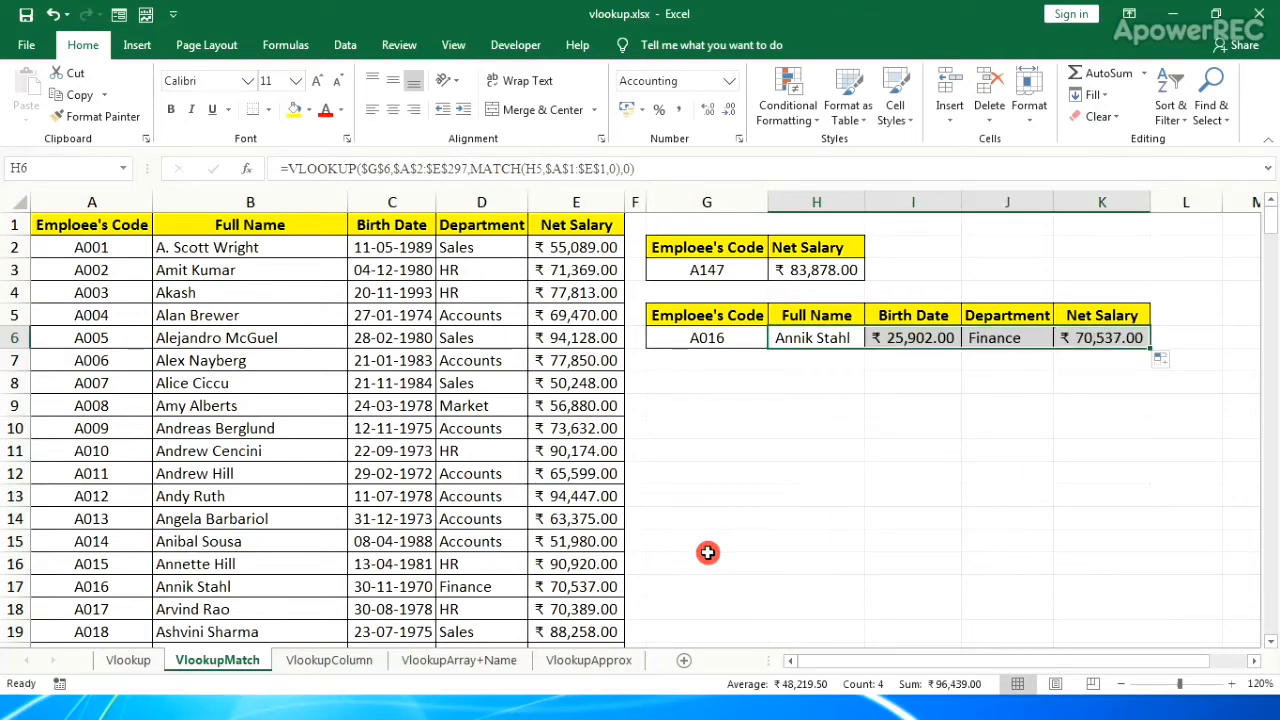
pyautogui.click(15, 588)
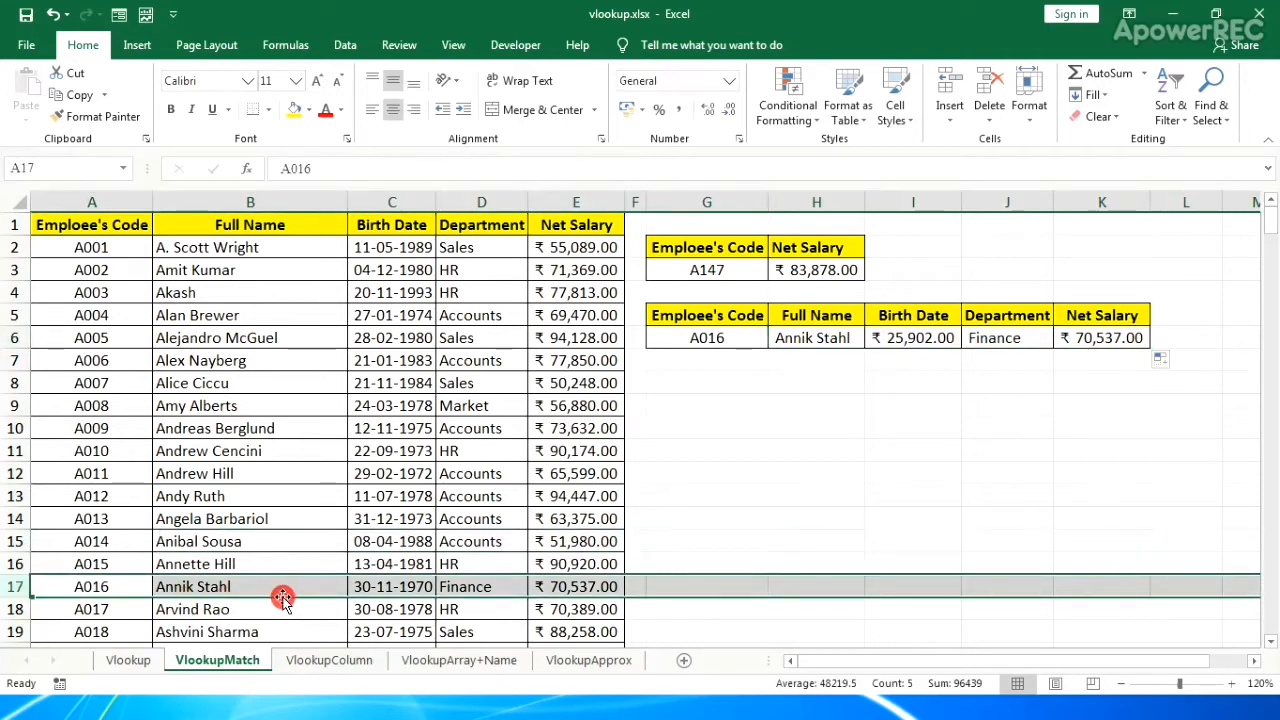
# Apply the day-month-year date format to the Birth Date result in I6
pyautogui.click(915, 341)
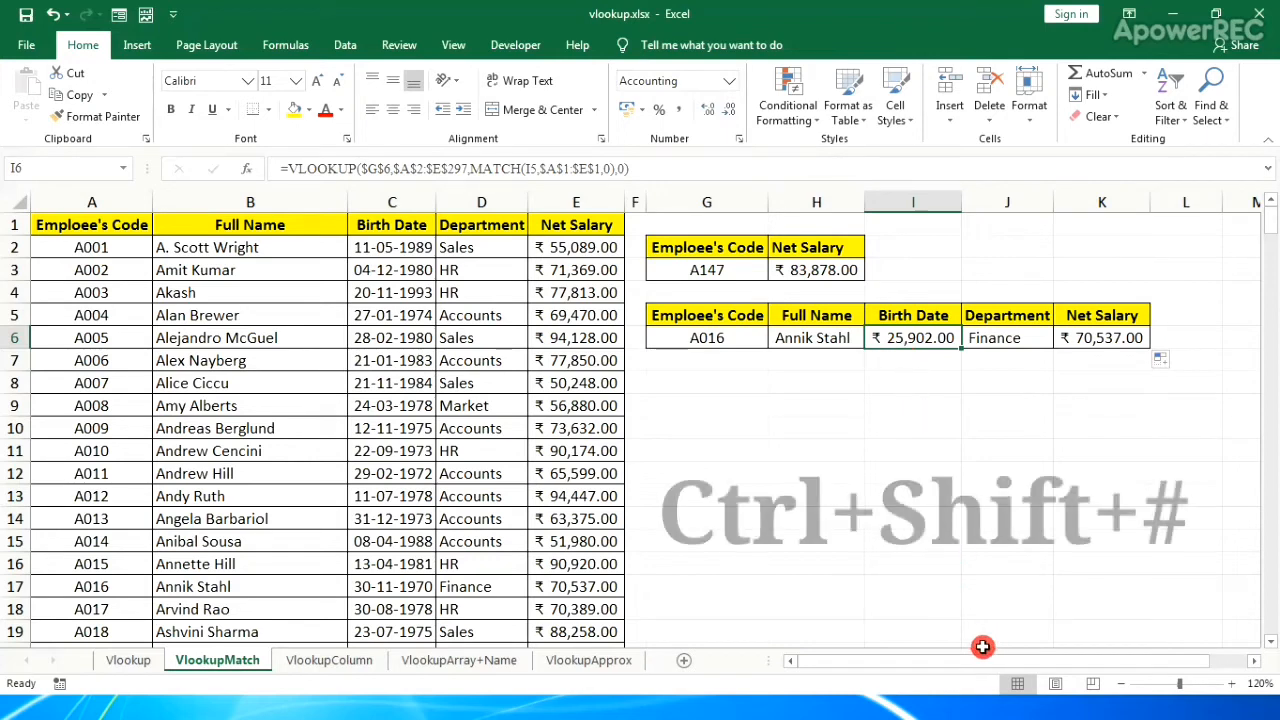
pyautogui.hotkey('ctrl', 'shift', '#')
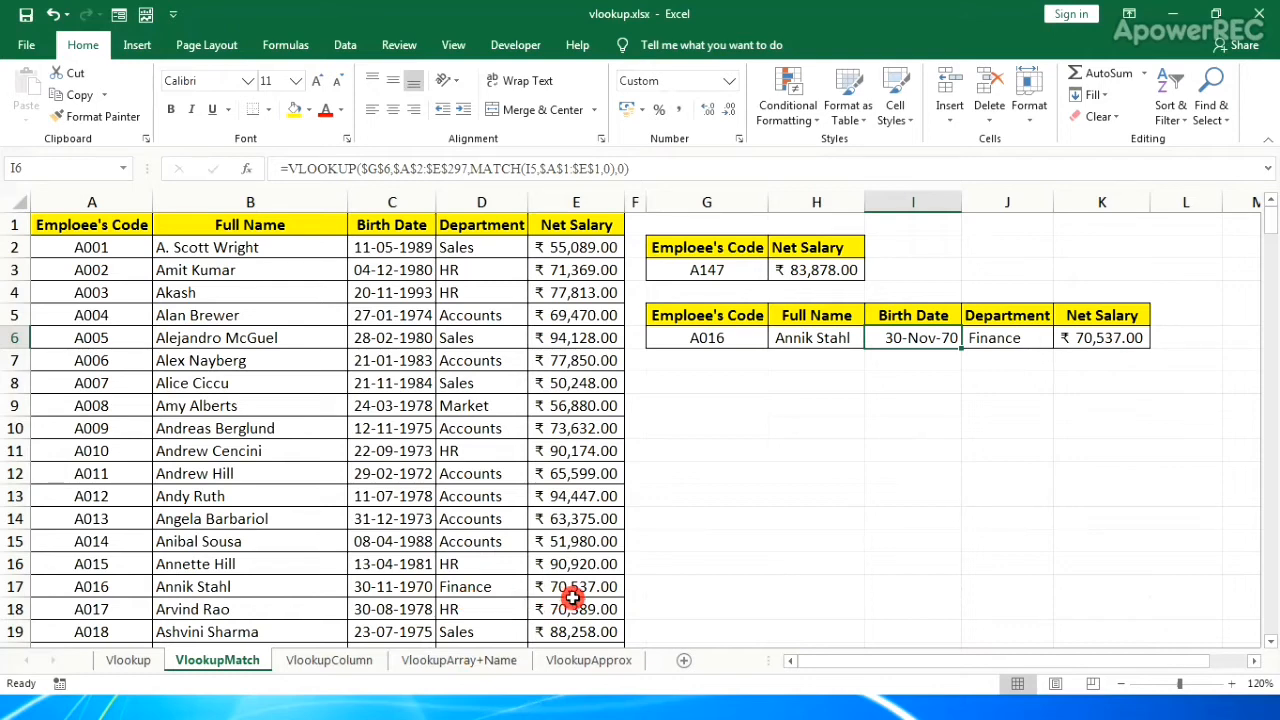
pyautogui.click(1090, 366)
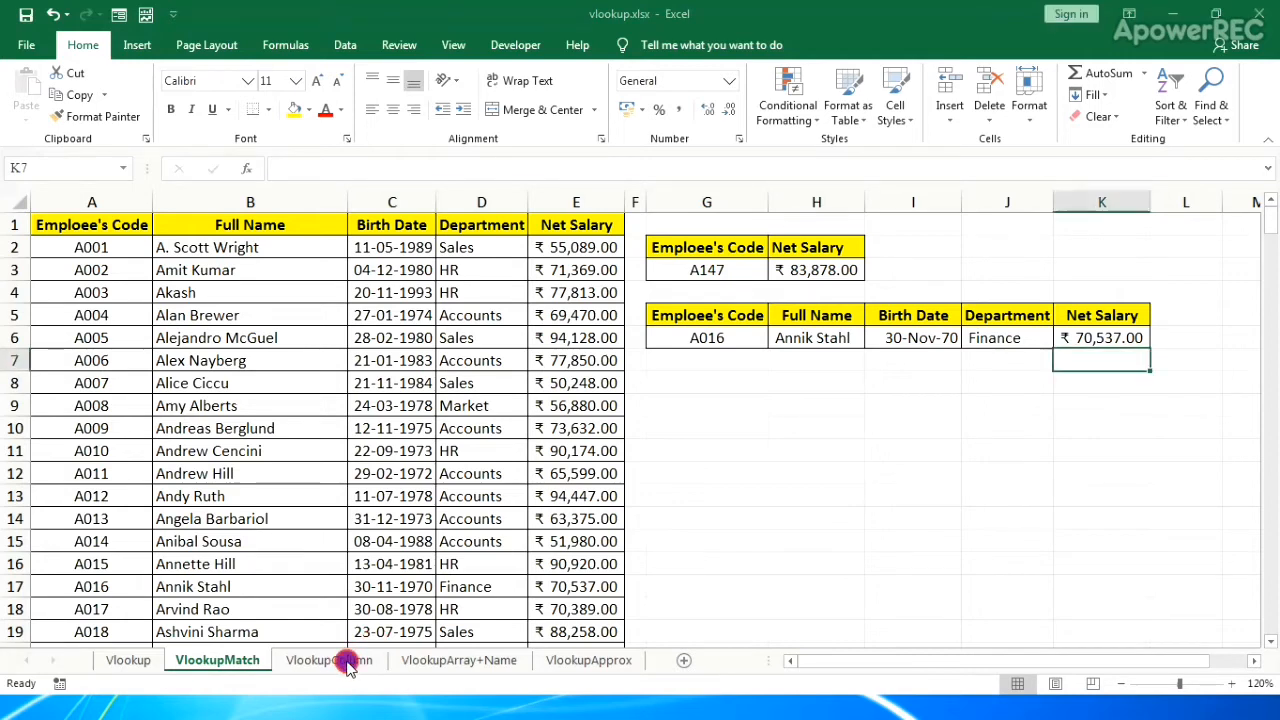
# On the VlookupColumn sheet, start a VLOOKUP formula in the Net Salary cell H3 with G3 as the lookup value
pyautogui.click(340, 661)
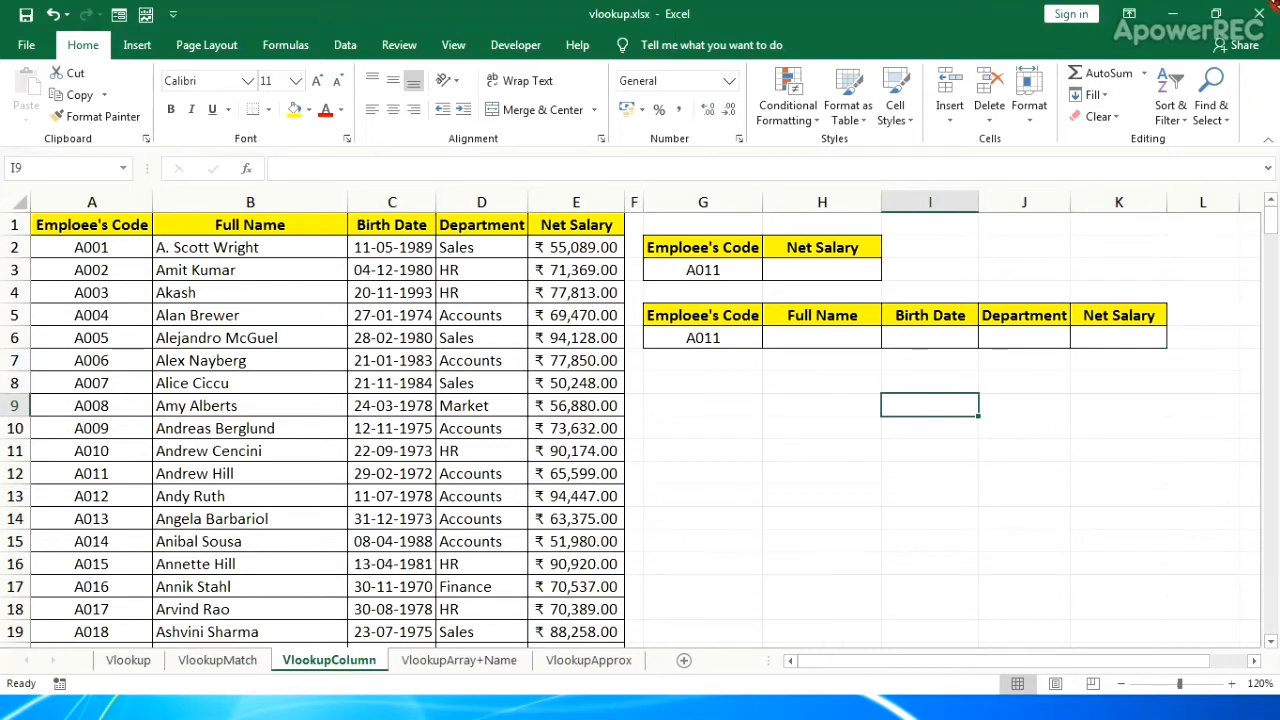
pyautogui.click(845, 275)
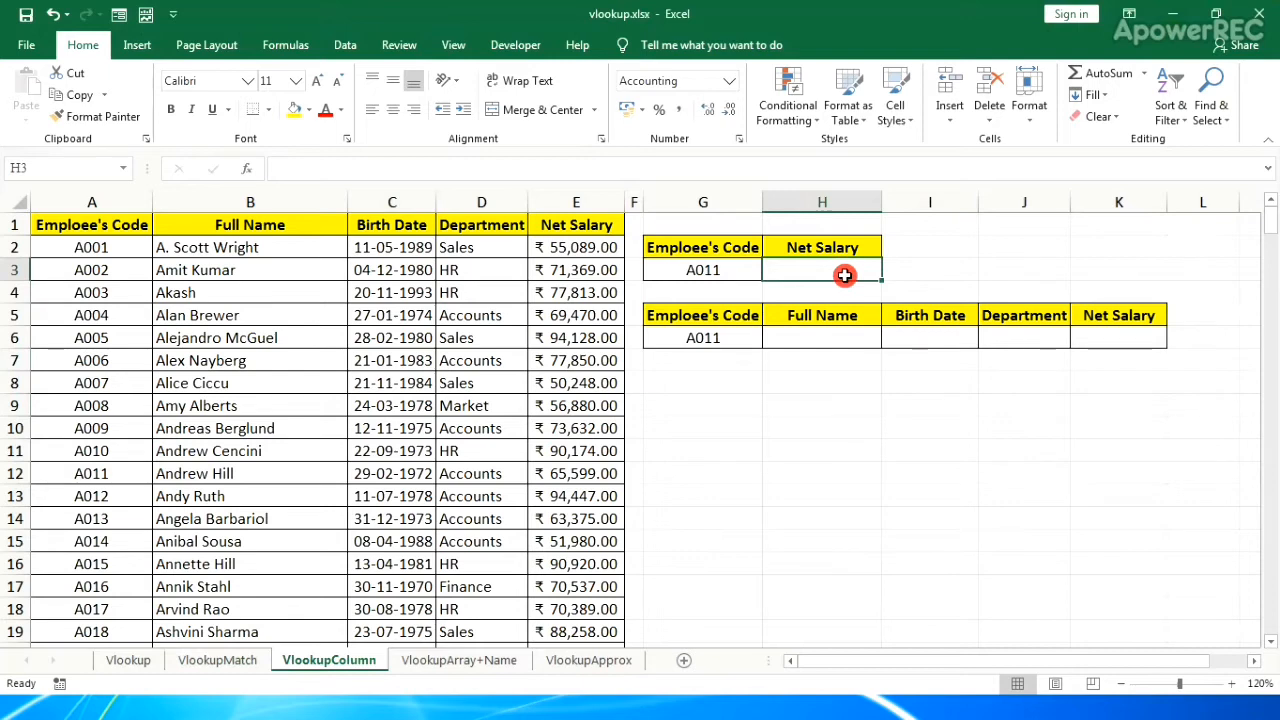
pyautogui.write('=')
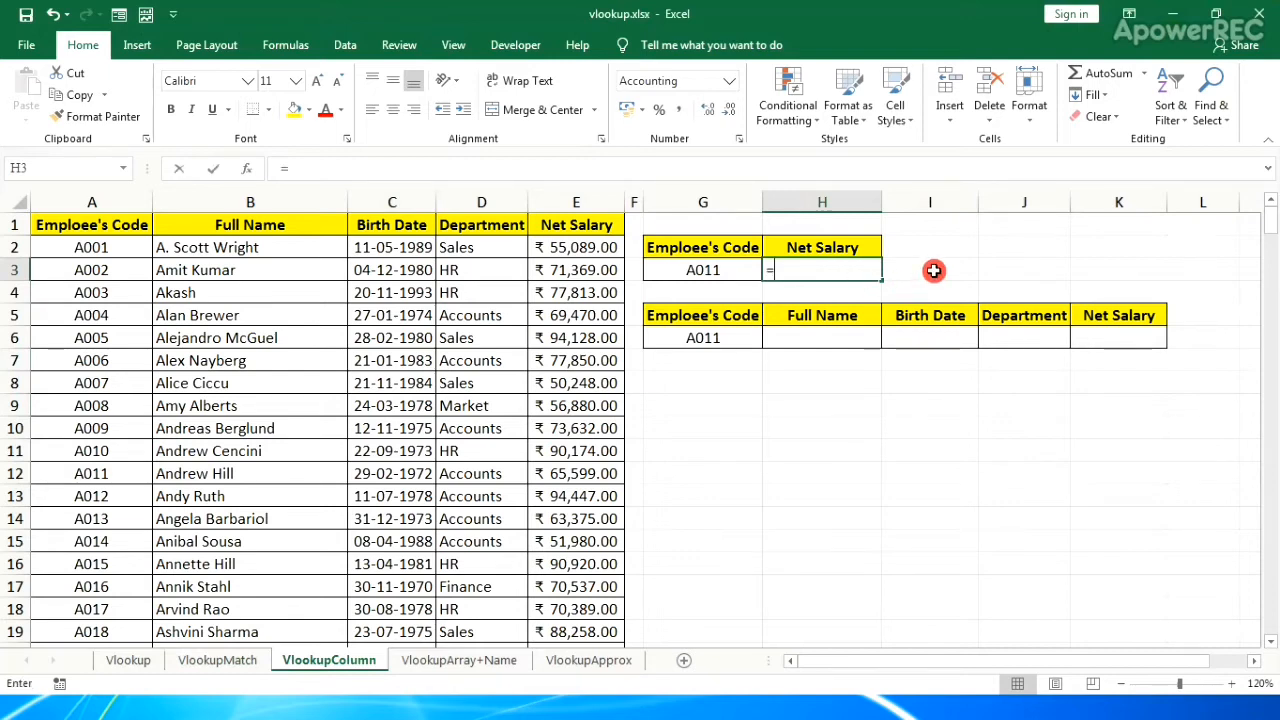
pyautogui.write('vl')
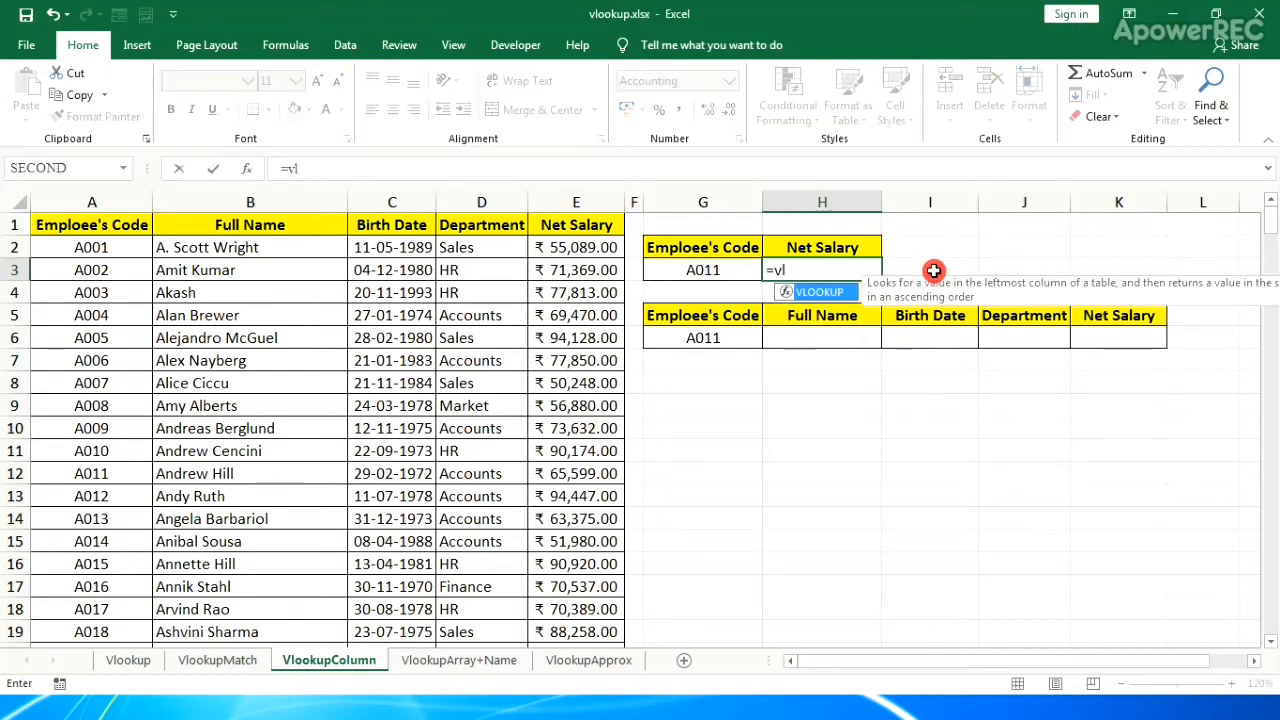
pyautogui.press('Tab')
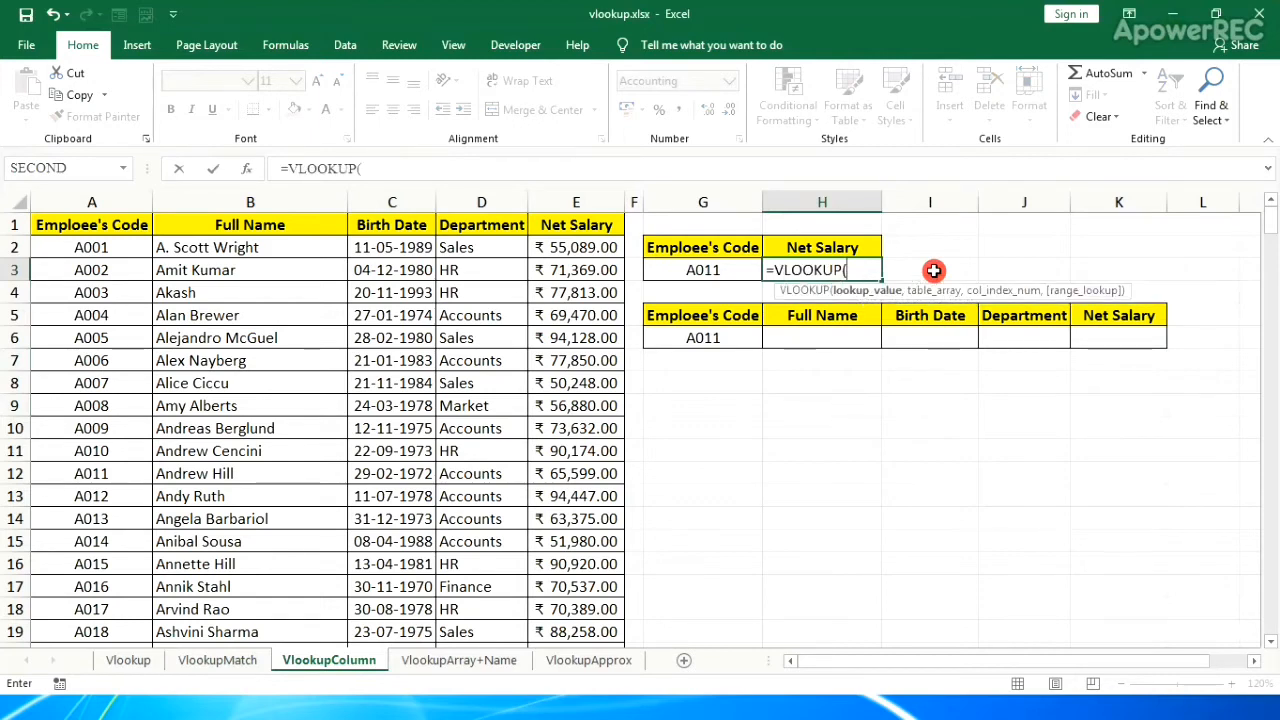
pyautogui.press('Left')
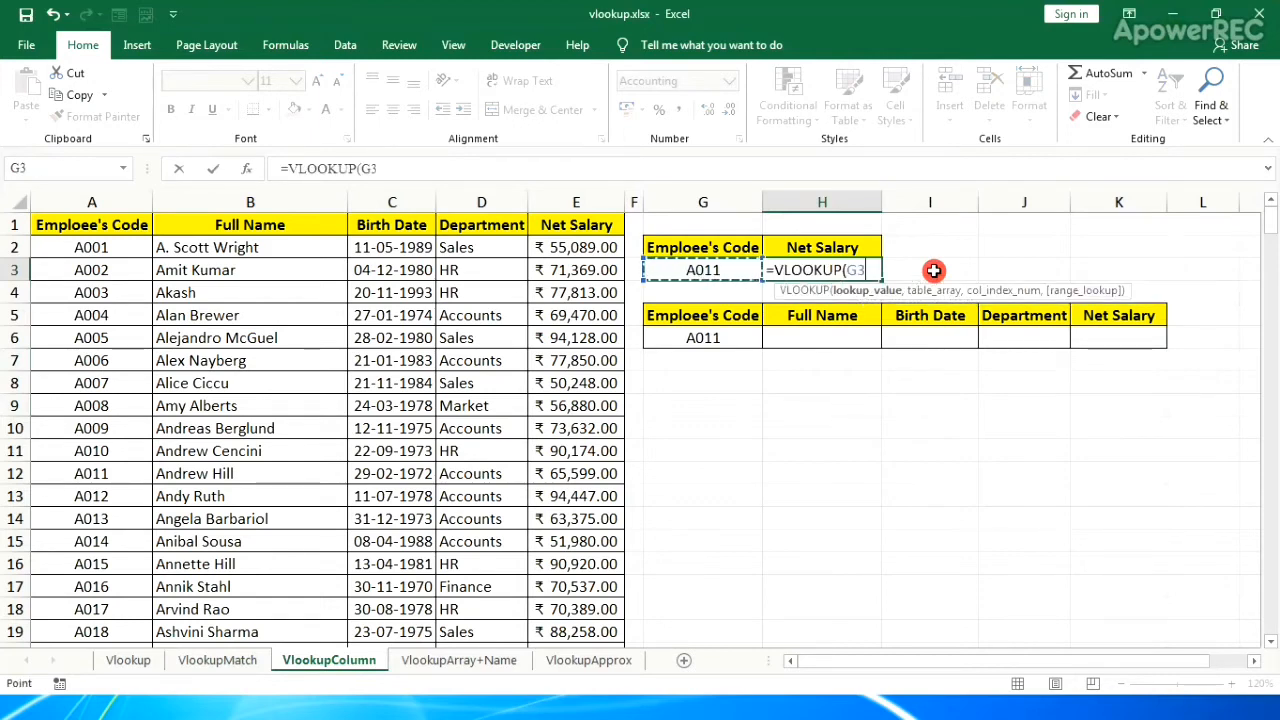
pyautogui.write(',')
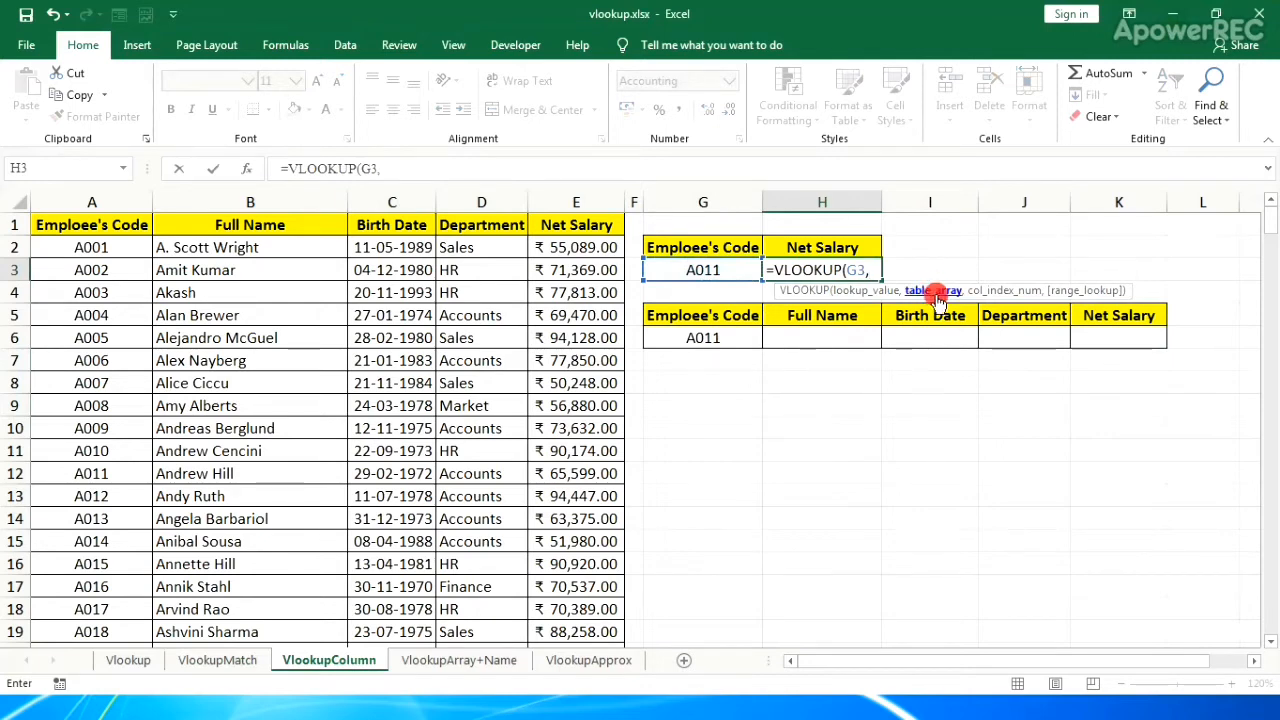
# Set the table array of the H3 VLOOKUP to the employee data as the absolute range $A$2:$E$297
pyautogui.click(126, 245)
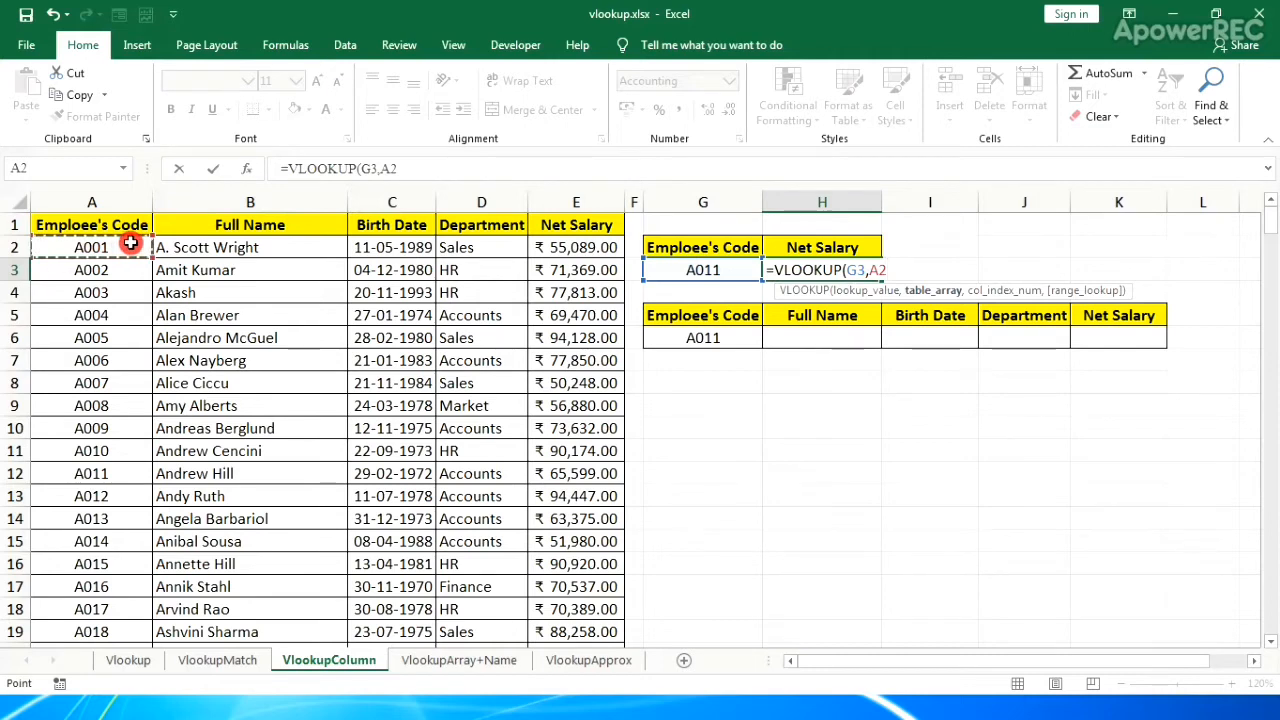
pyautogui.hotkey('shift', 'Right')
pyautogui.hotkey('shift', 'Right')
pyautogui.hotkey('shift', 'Right')
pyautogui.hotkey('shift', 'Right')
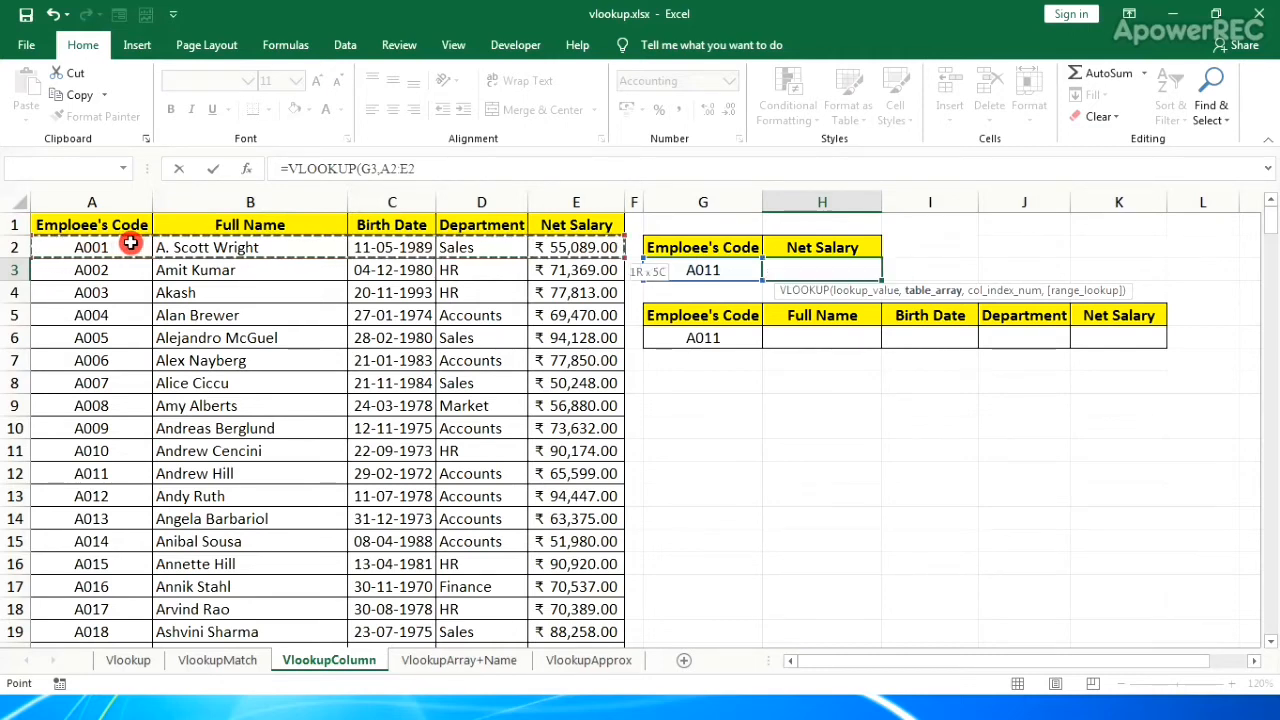
pyautogui.hotkey('ctrl', 'shift', 'Down')
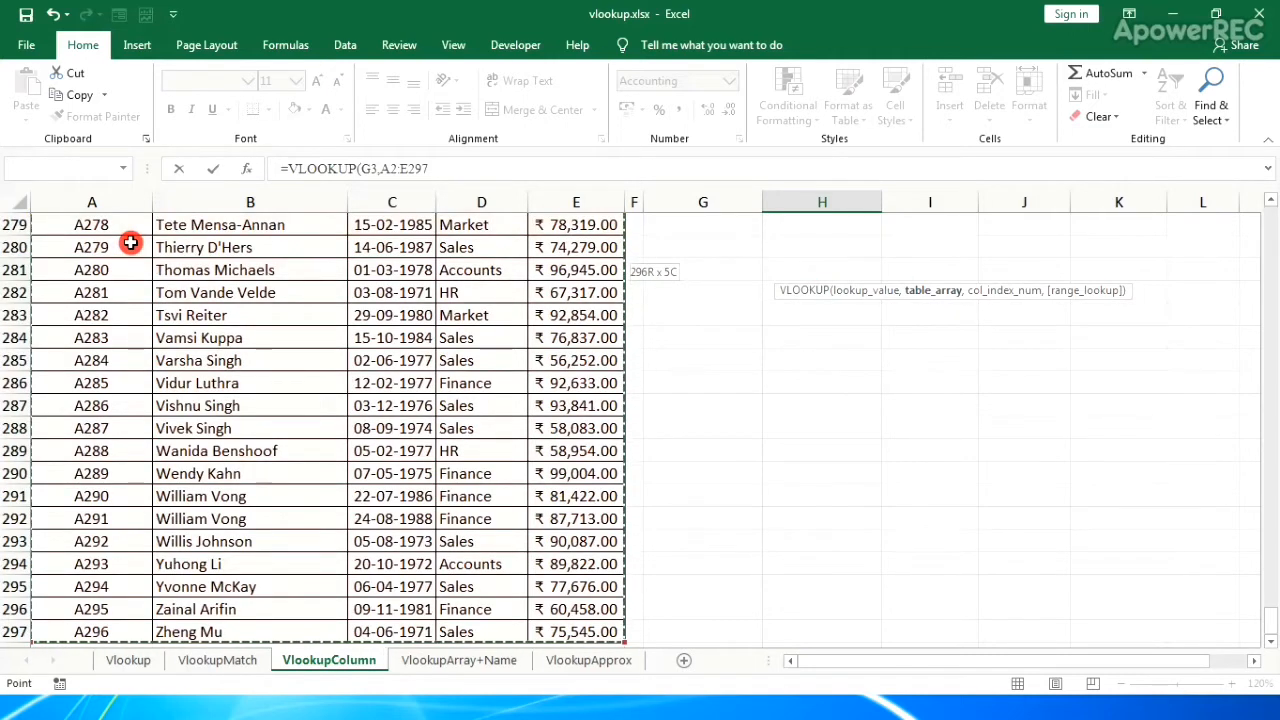
pyautogui.press('F4')
pyautogui.write(',')
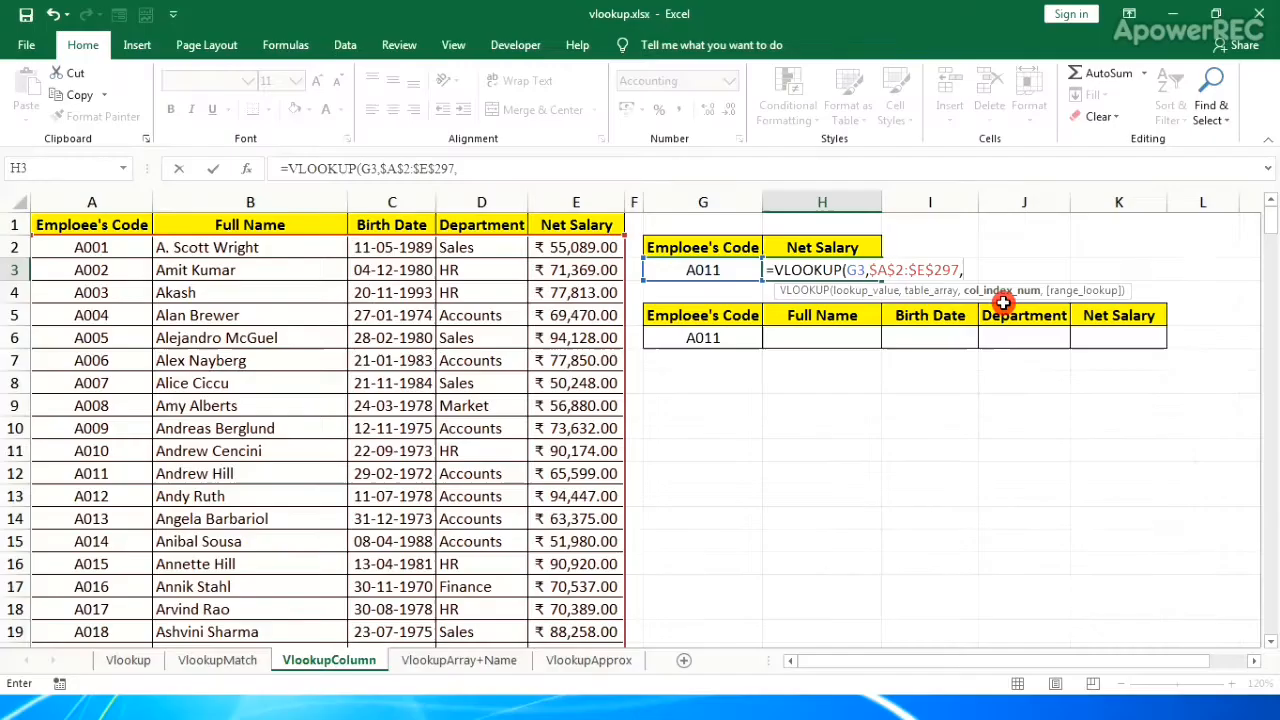
# Nest COLUMN(E1) as the column index number in the H3 VLOOKUP, referencing the Net Salary header
pyautogui.write('c')
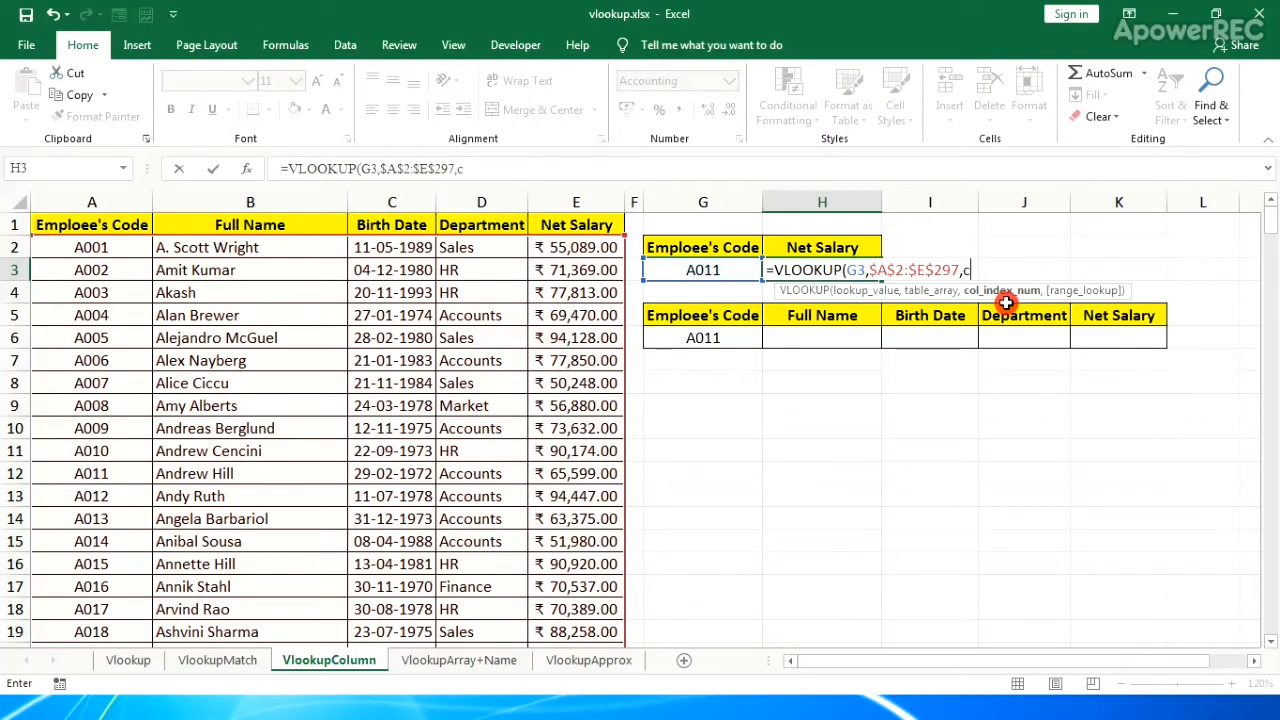
pyautogui.write('ol')
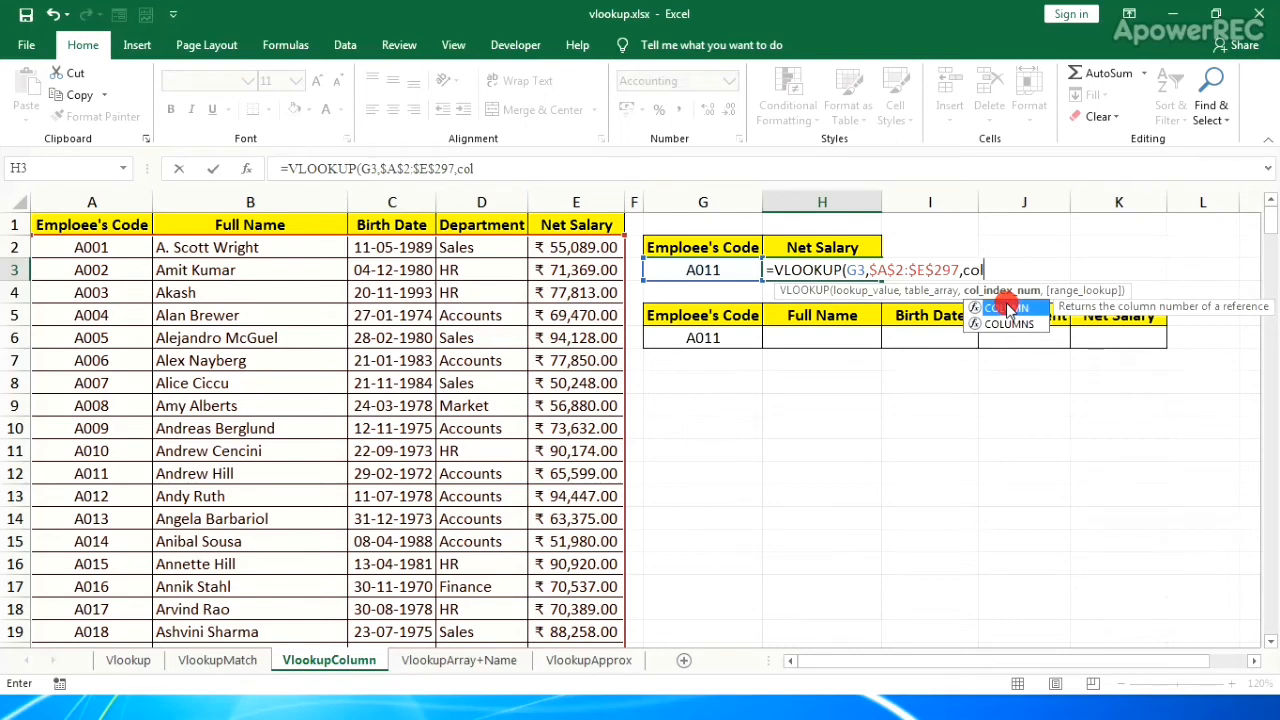
pyautogui.doubleClick(1007, 308)
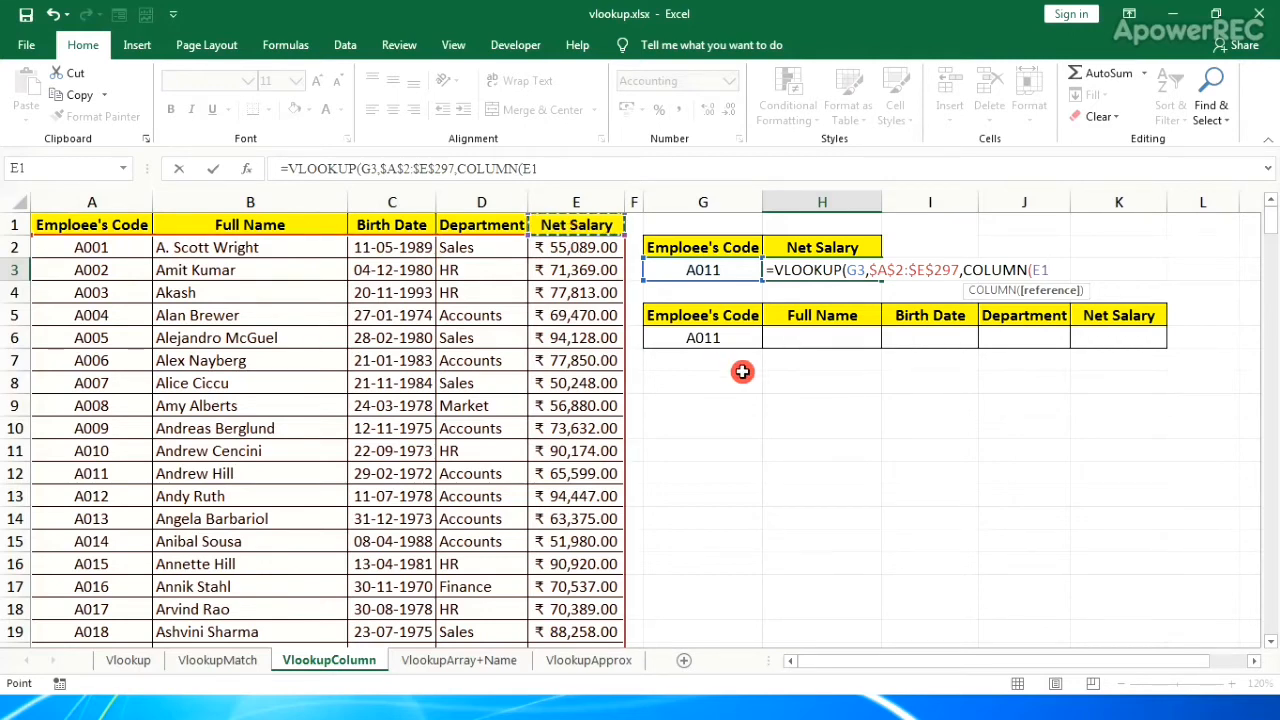
pyautogui.write(')')
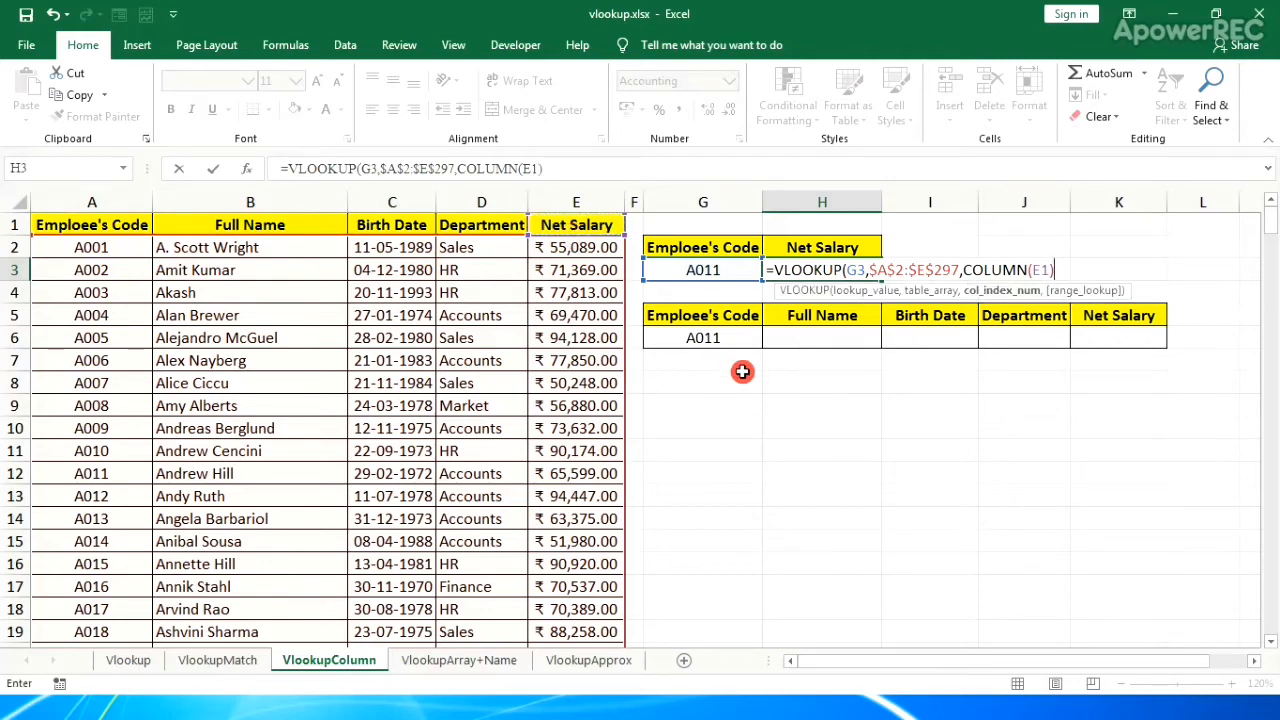
# Complete the H3 formula with the FALSE exact match option and compare its result with the A011 row in the employee data
pyautogui.write(',')
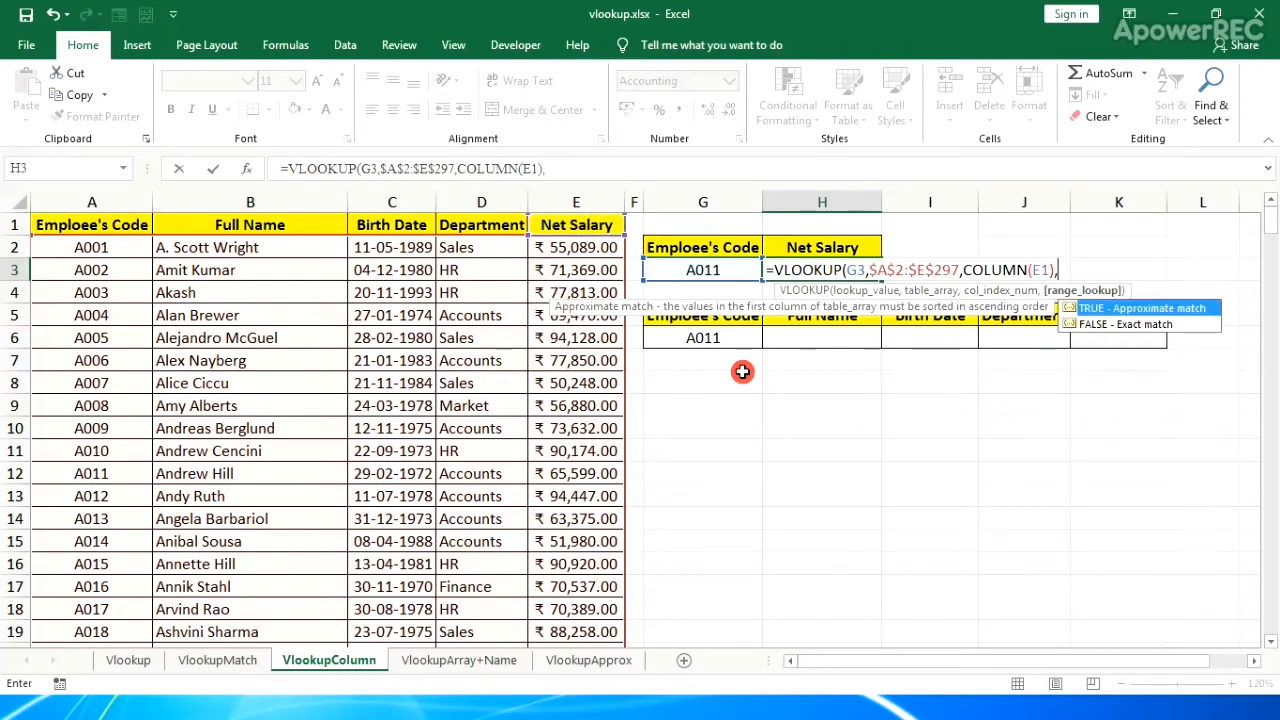
pyautogui.press('Down')
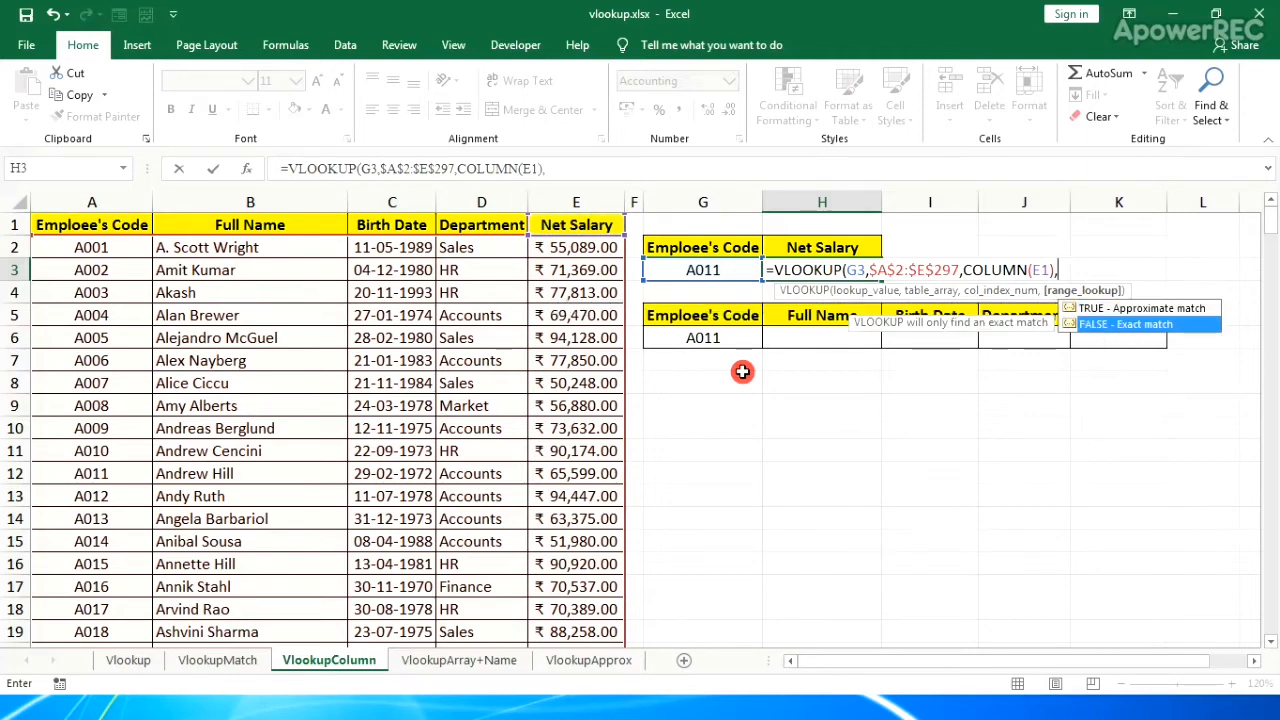
pyautogui.press('Tab')
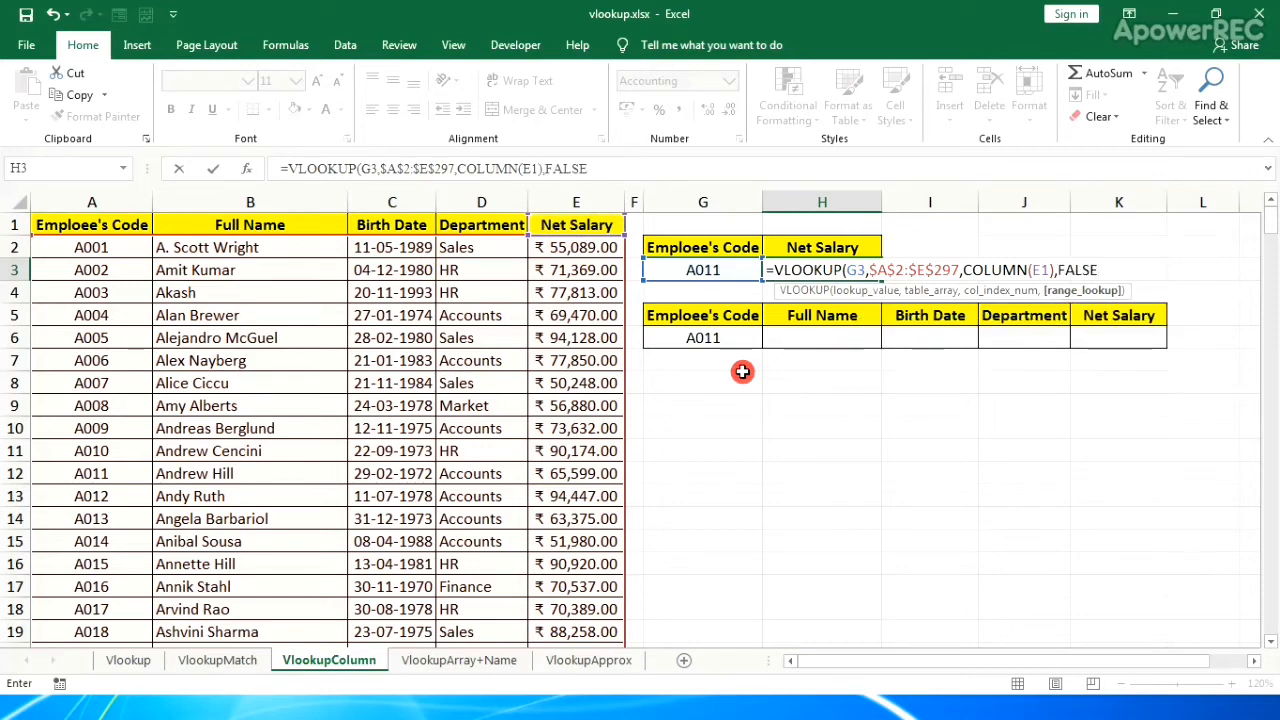
pyautogui.write(')')
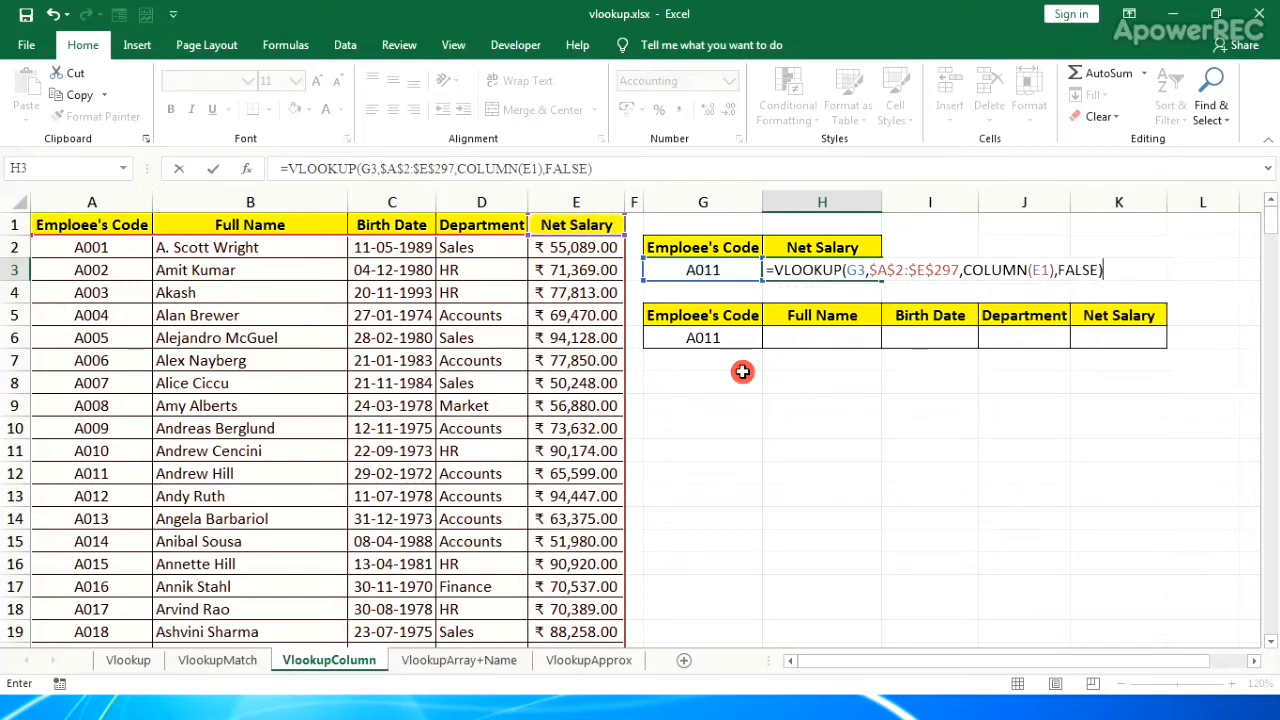
pyautogui.press('Return')
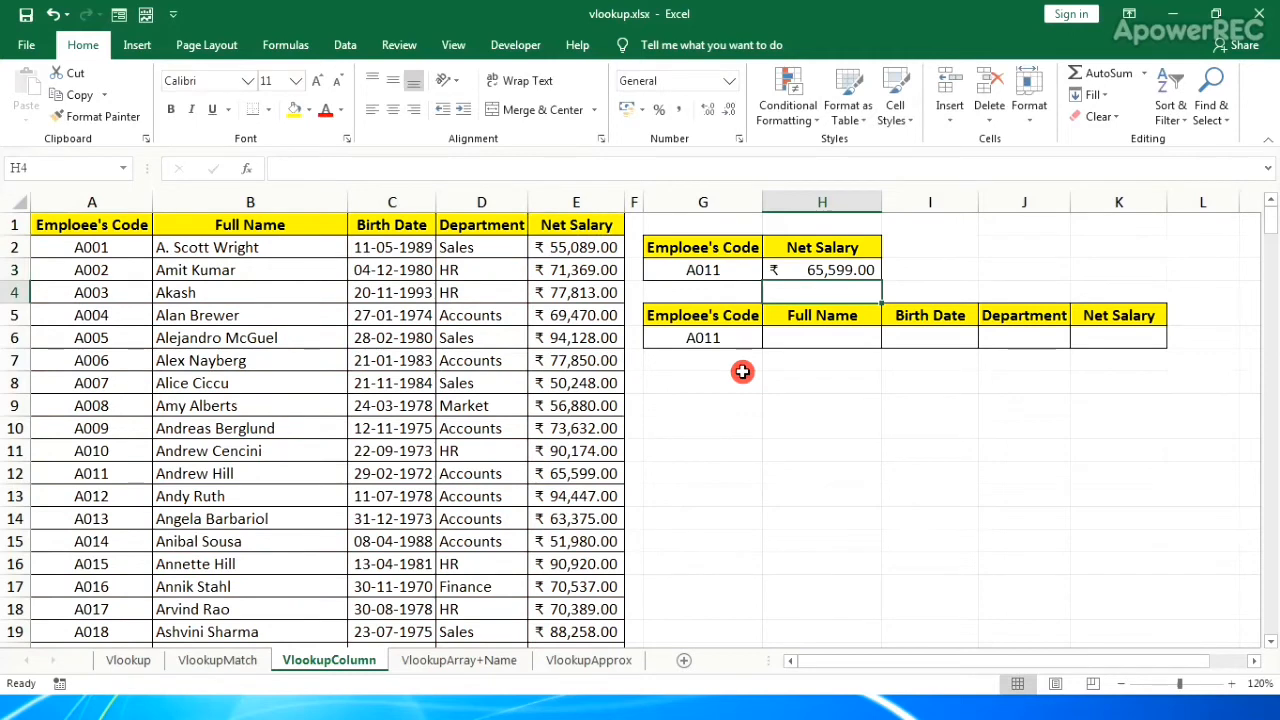
pyautogui.click(20, 474)
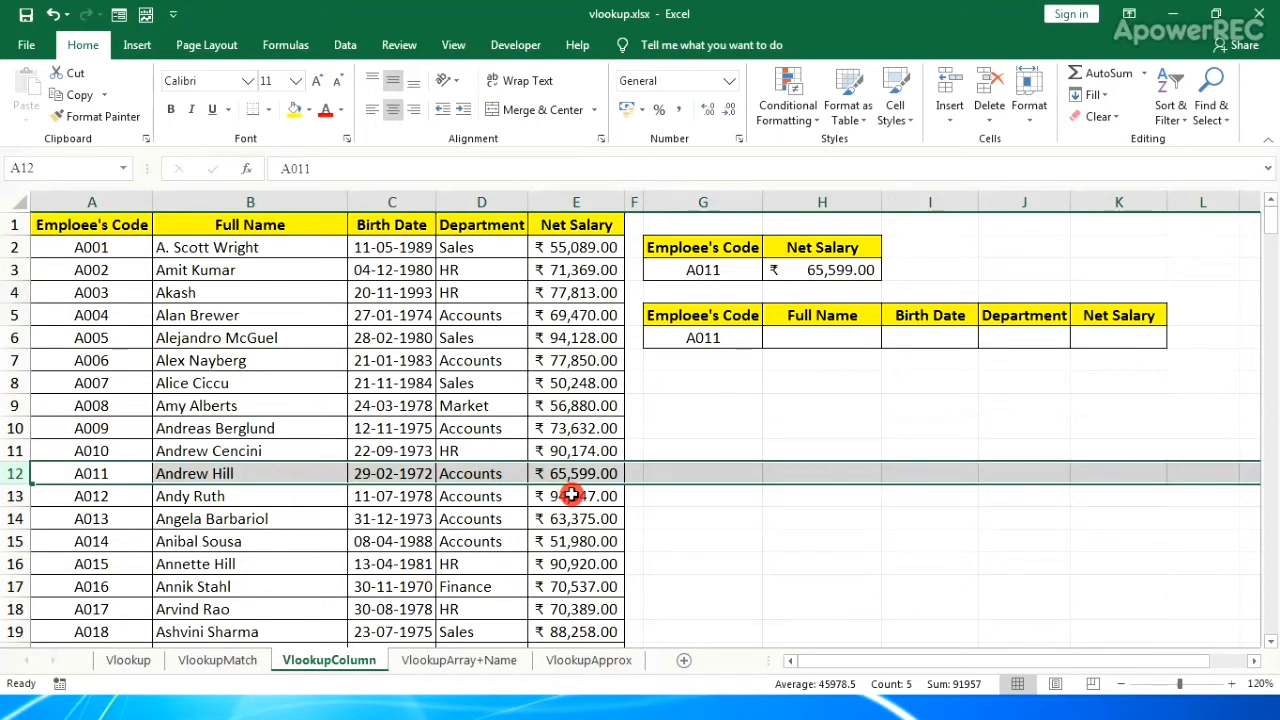
# Start a VLOOKUP formula in the Full Name cell H6 with the absolute lookup value $G$6
pyautogui.click(856, 340)
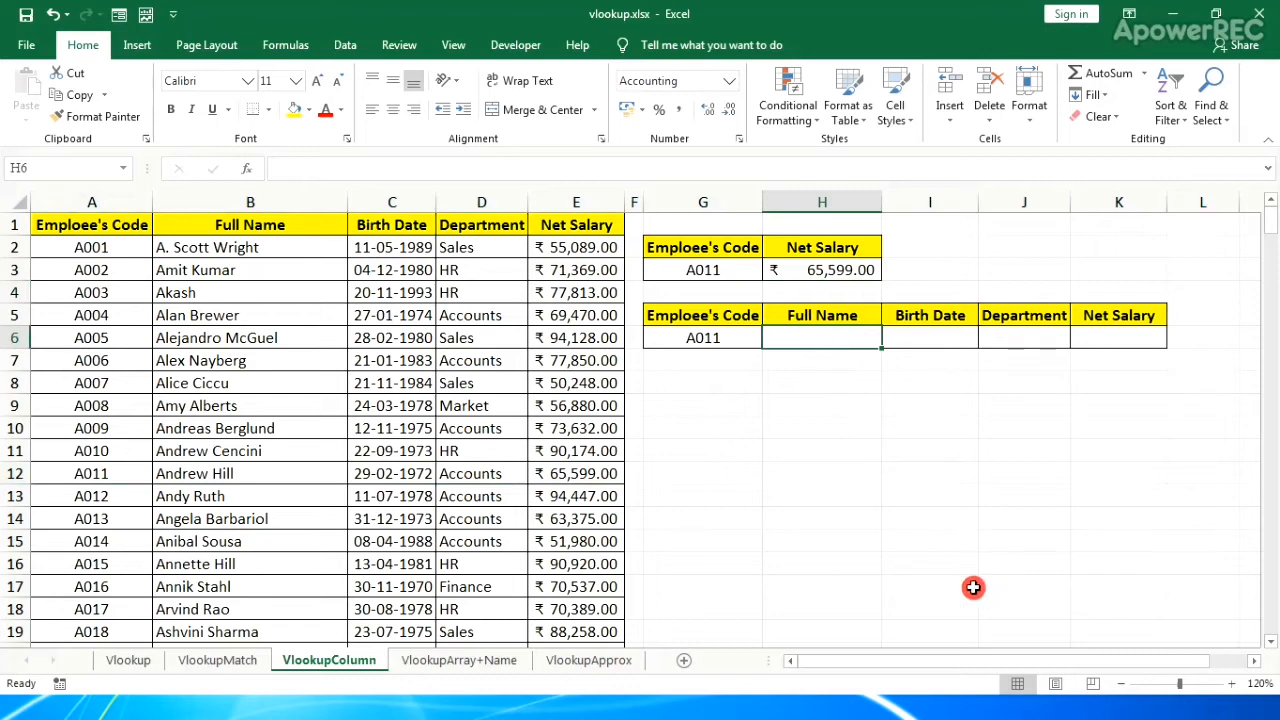
pyautogui.write('=')
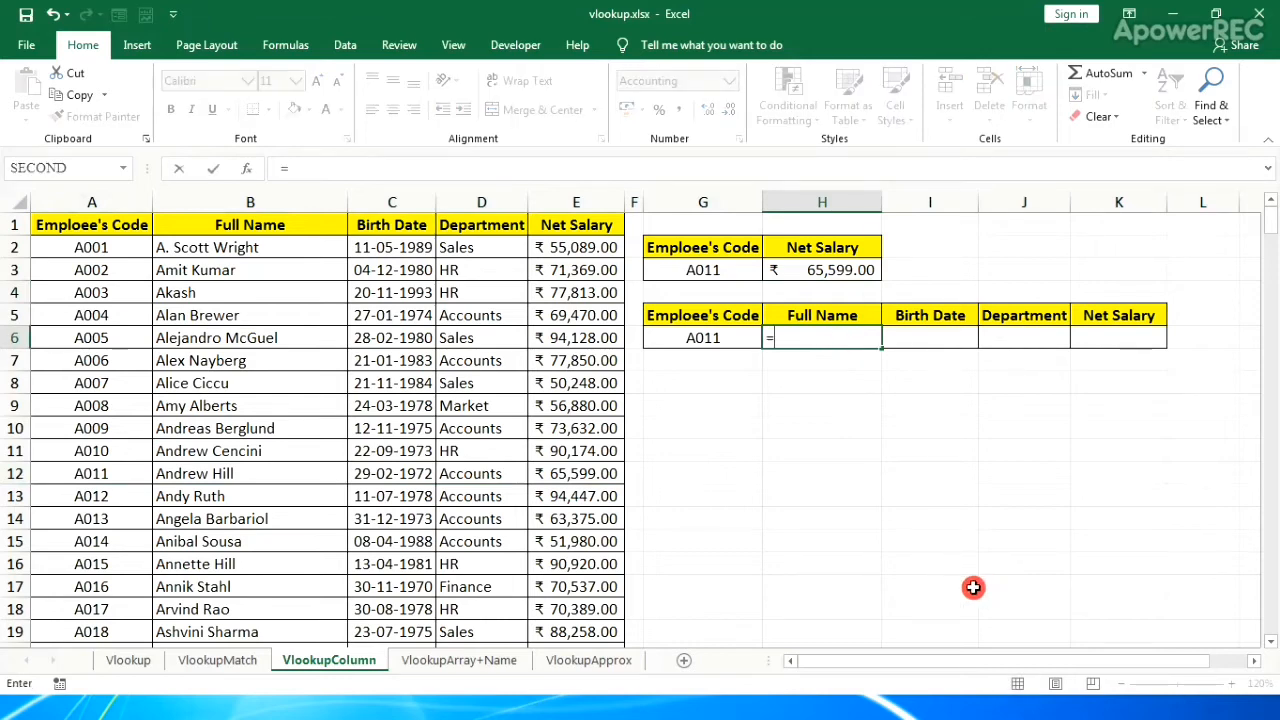
pyautogui.write('vl')
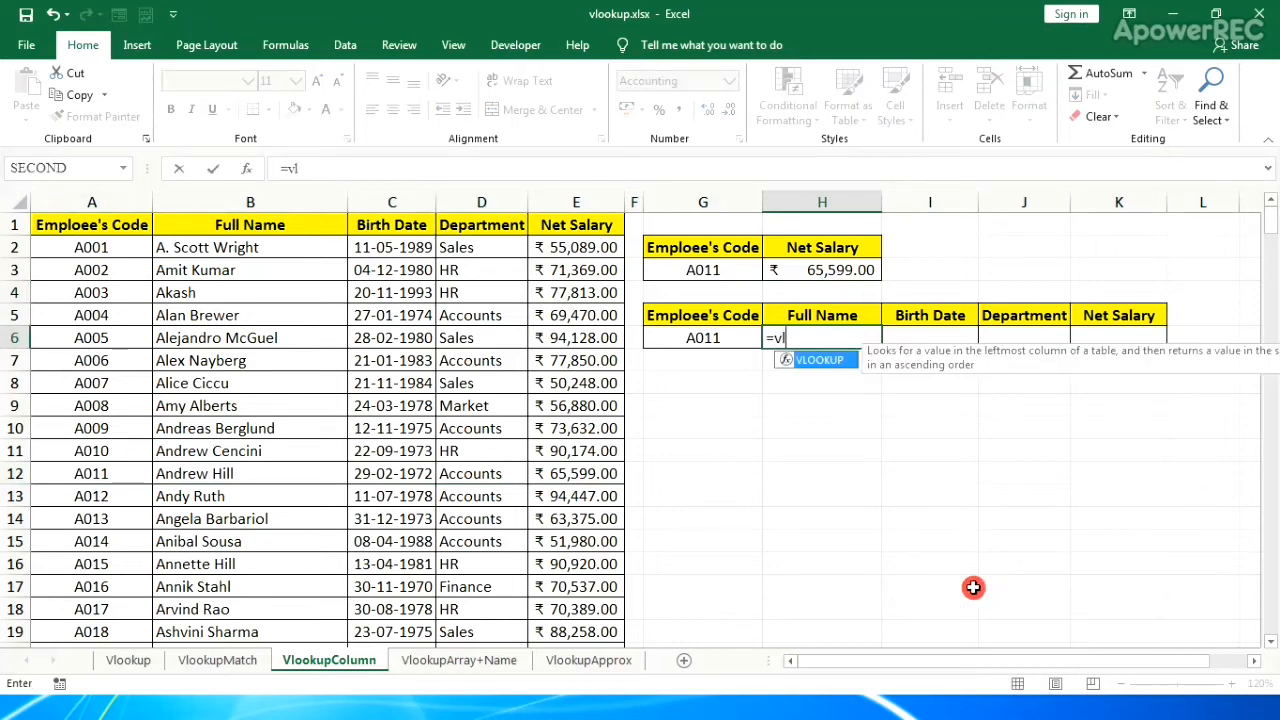
pyautogui.press('Tab')
pyautogui.press('Left')
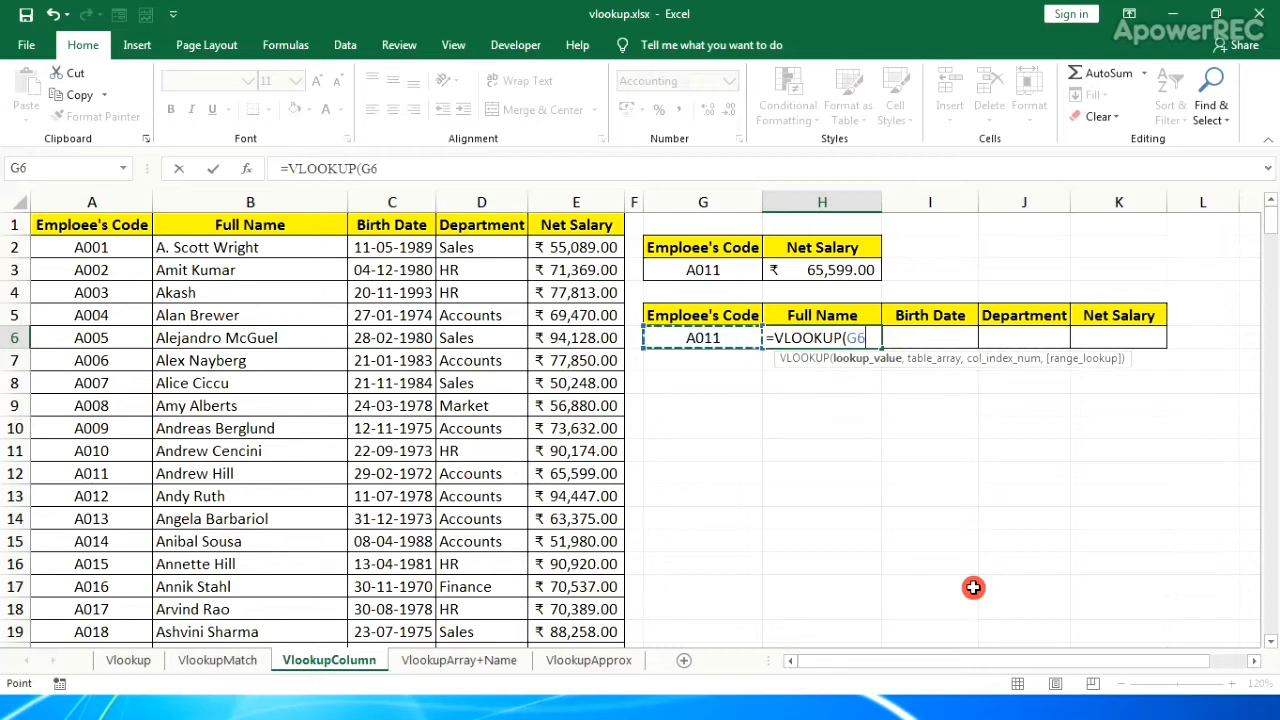
pyautogui.press('F4')
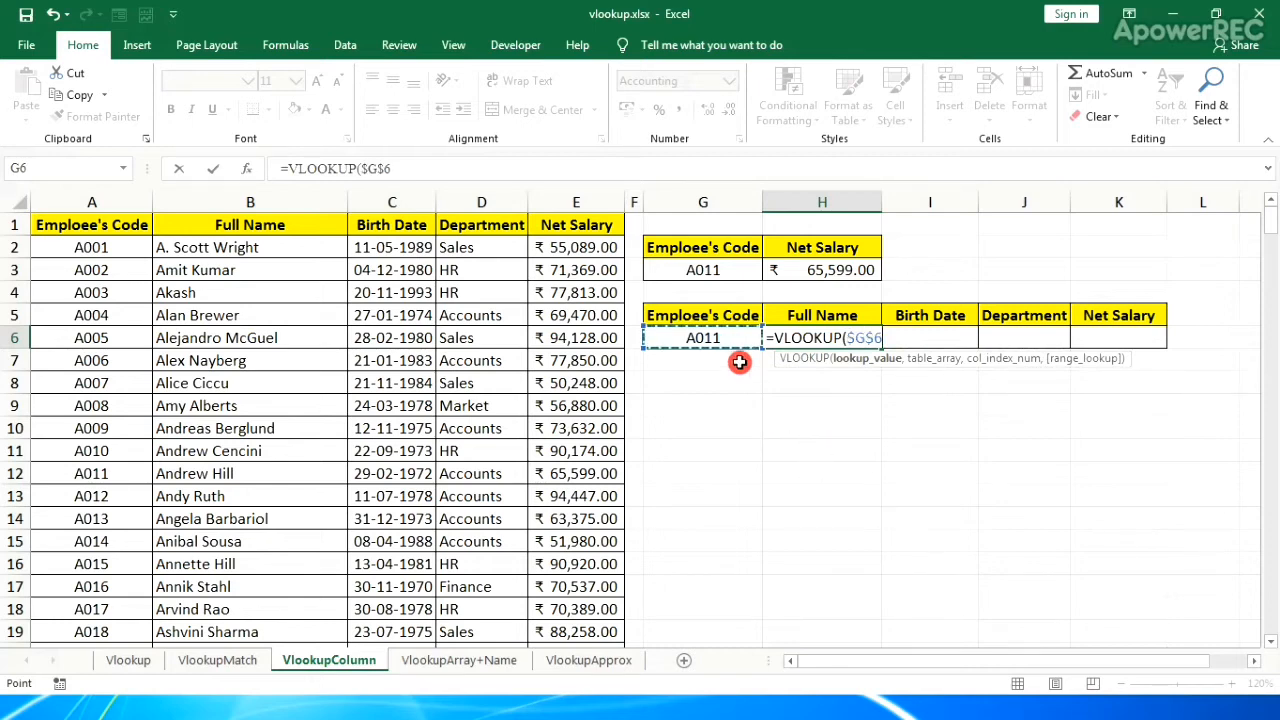
pyautogui.write(',')
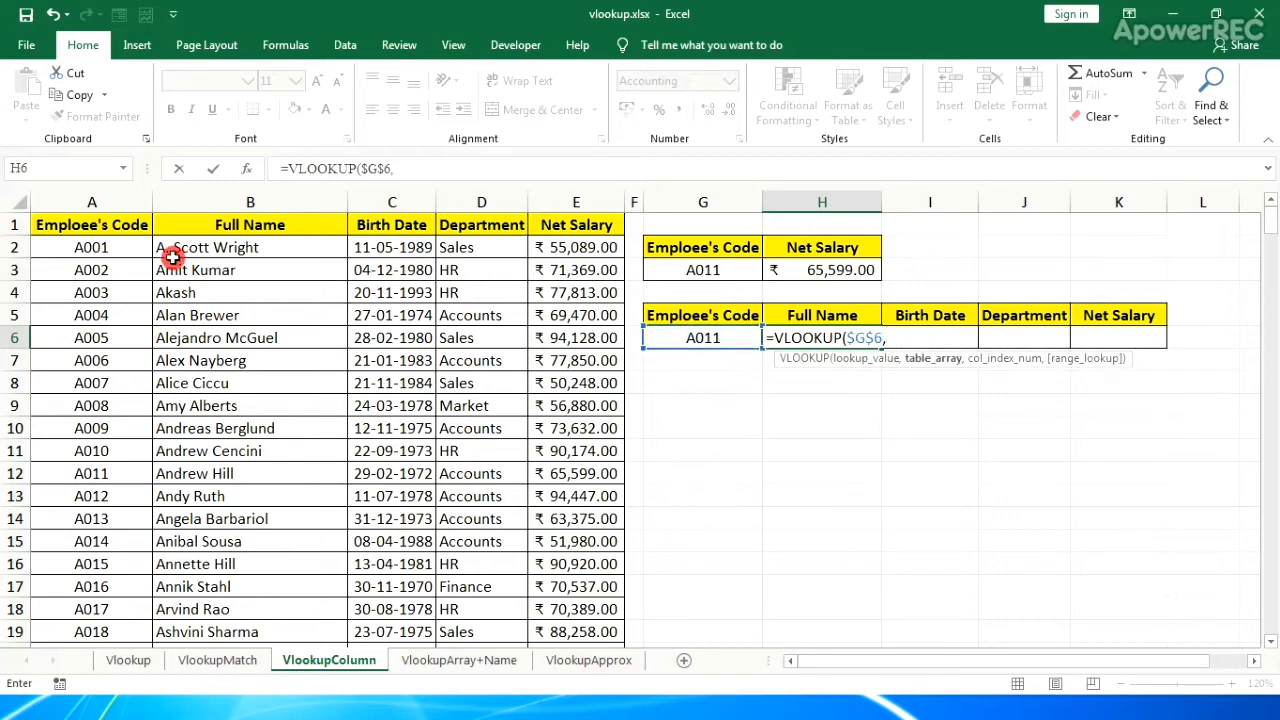
# Set the table array of the H6 VLOOKUP to the absolute range $A$2:$E$297
pyautogui.click(133, 250)
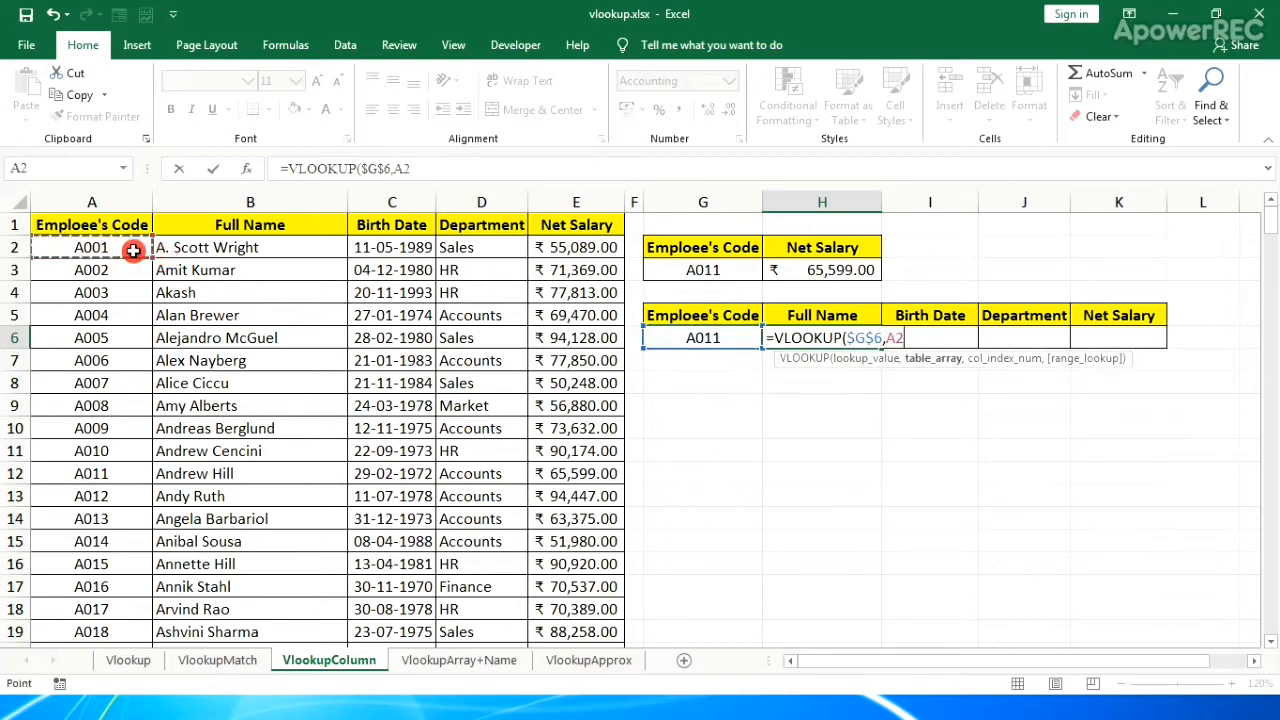
pyautogui.hotkey('ctrl', 'shift', 'Right')
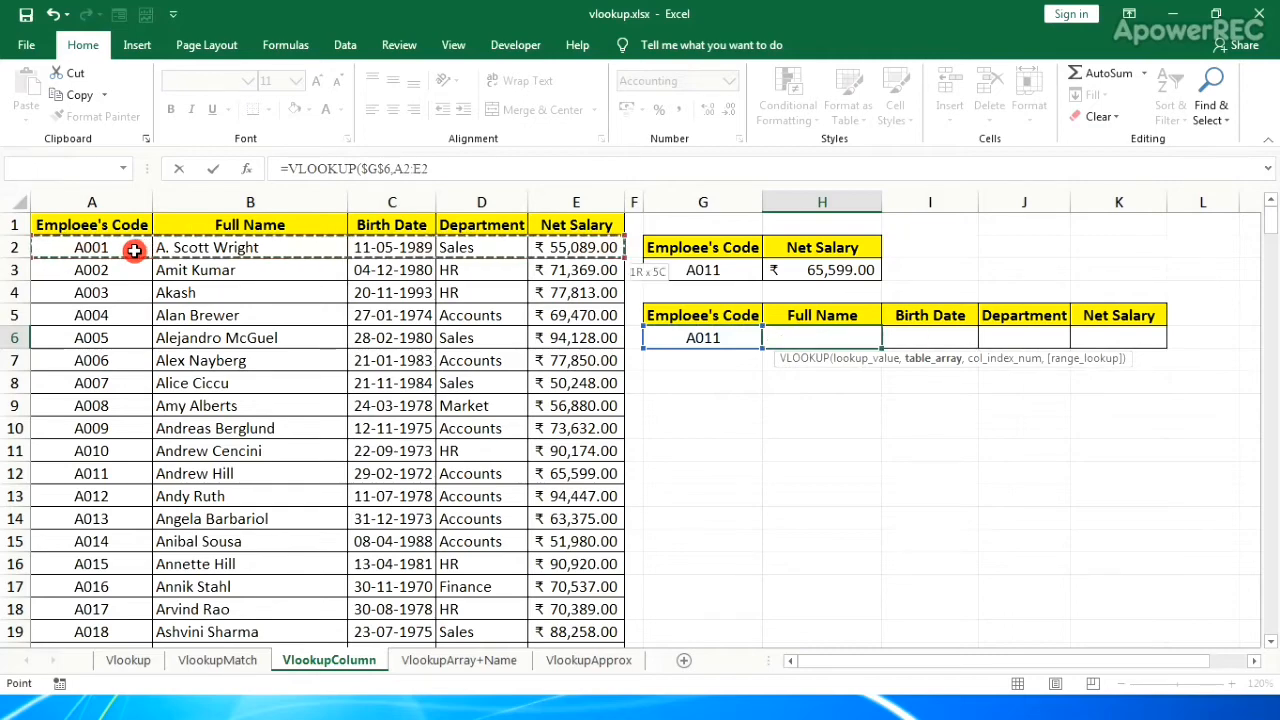
pyautogui.hotkey('ctrl', 'shift', 'Down')
pyautogui.press('F4')
pyautogui.write(',')
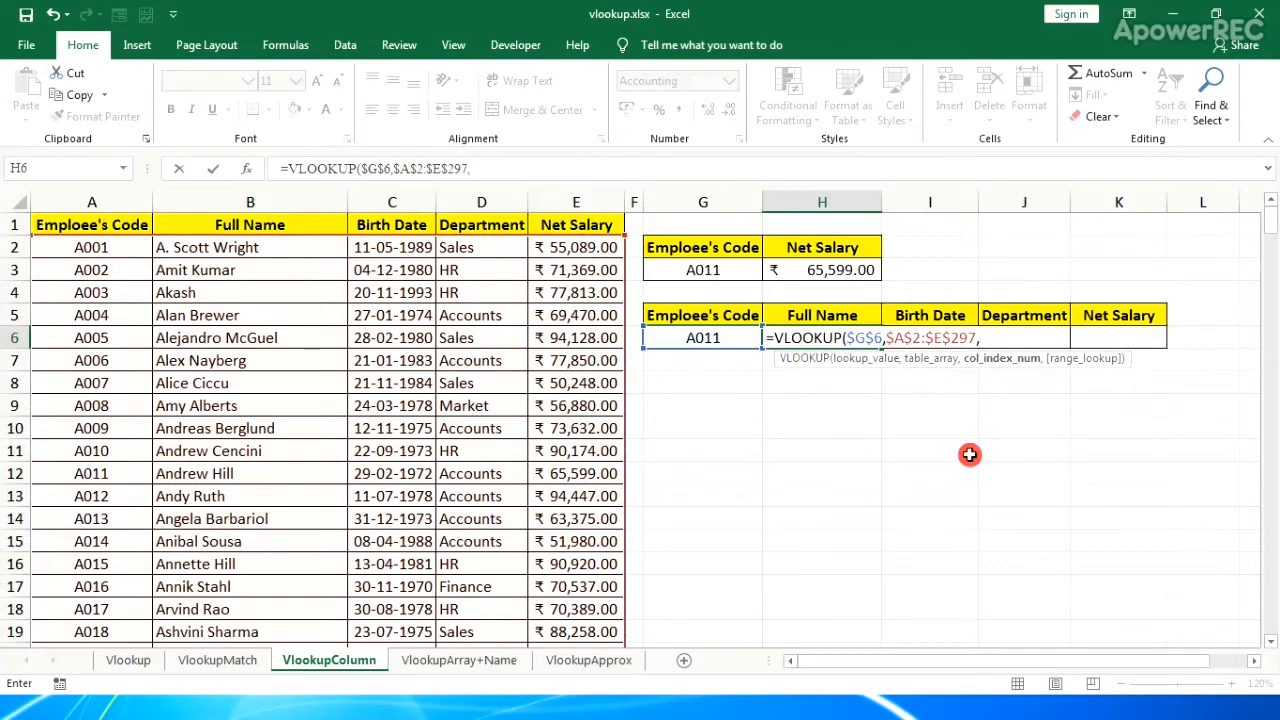
# Complete the H6 VLOOKUP with COLUMN(B1) as the column index number and 0 for an exact match
pyautogui.write('colu')
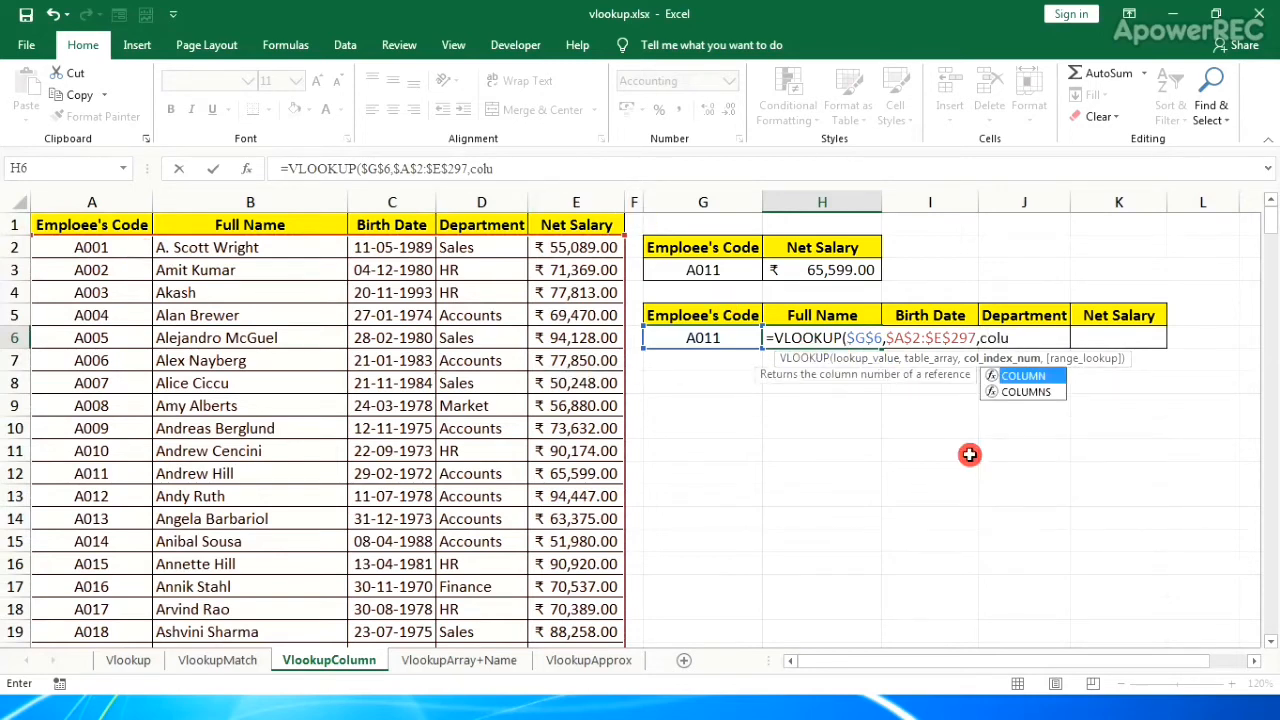
pyautogui.press('Tab')
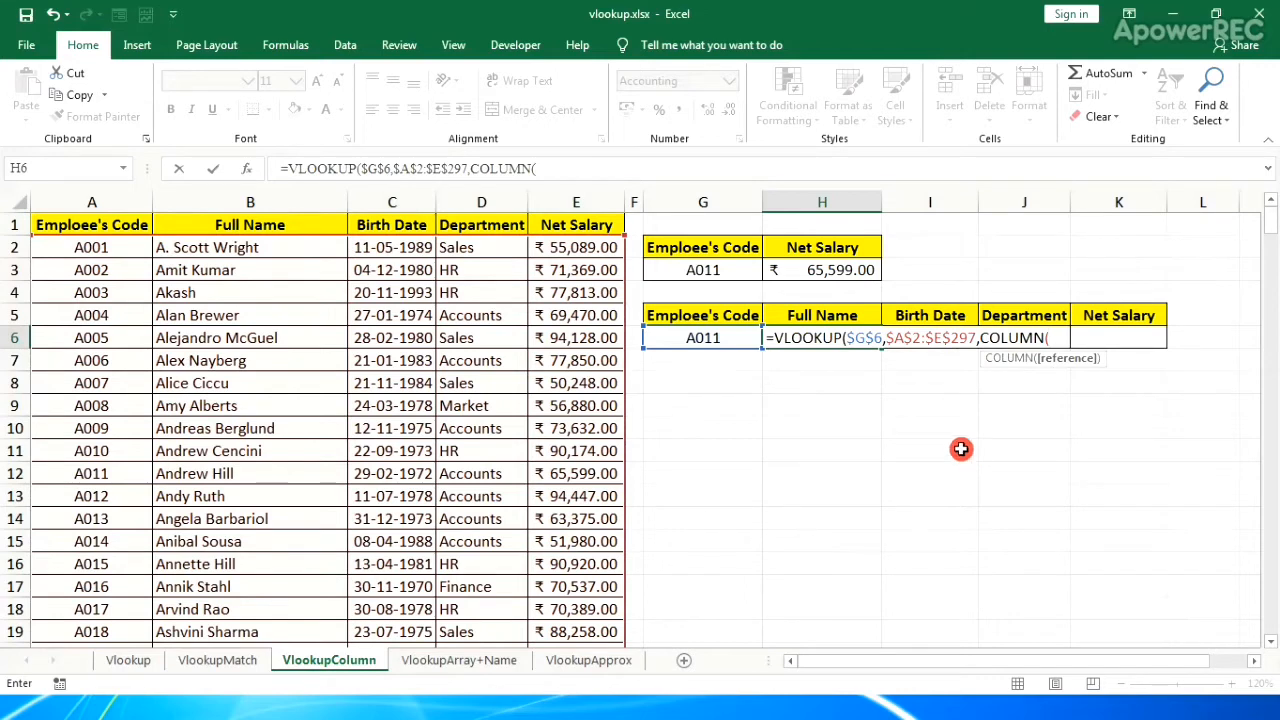
pyautogui.click(322, 237)
pyautogui.write(')')
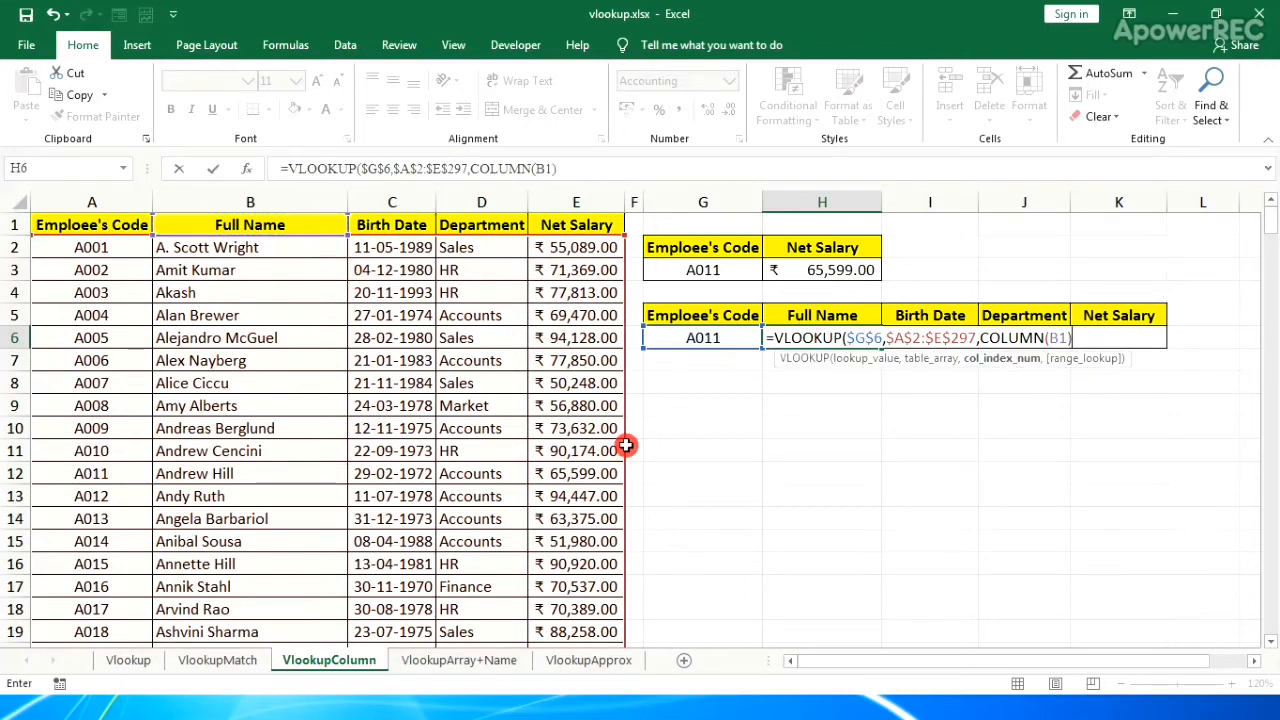
pyautogui.write(',')
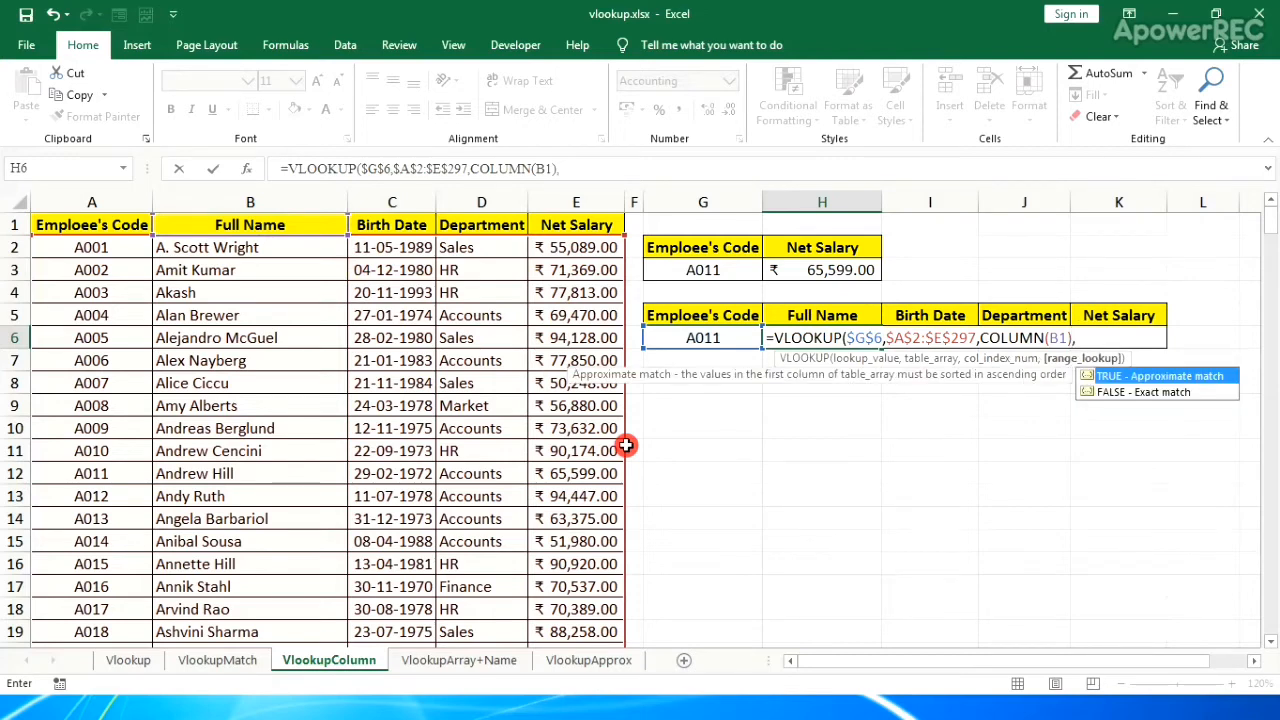
pyautogui.write('0)')
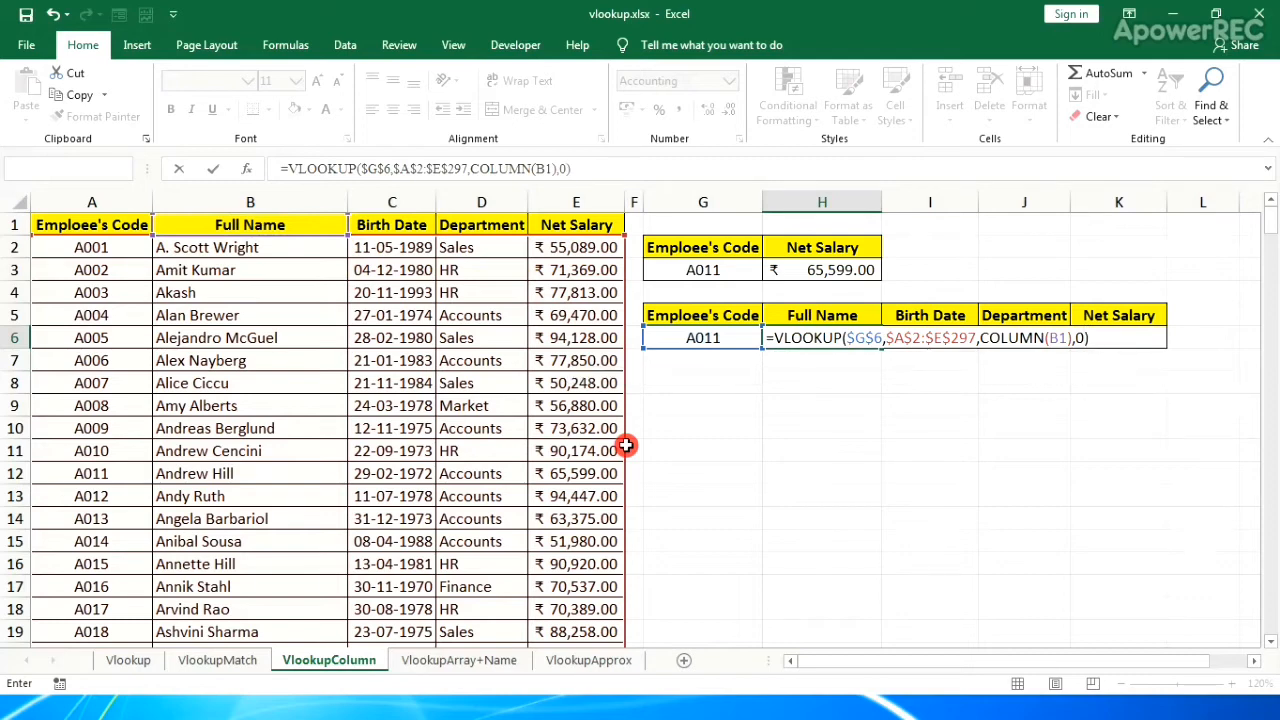
pyautogui.press('Return')
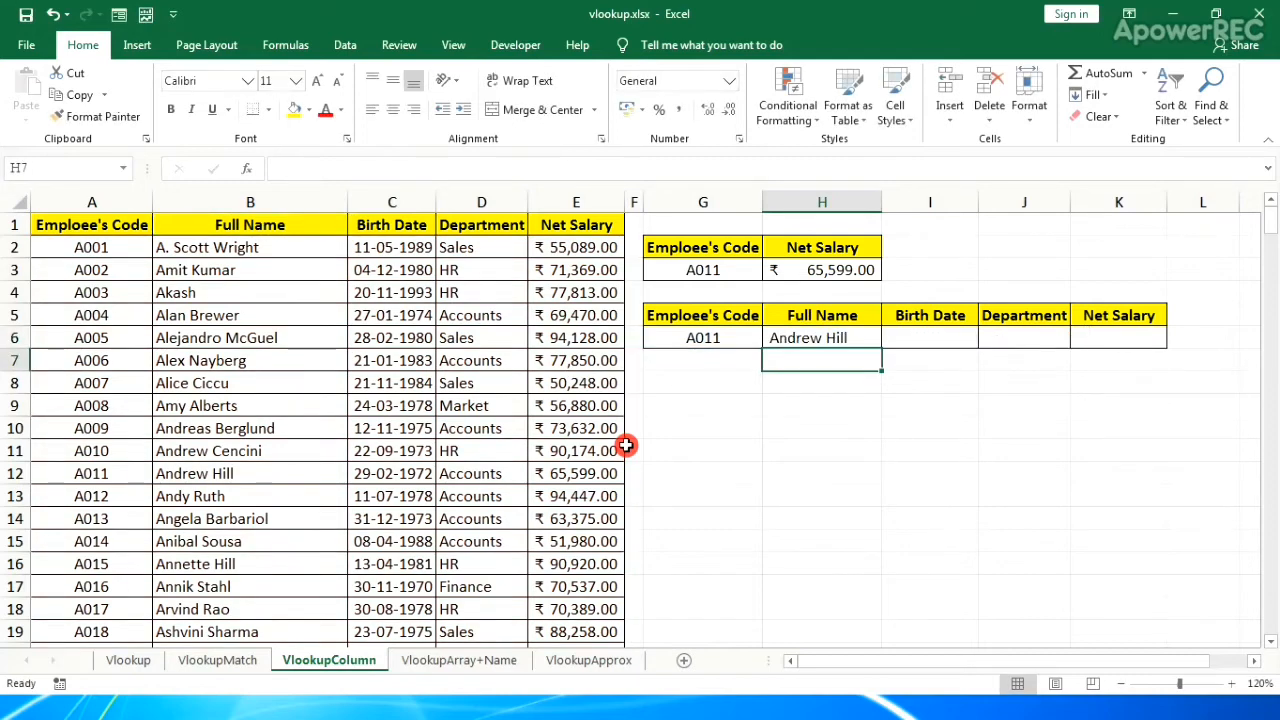
# Fill the H6 formula across to K6 and format the Birth Date result in I6 as a day-month-year date
pyautogui.click(807, 342)
pyautogui.moveTo(879, 345); pyautogui.dragTo(1117, 382)
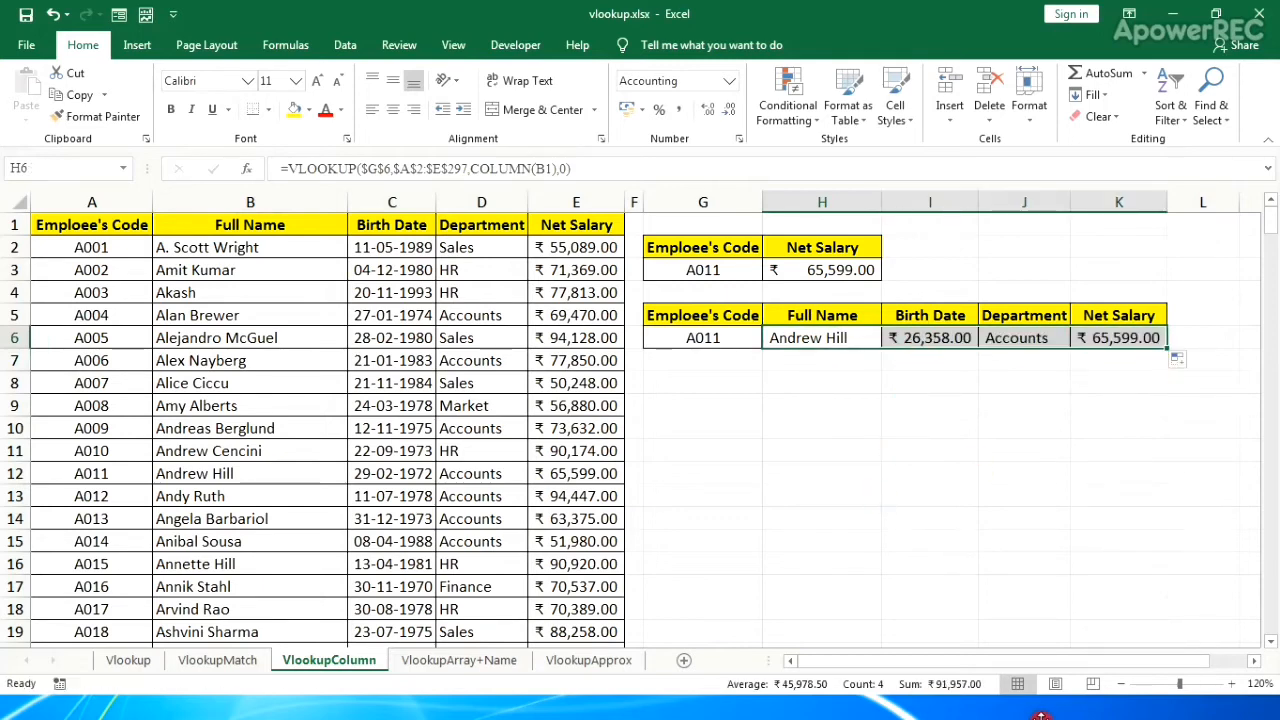
pyautogui.click(931, 334)
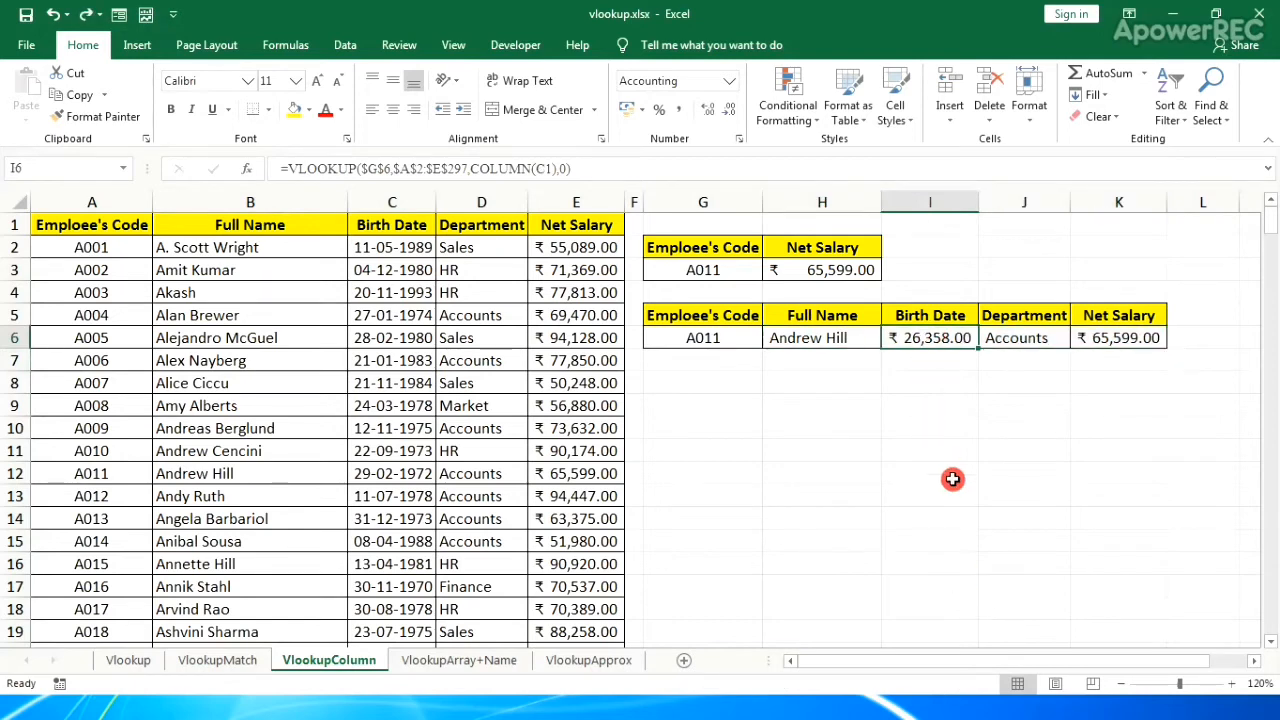
pyautogui.hotkey('ctrl', 'shift', '3')
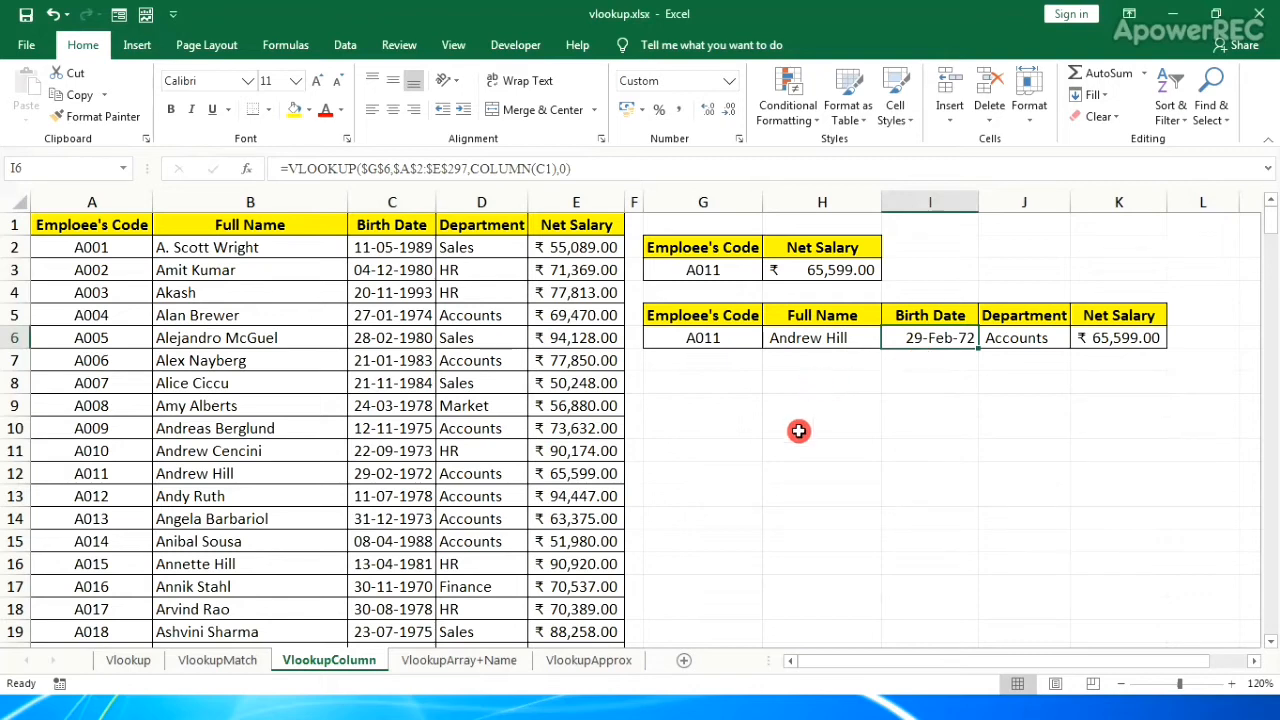
# Switch to the VlookupArray+Name sheet
pyautogui.click(458, 664)
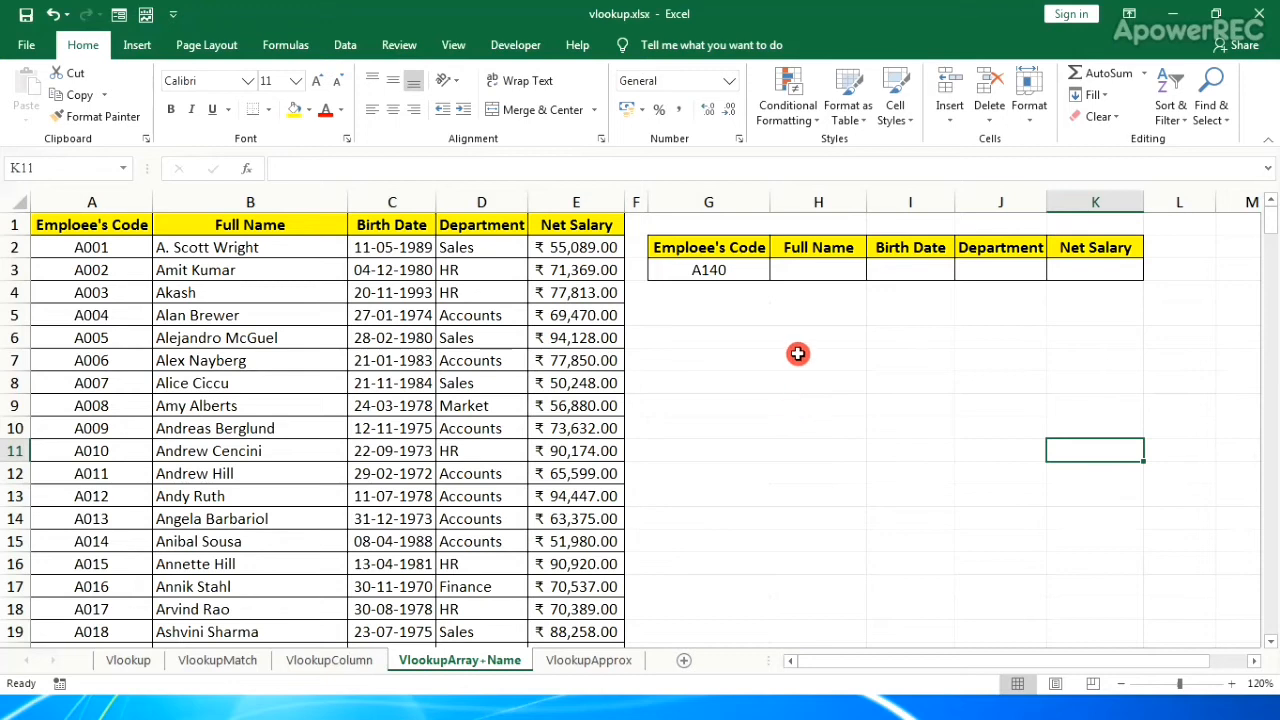
pyautogui.click(816, 272)
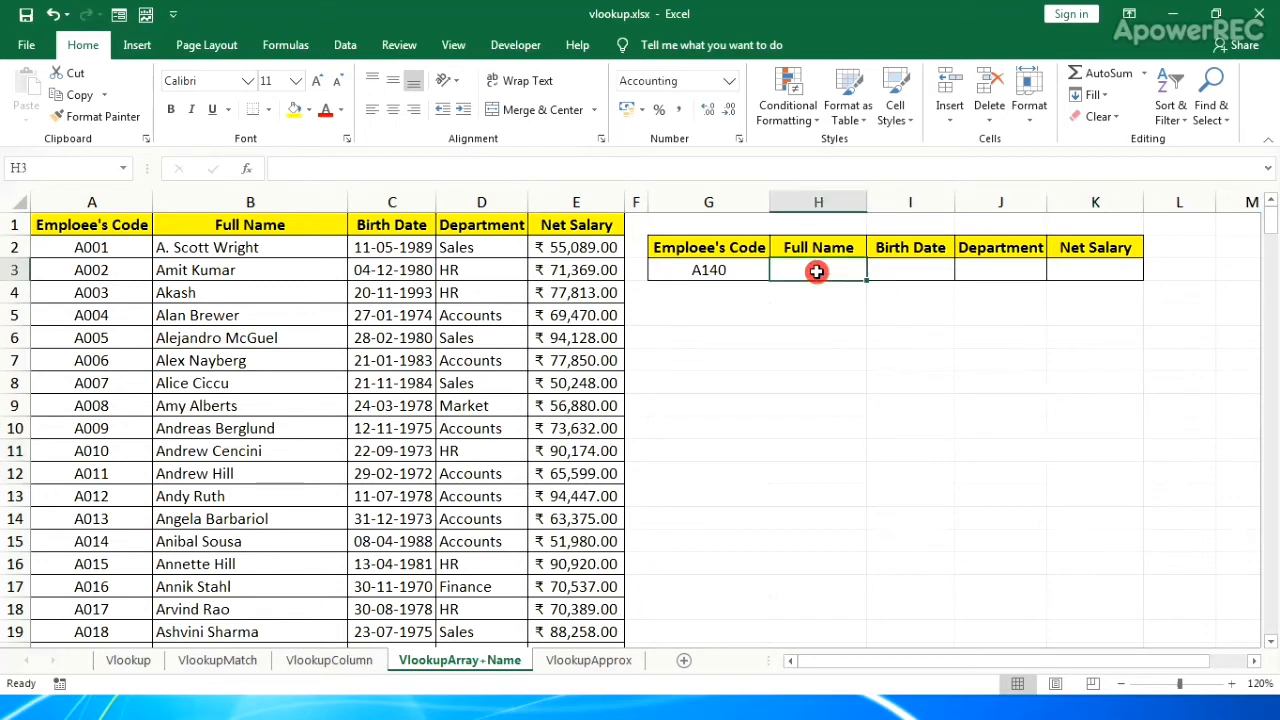
pyautogui.moveTo(816, 272); pyautogui.dragTo(1075, 280)
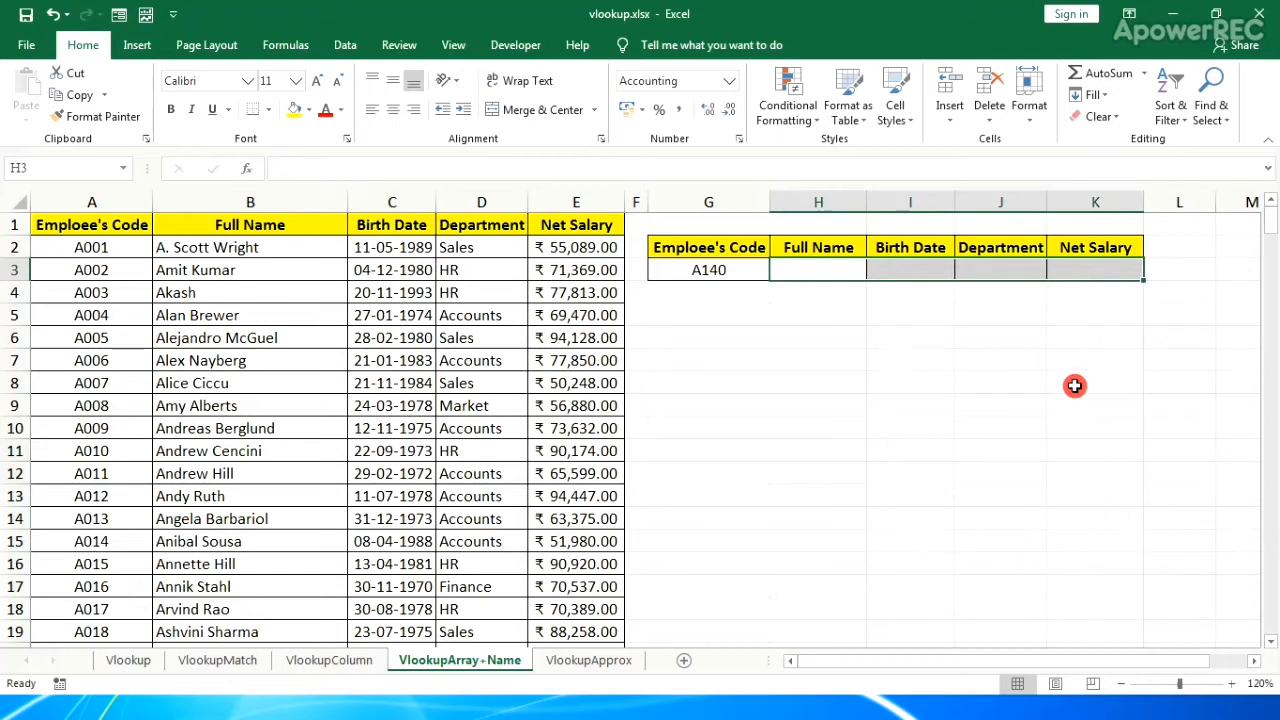
pyautogui.write('=v')
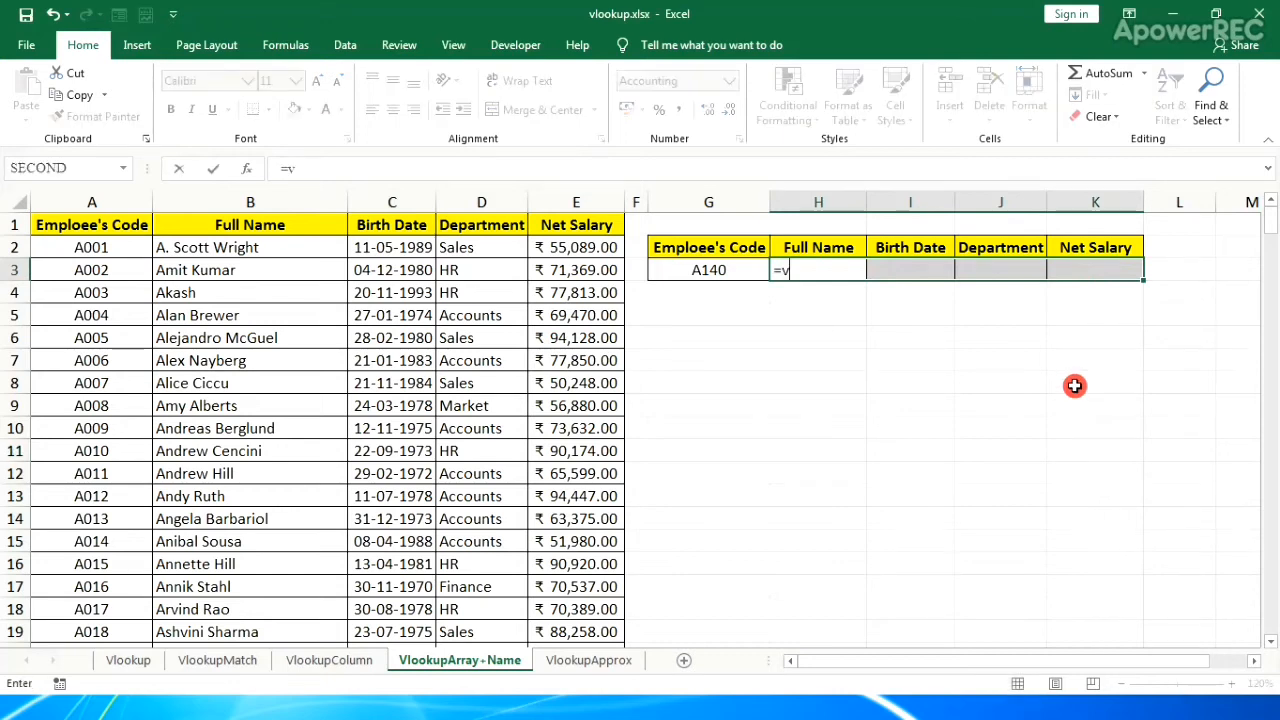
pyautogui.write('l')
pyautogui.press('Tab')
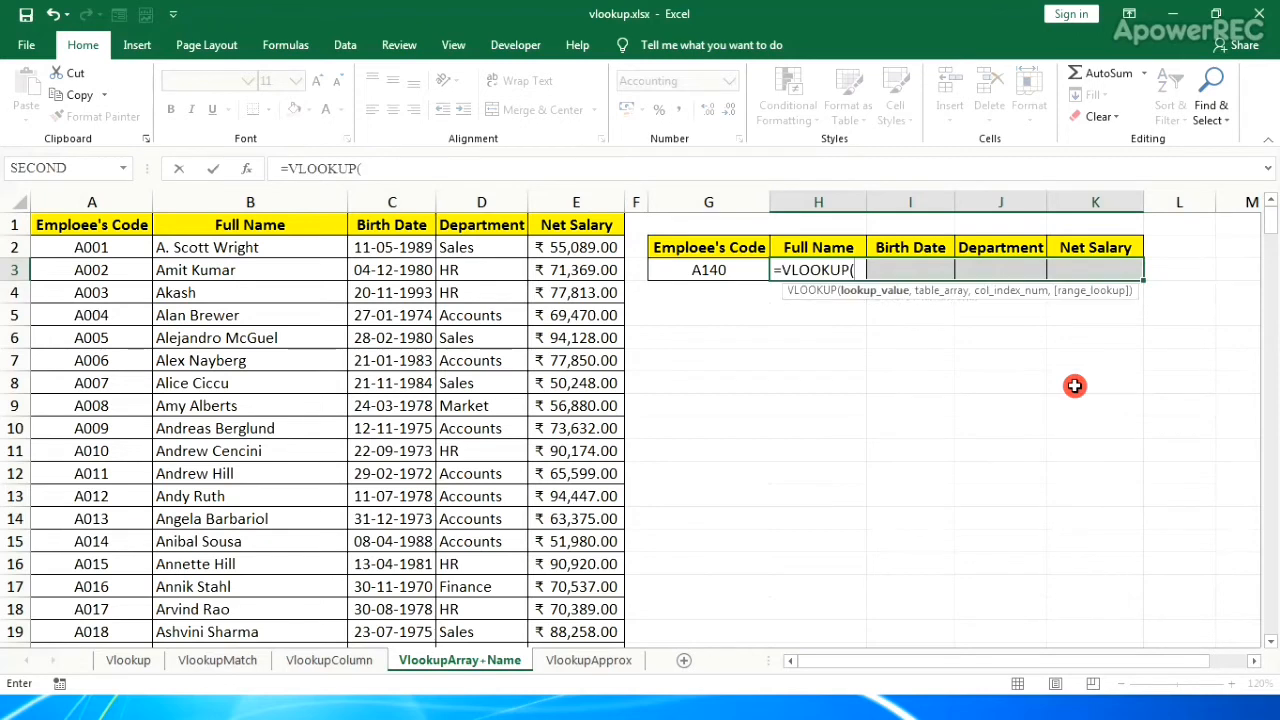
pyautogui.click(704, 272)
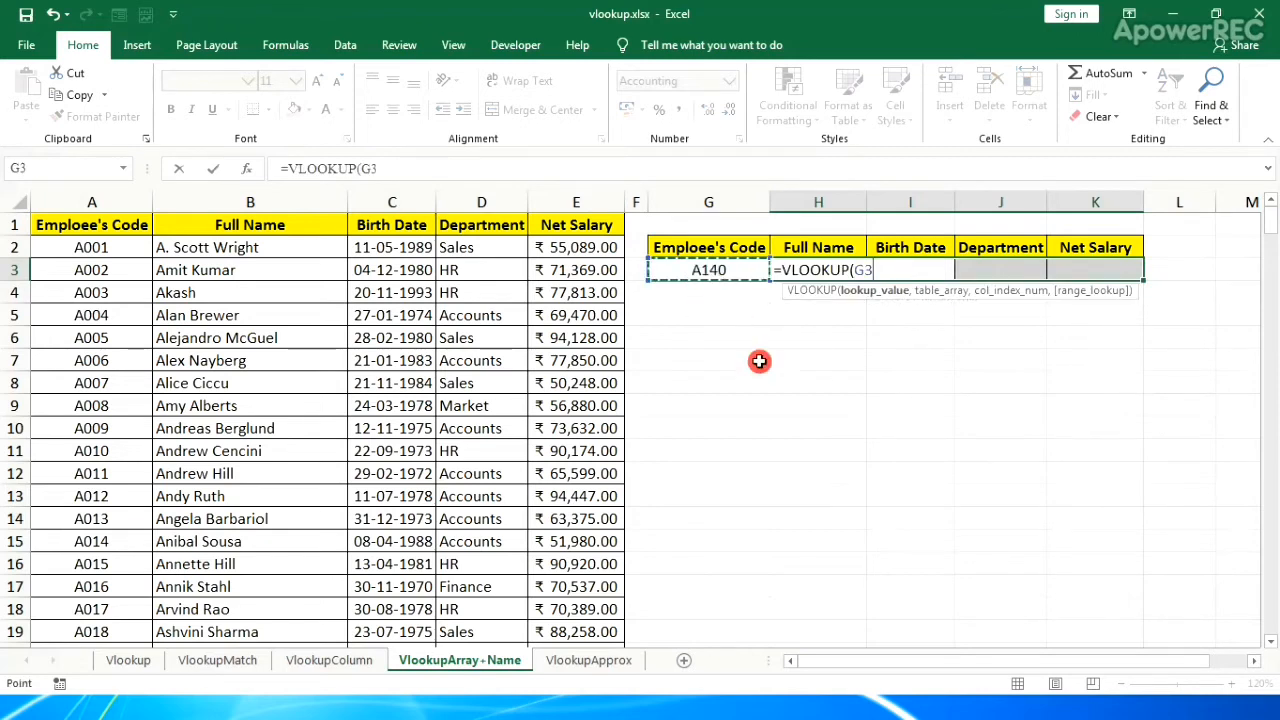
pyautogui.write(',')
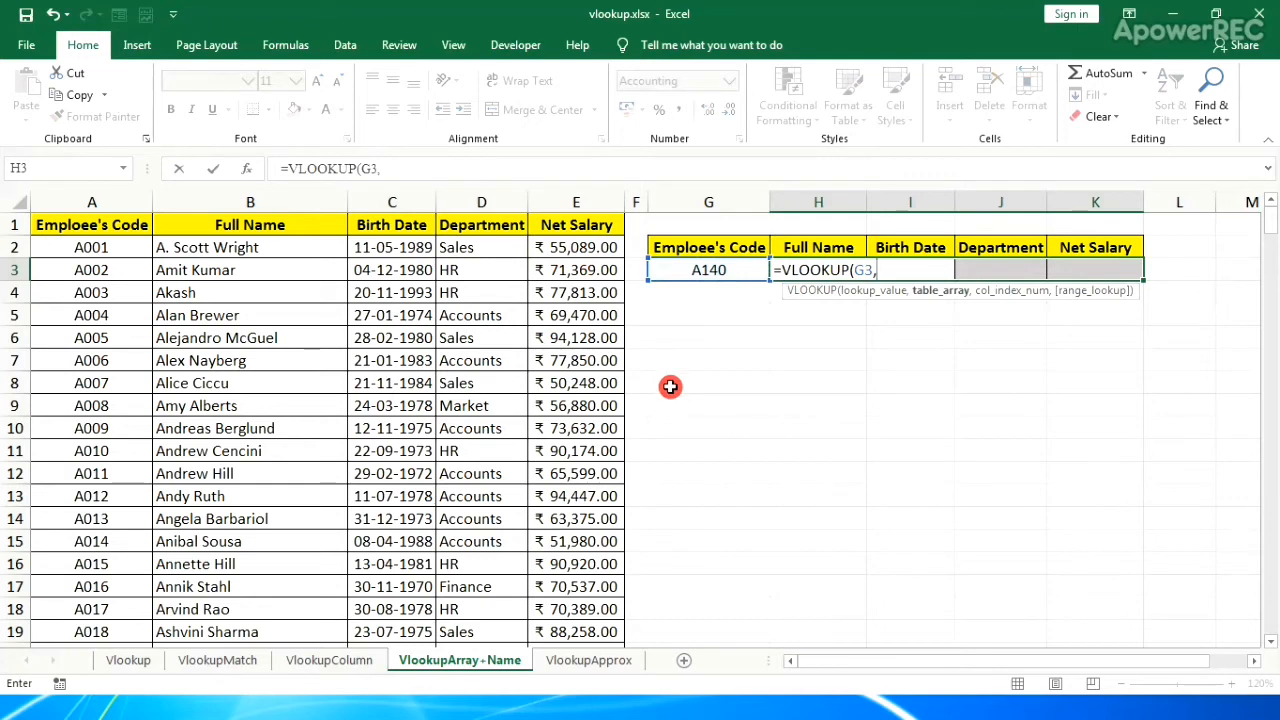
pyautogui.press('BackSpace')
pyautogui.press('BackSpace')
pyautogui.press('BackSpace')
pyautogui.press('BackSpace')
pyautogui.press('BackSpace')
pyautogui.press('BackSpace')
pyautogui.press('BackSpace')
pyautogui.press('BackSpace')
pyautogui.press('BackSpace')
pyautogui.press('BackSpace')
pyautogui.press('BackSpace')
pyautogui.press('BackSpace')
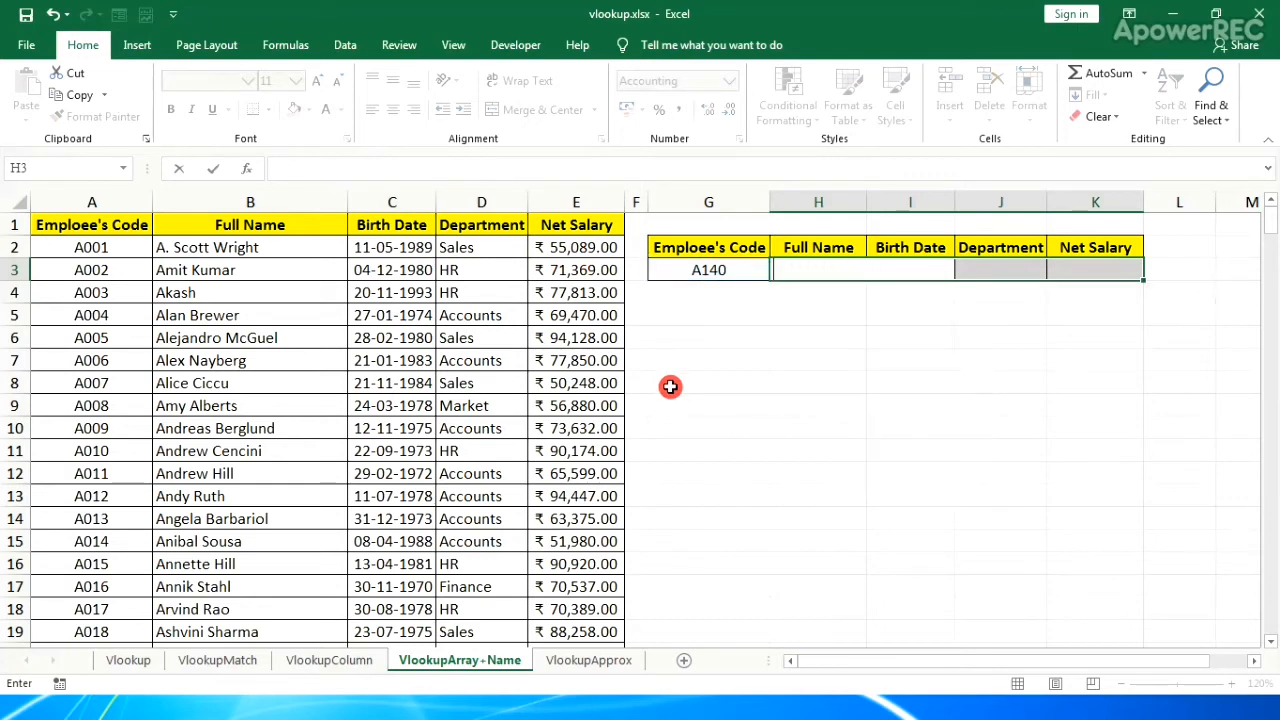
pyautogui.press('Return')
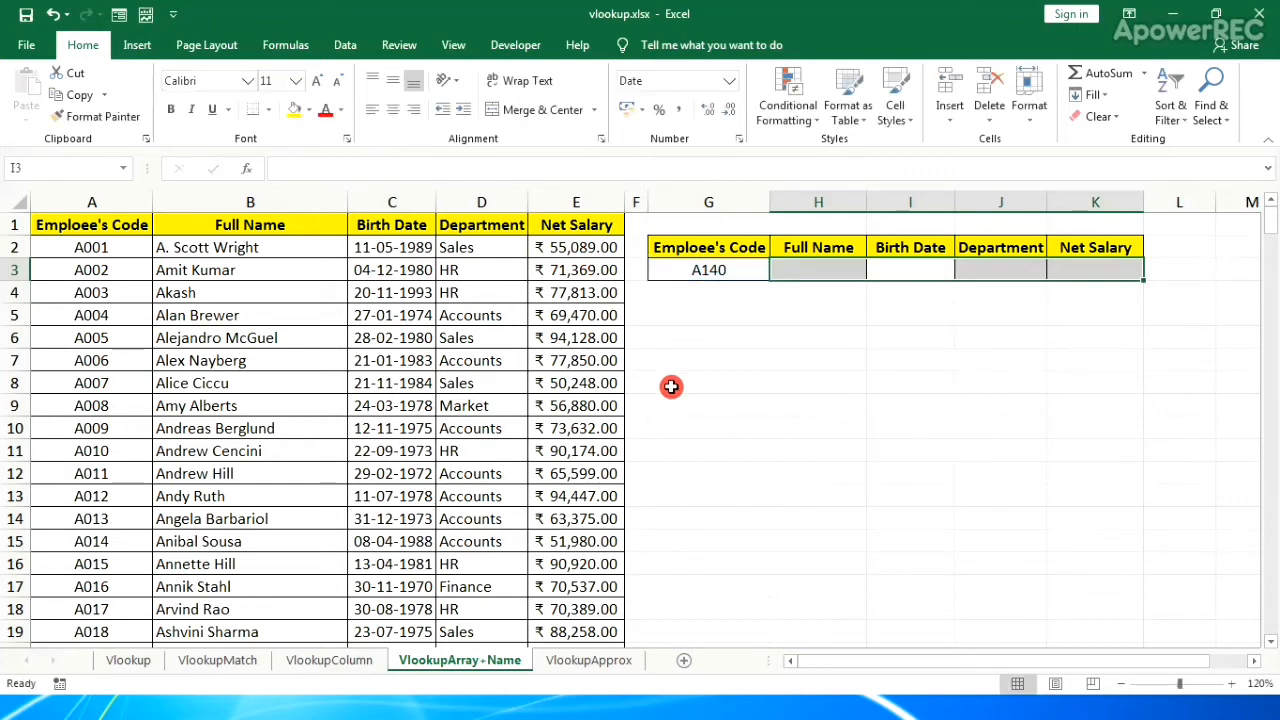
# Define the name Salary for the whole employee table, headers included, covering A1:E297
pyautogui.click(138, 252)
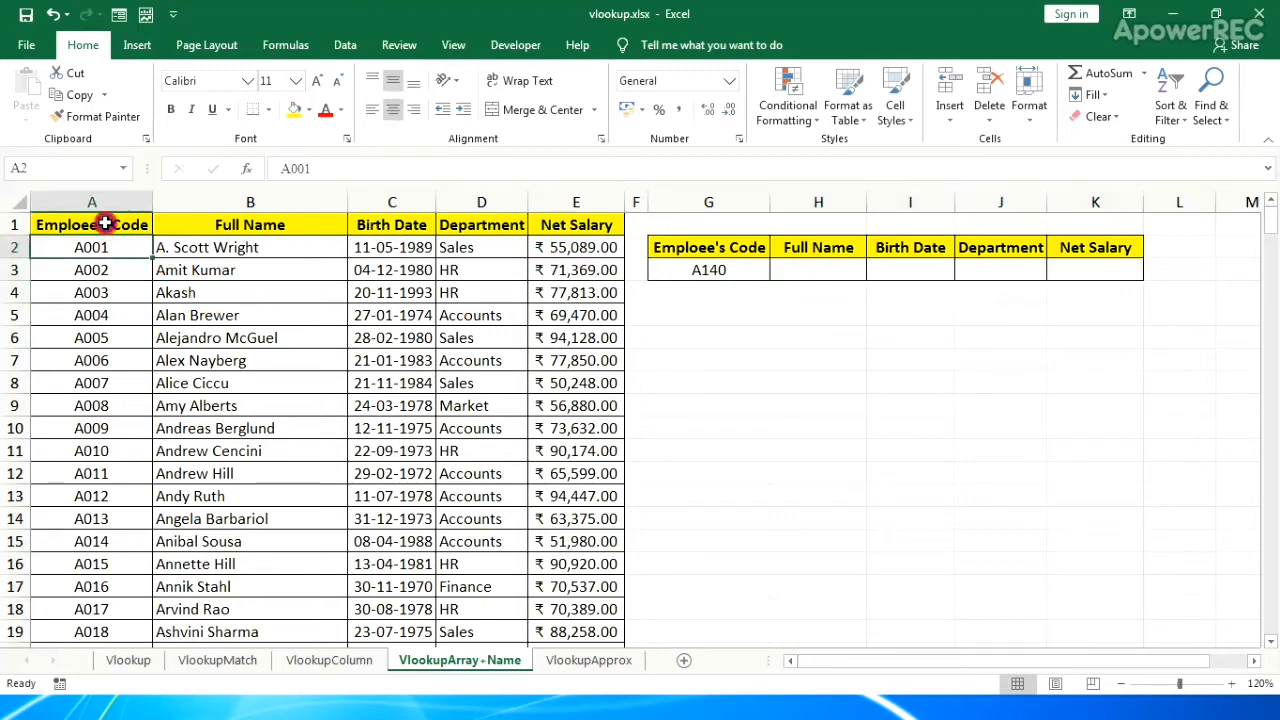
pyautogui.click(105, 228)
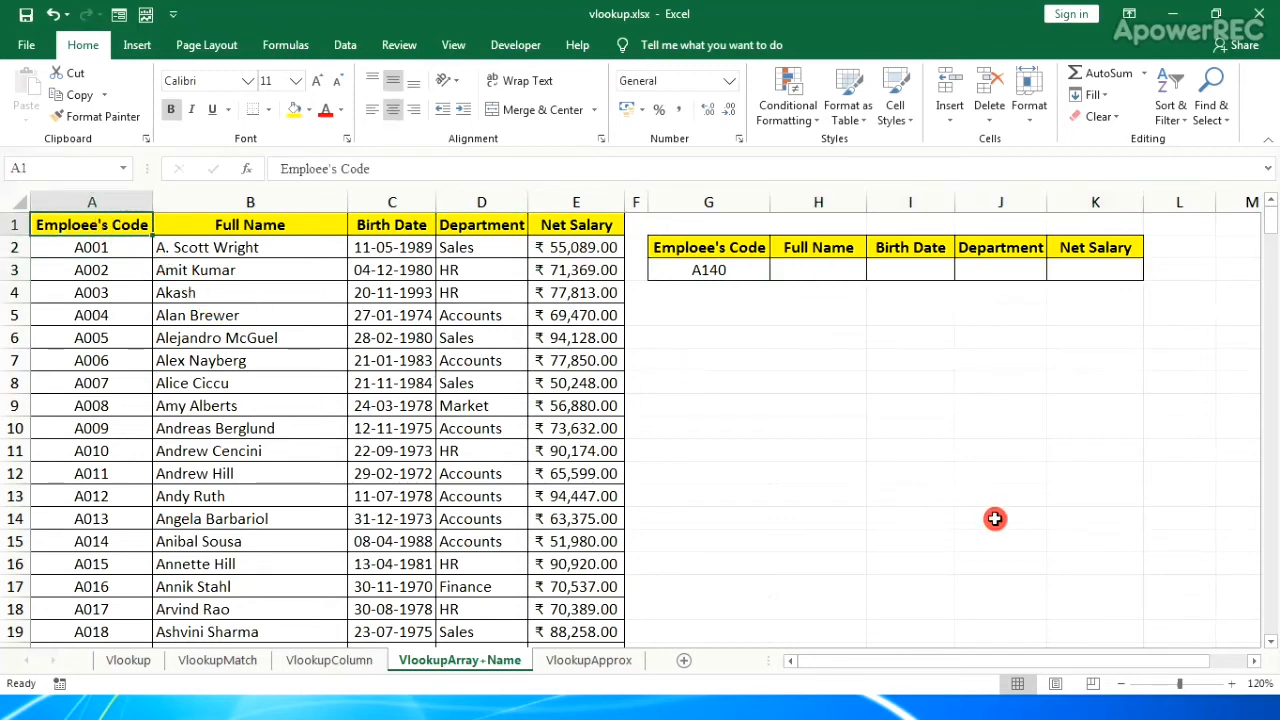
pyautogui.hotkey('ctrl', 'shift', 'Right')
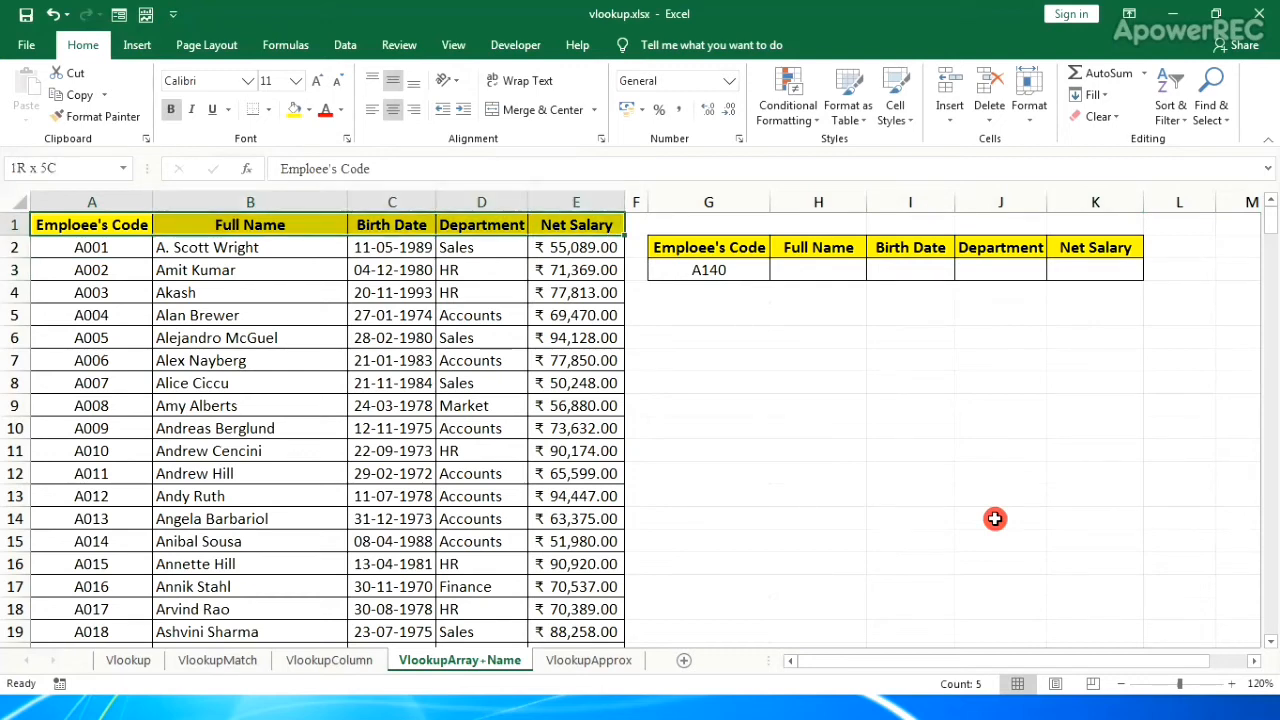
pyautogui.hotkey('ctrl', 'shift', 'Down')
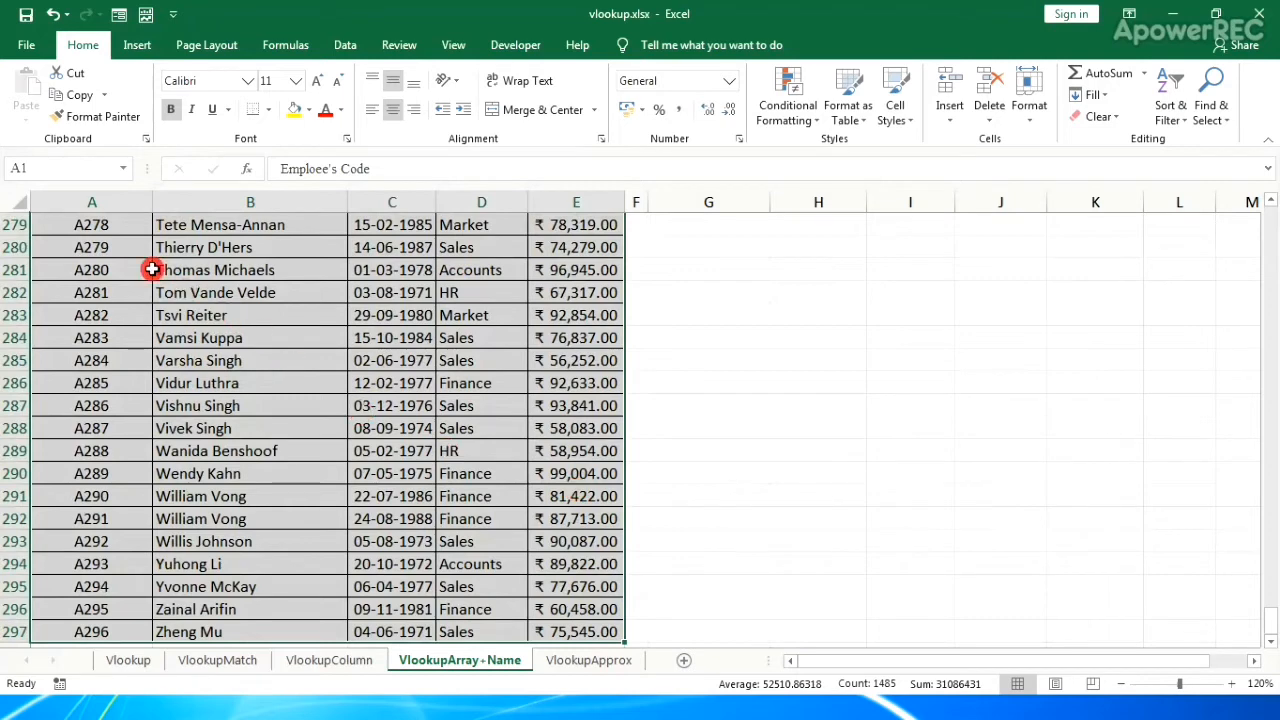
pyautogui.click(50, 168)
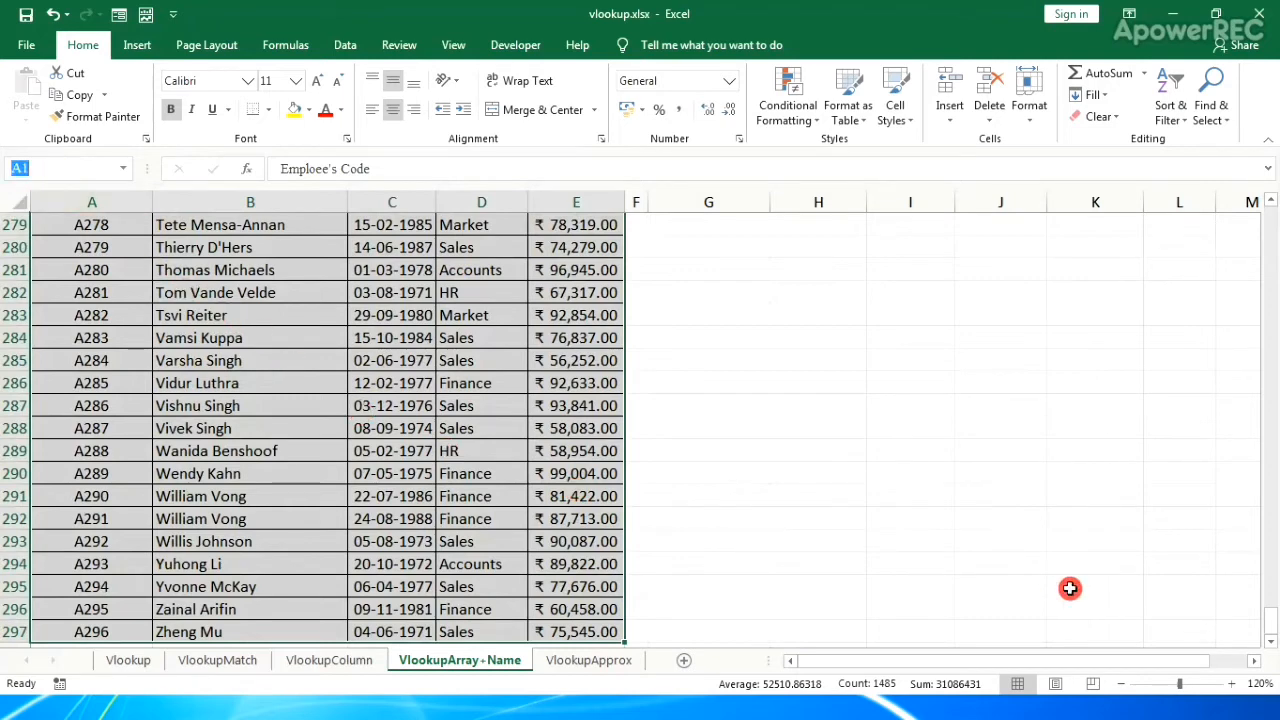
pyautogui.write('Salary')
pyautogui.press('Return')
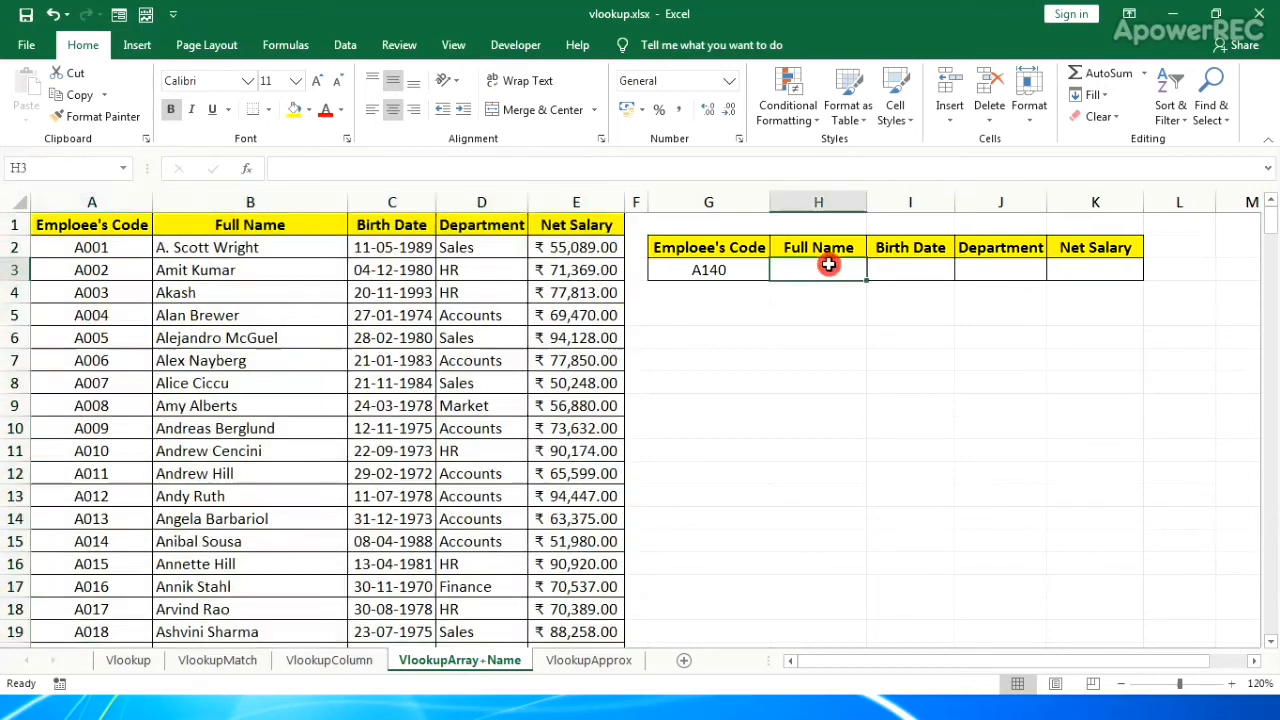
# Start a VLOOKUP formula across the selected cells H3:K3 with G3 as the lookup value
pyautogui.click(828, 268)
pyautogui.moveTo(828, 265); pyautogui.dragTo(1108, 268)
pyautogui.write('=')
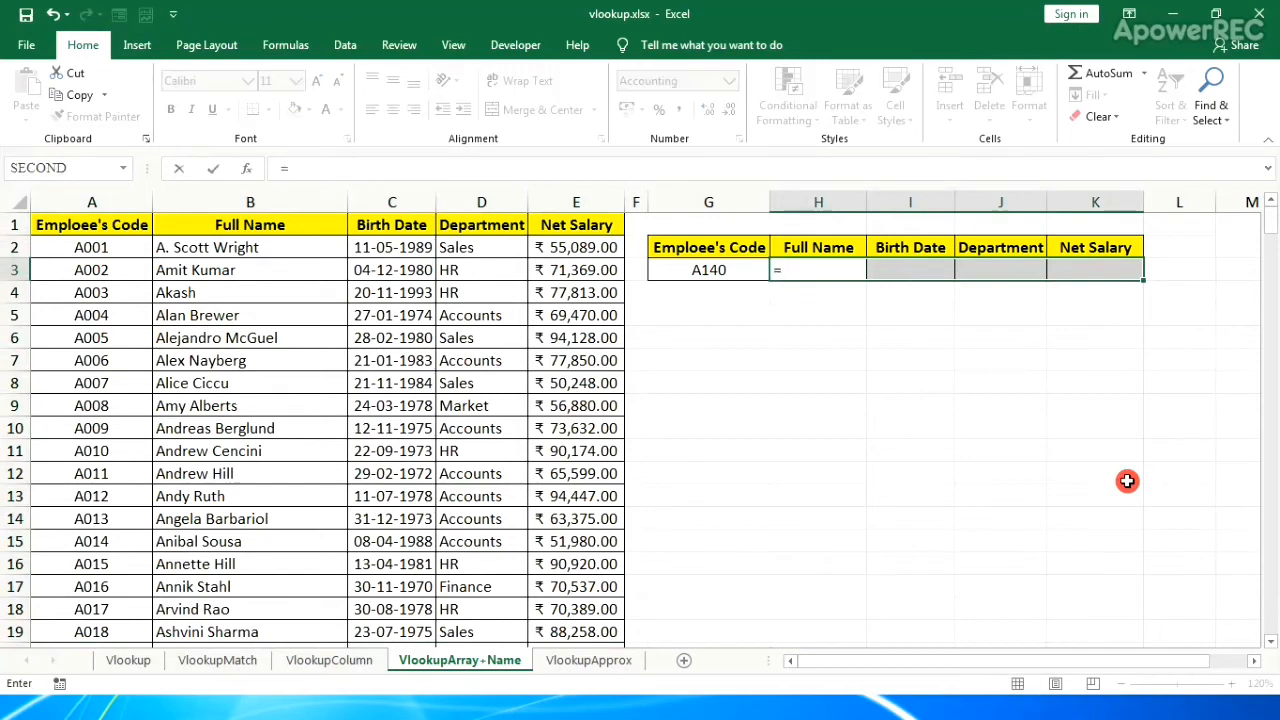
pyautogui.write('vl')
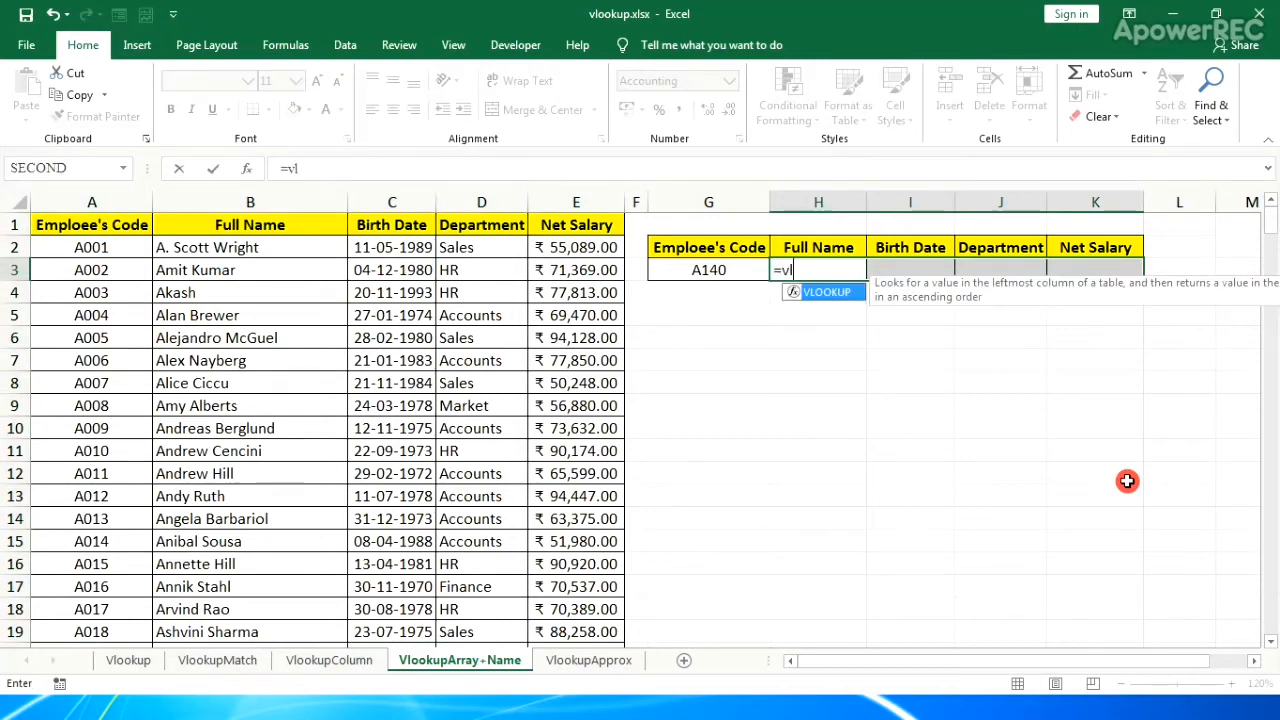
pyautogui.press('Tab')
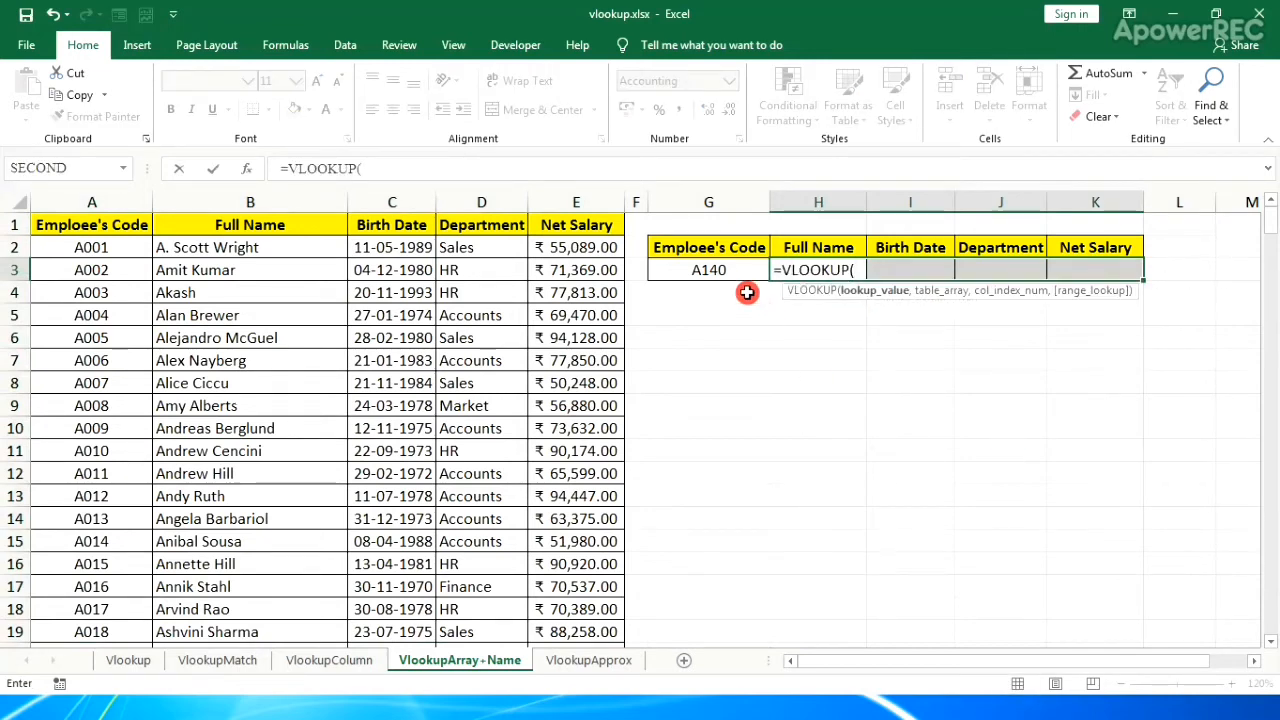
pyautogui.click(747, 275)
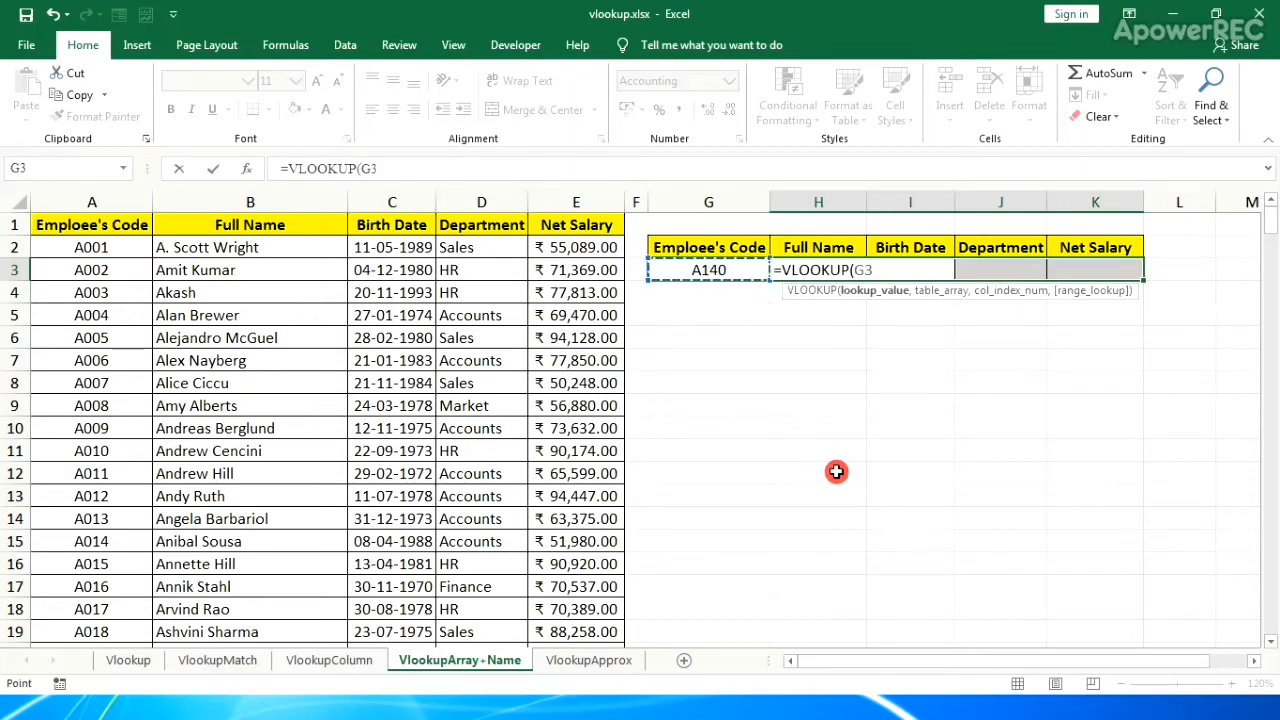
pyautogui.write(',')
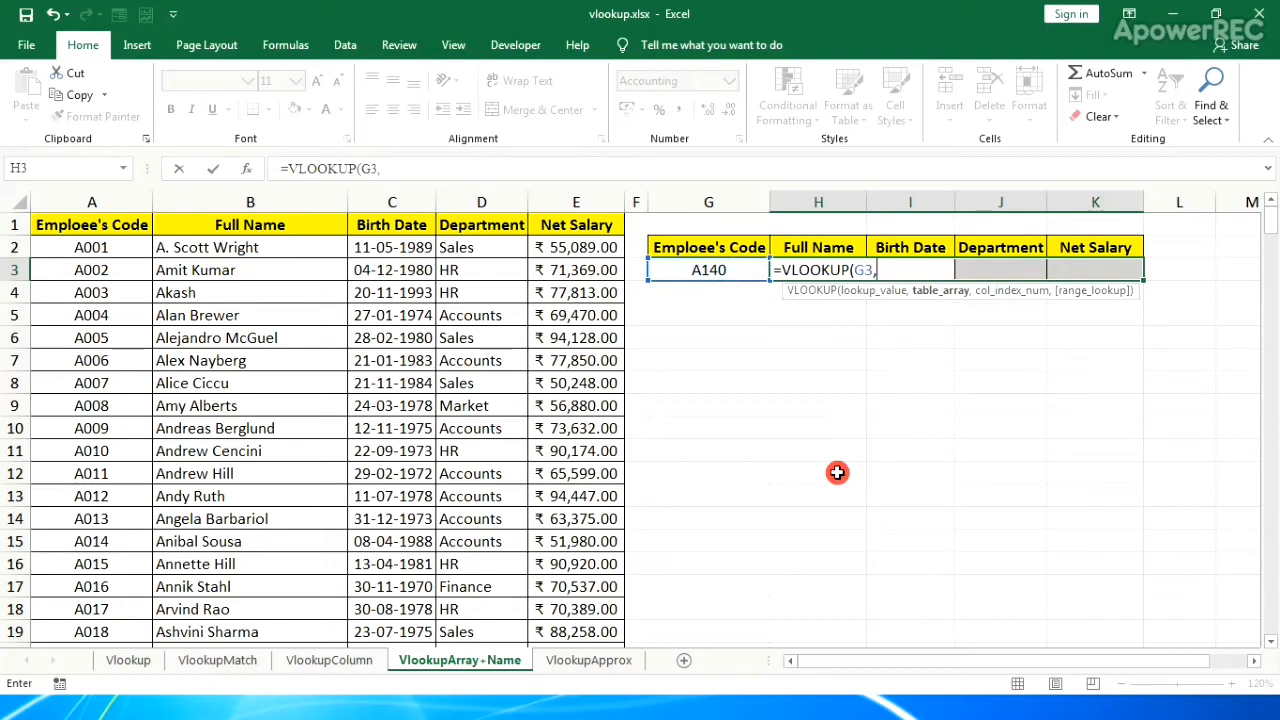
# Set the VLOOKUP's table array to the named range Salary and its column index to the array constant {2,3,4,5}
pyautogui.write('sa')
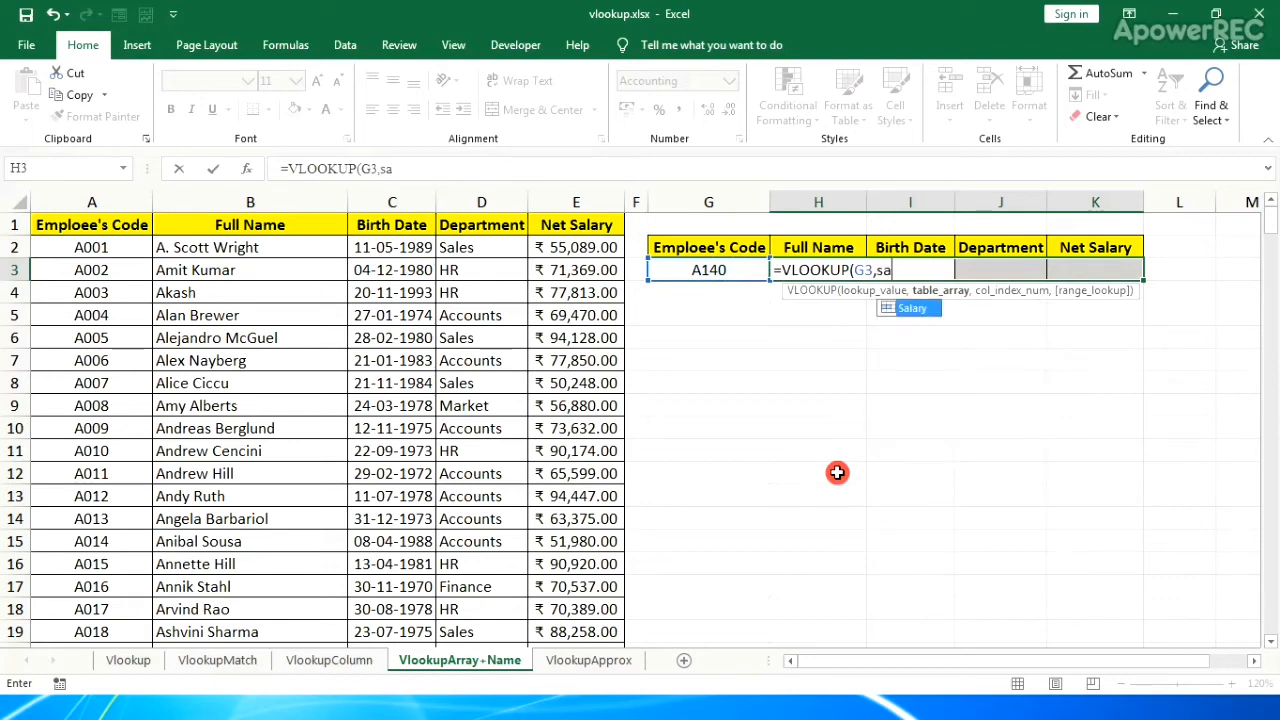
pyautogui.press('Tab')
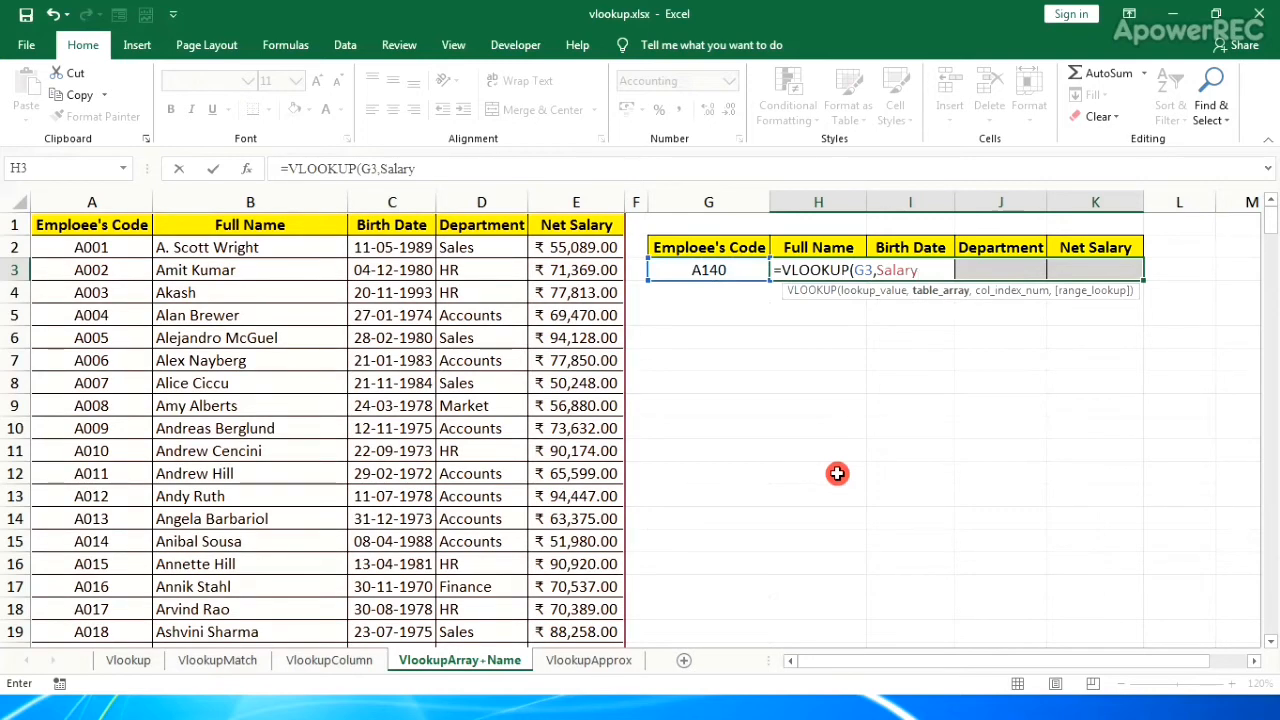
pyautogui.write(',')
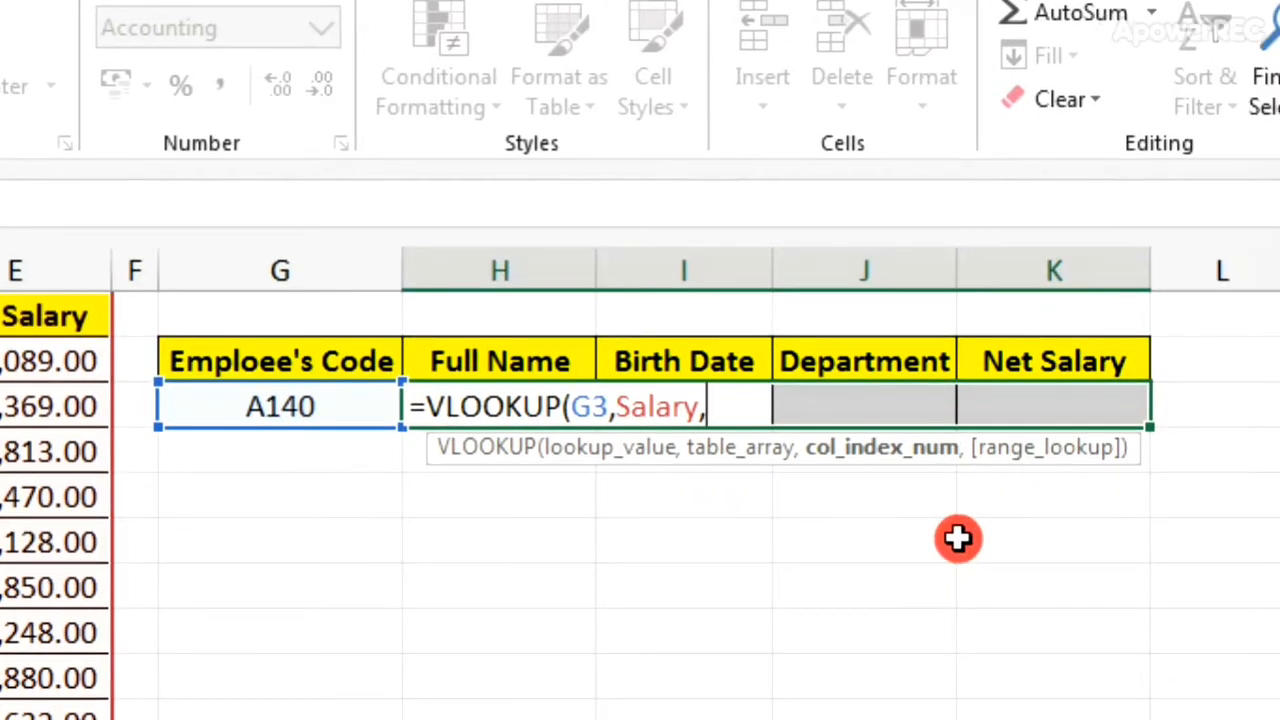
pyautogui.write('{')
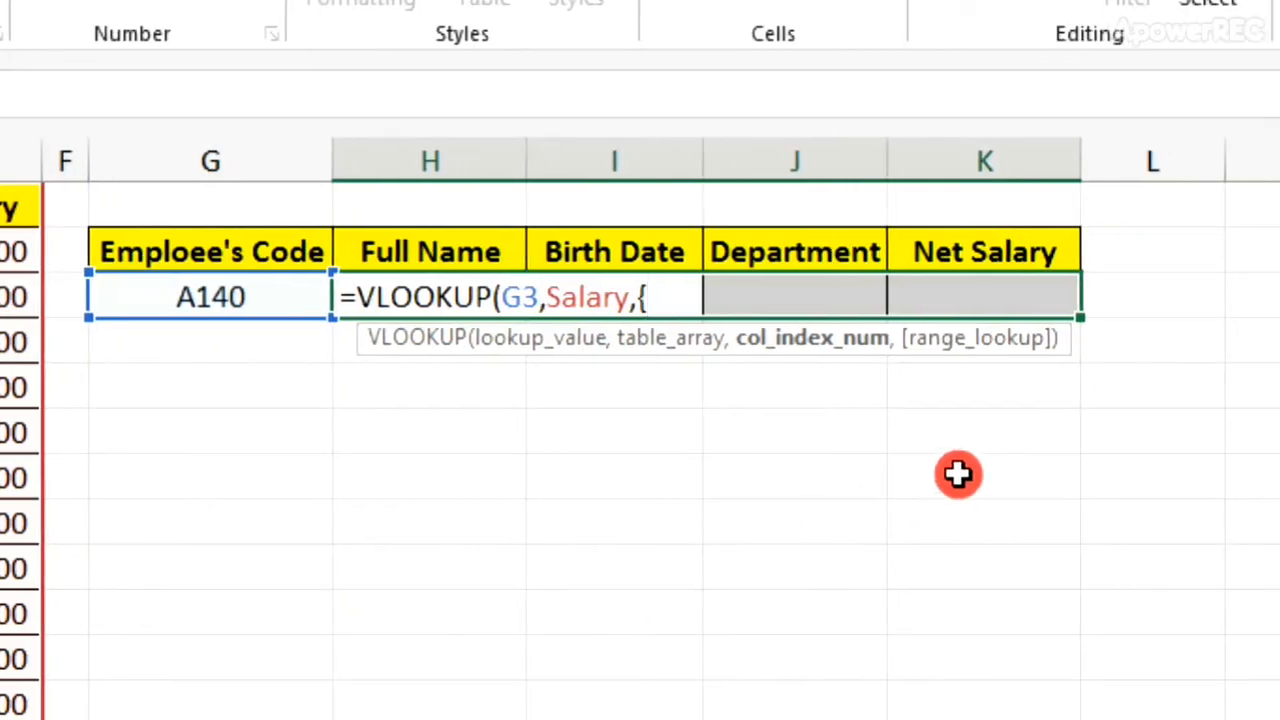
pyautogui.write('2,3,4')
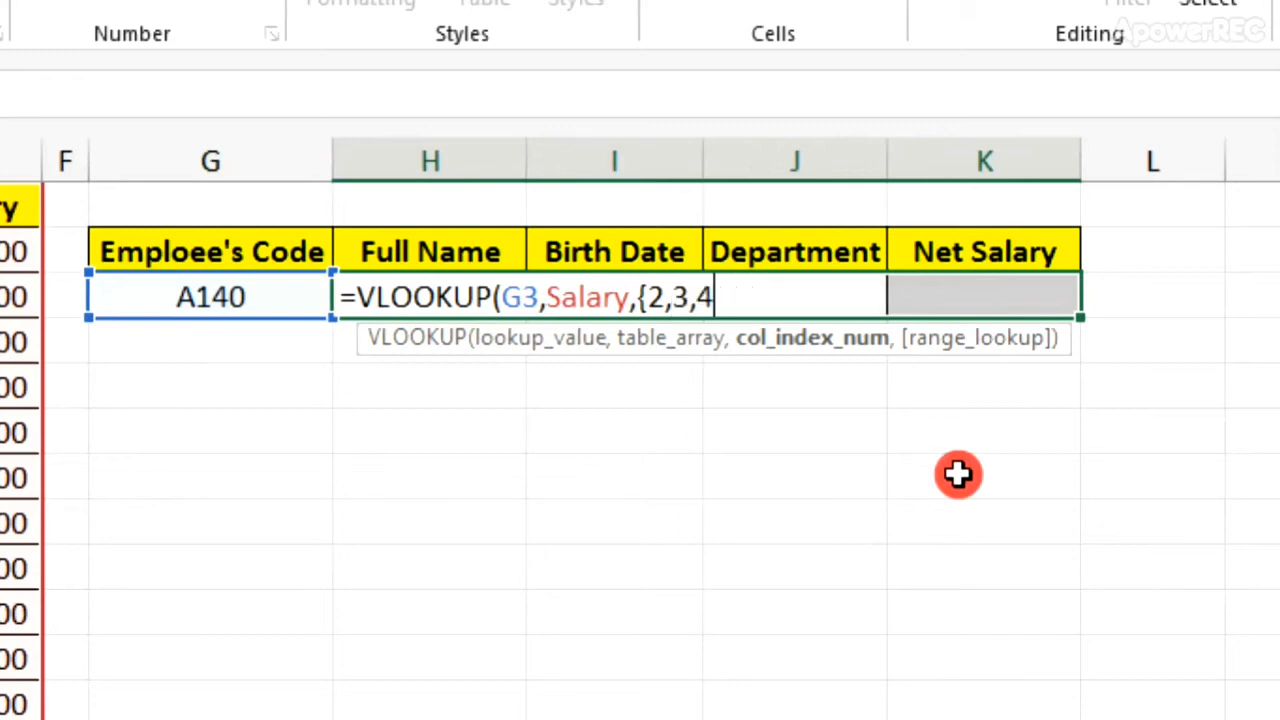
pyautogui.write(',5},')
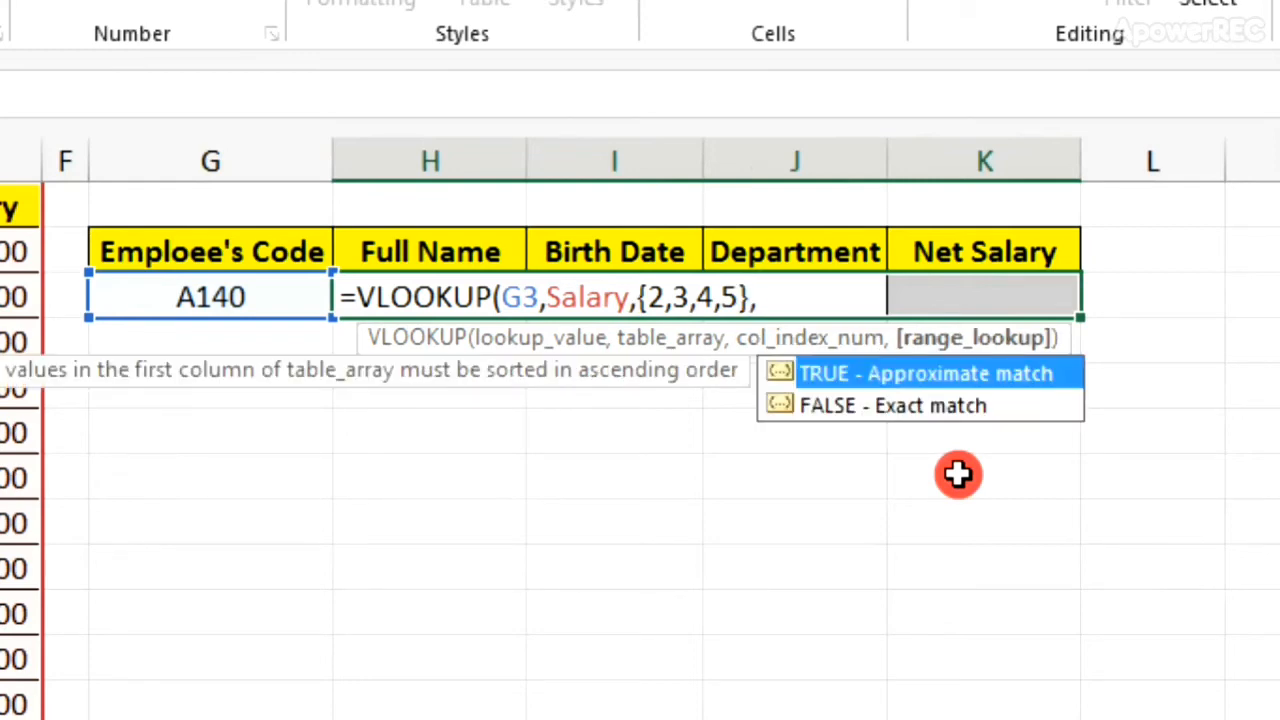
# Complete the VLOOKUP in H3:K3 with FALSE for an exact match and enter it as an array formula
pyautogui.press('Down')
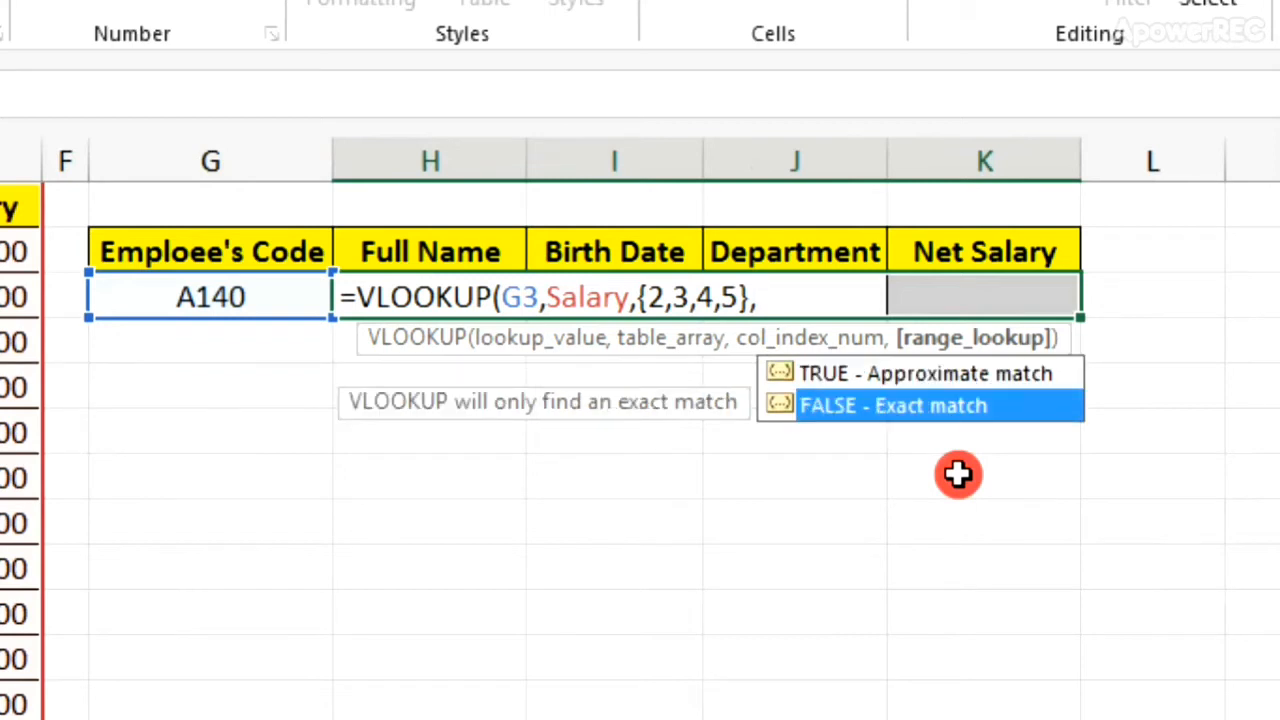
pyautogui.press('Tab')
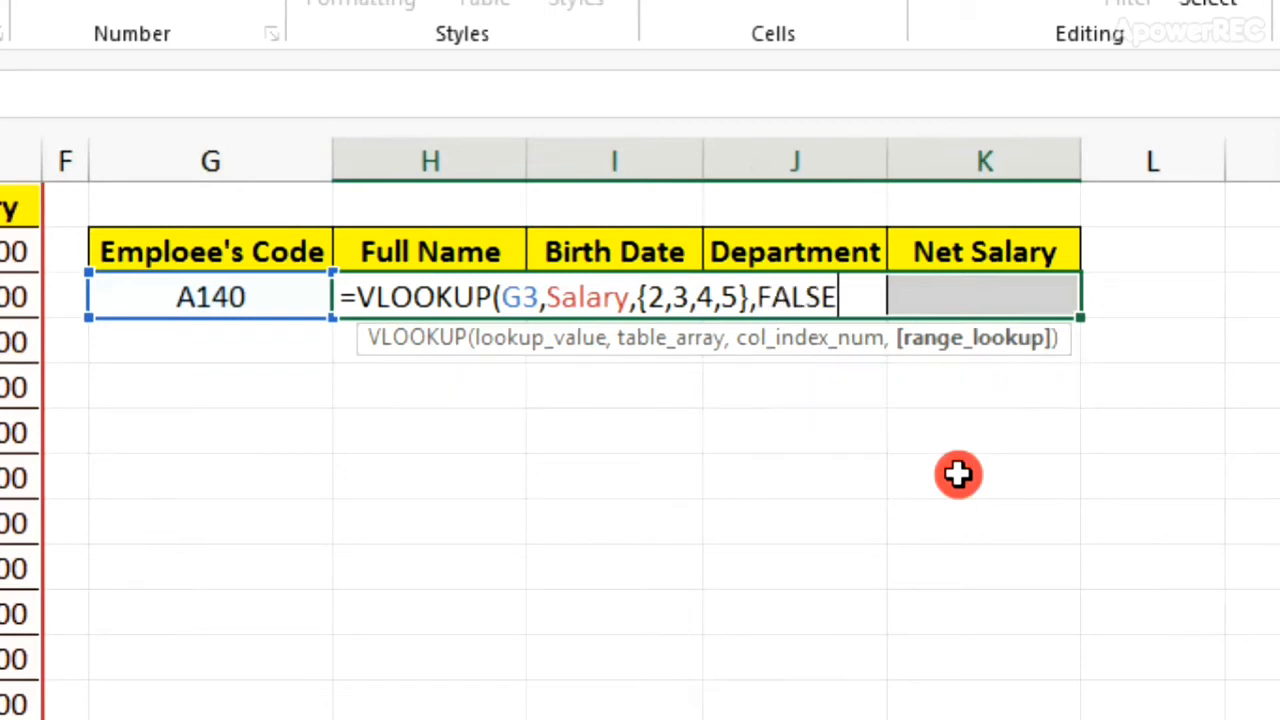
pyautogui.write(')')
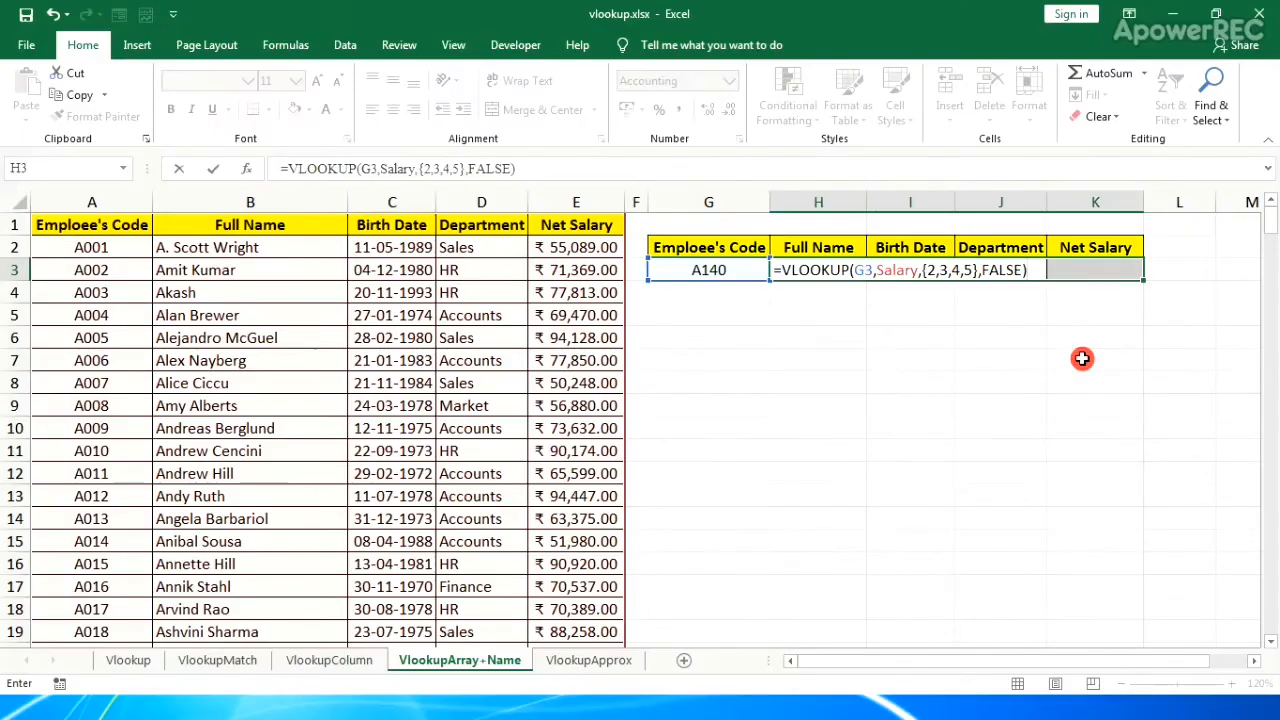
pyautogui.hotkey('ctrl', 'shift', 'Return')
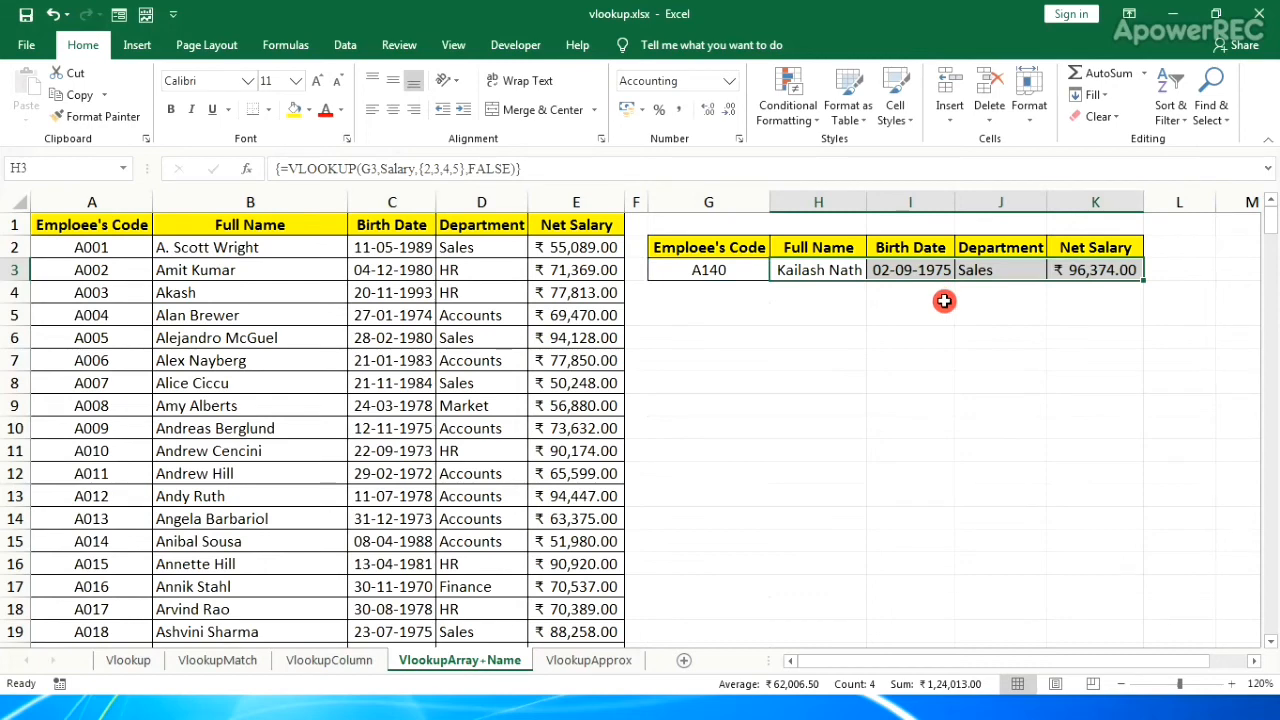
# Find code A140 in the employee table to compare its row with the lookup results, and return to the top of the sheet
pyautogui.click(845, 318)
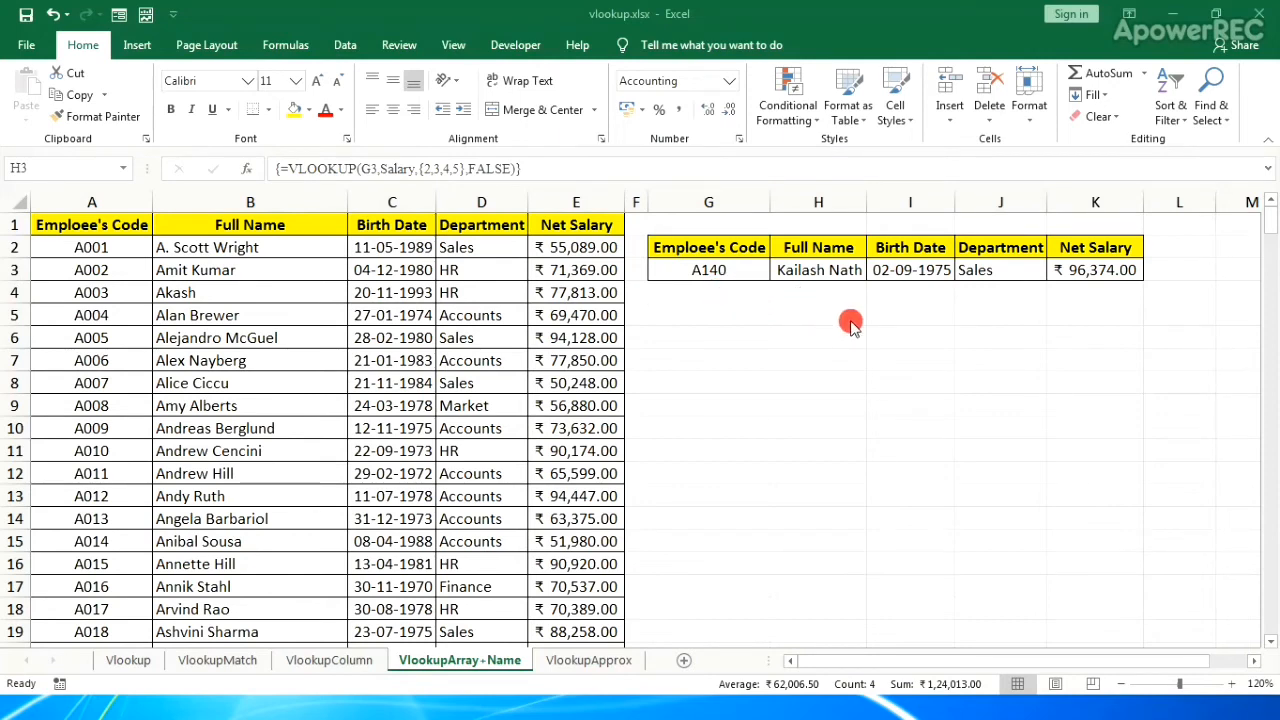
pyautogui.click(1000, 337)
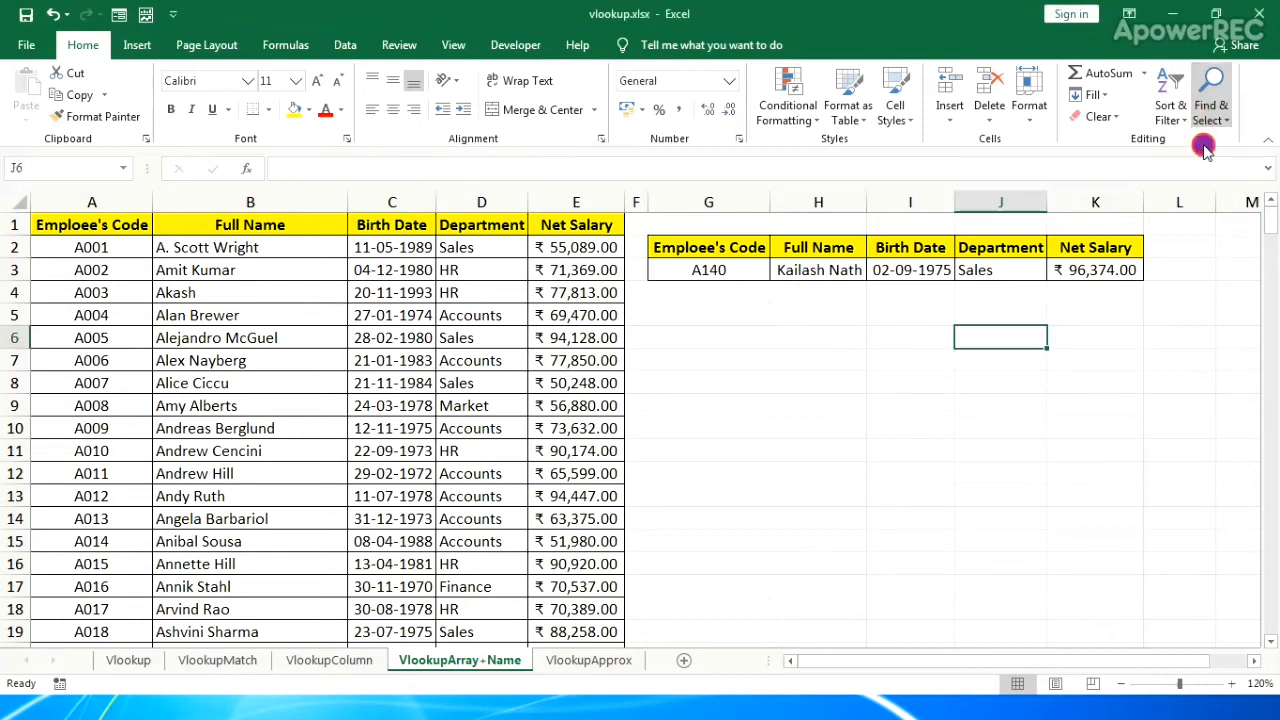
pyautogui.click(1204, 146)
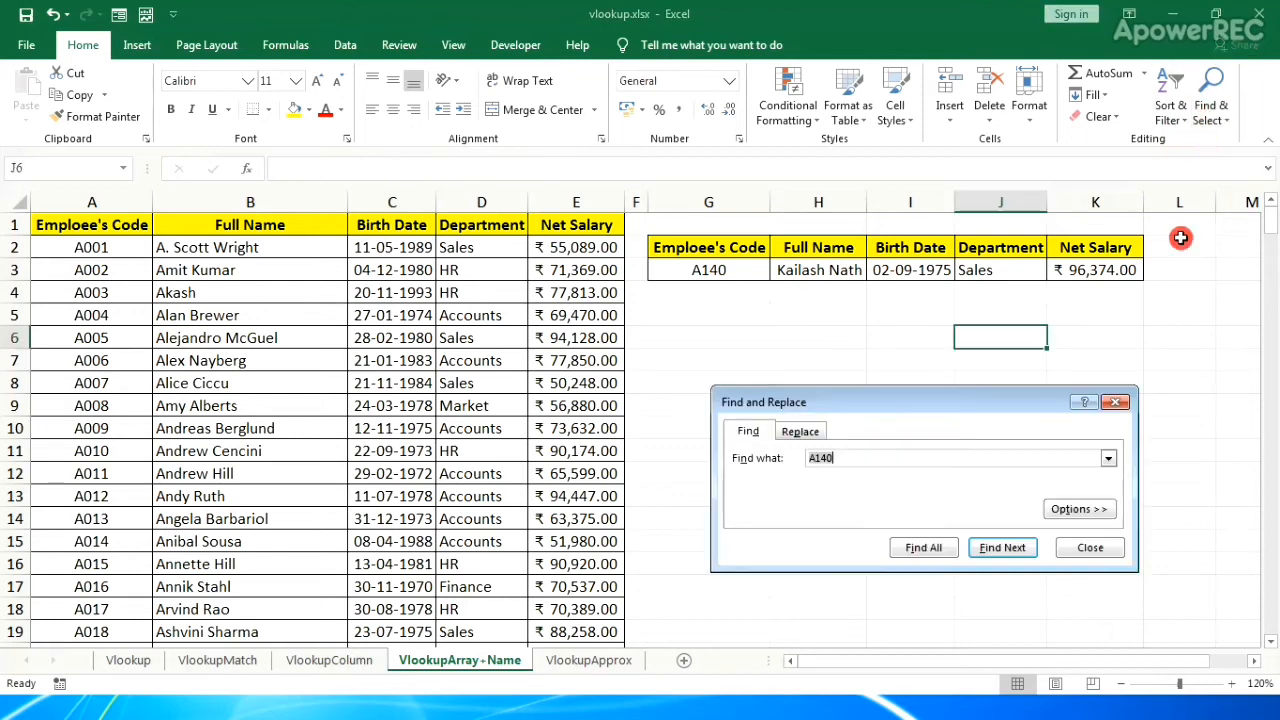
pyautogui.click(966, 553)
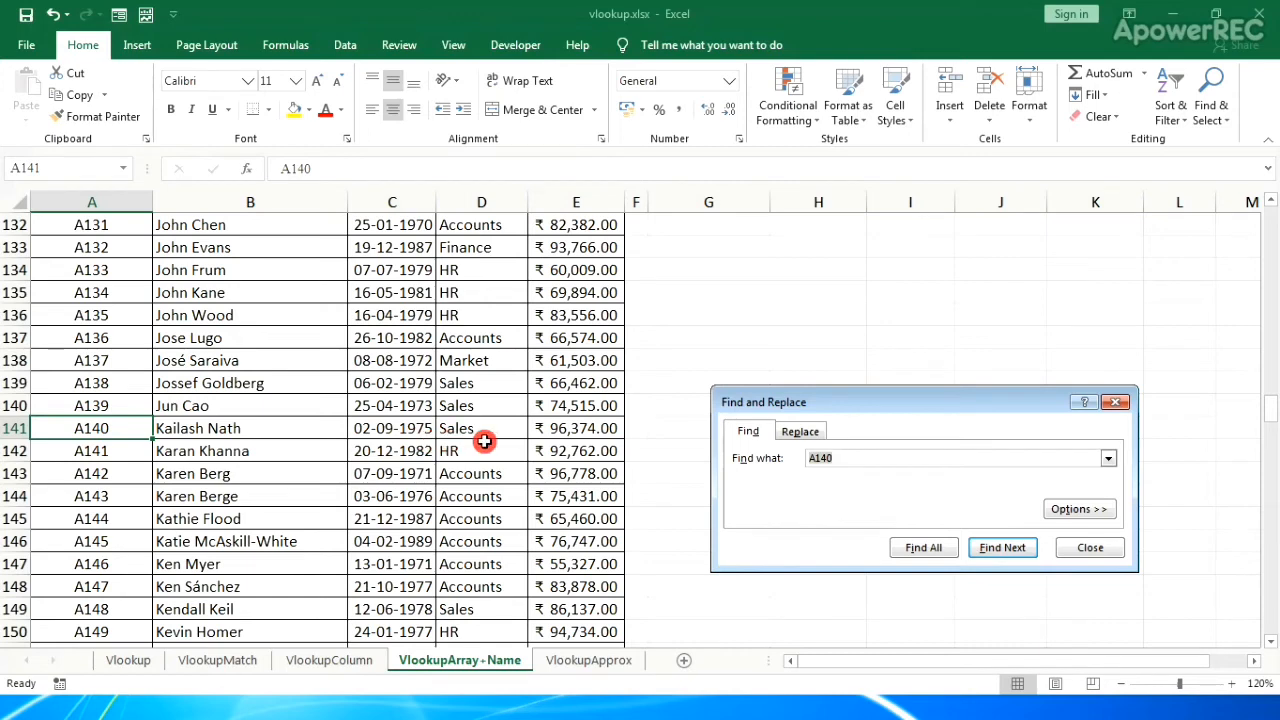
pyautogui.click(1071, 548)
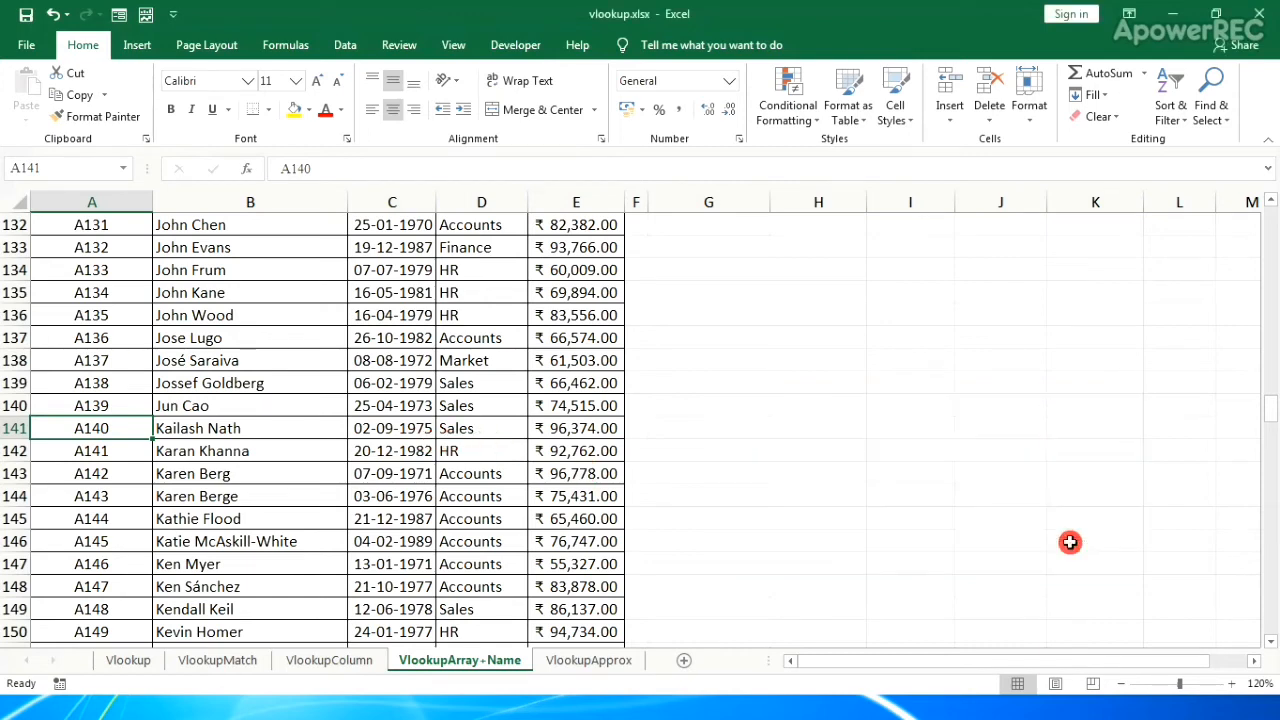
pyautogui.hotkey('ctrl', 'Home')
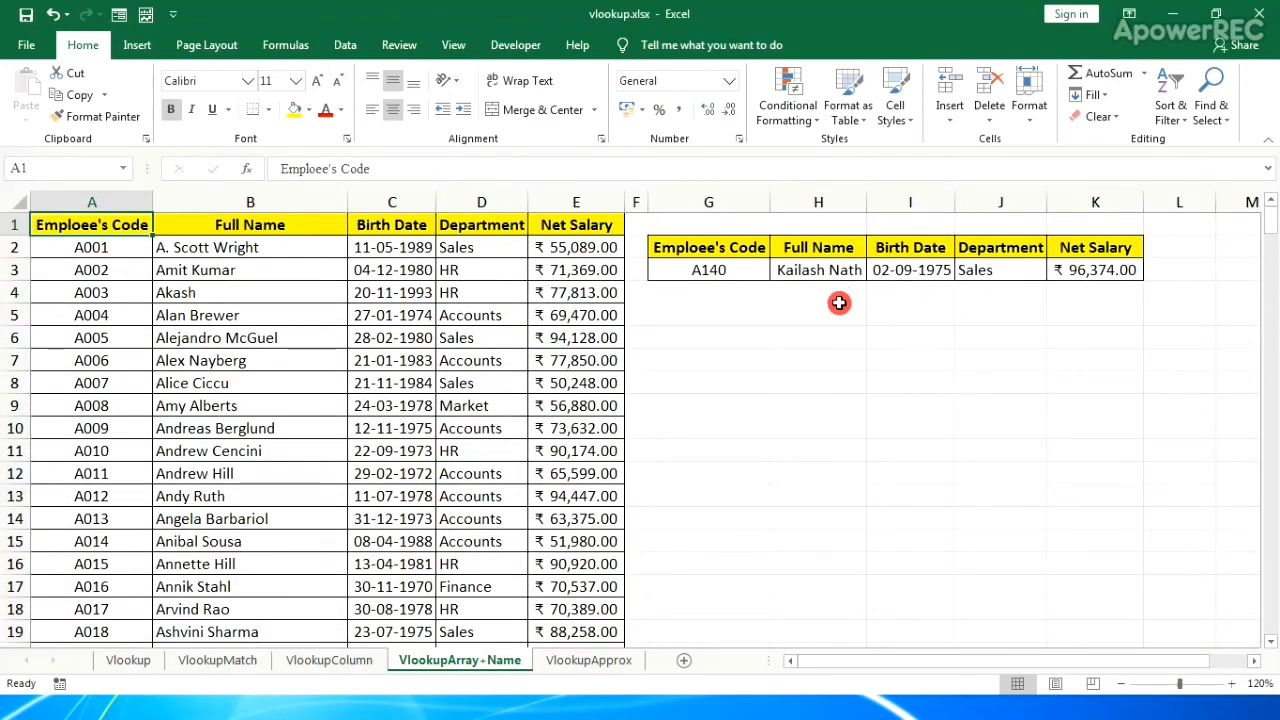
# Change the employee's code in G3 to A001 and autofit column H to the full name
pyautogui.doubleClick(749, 270)
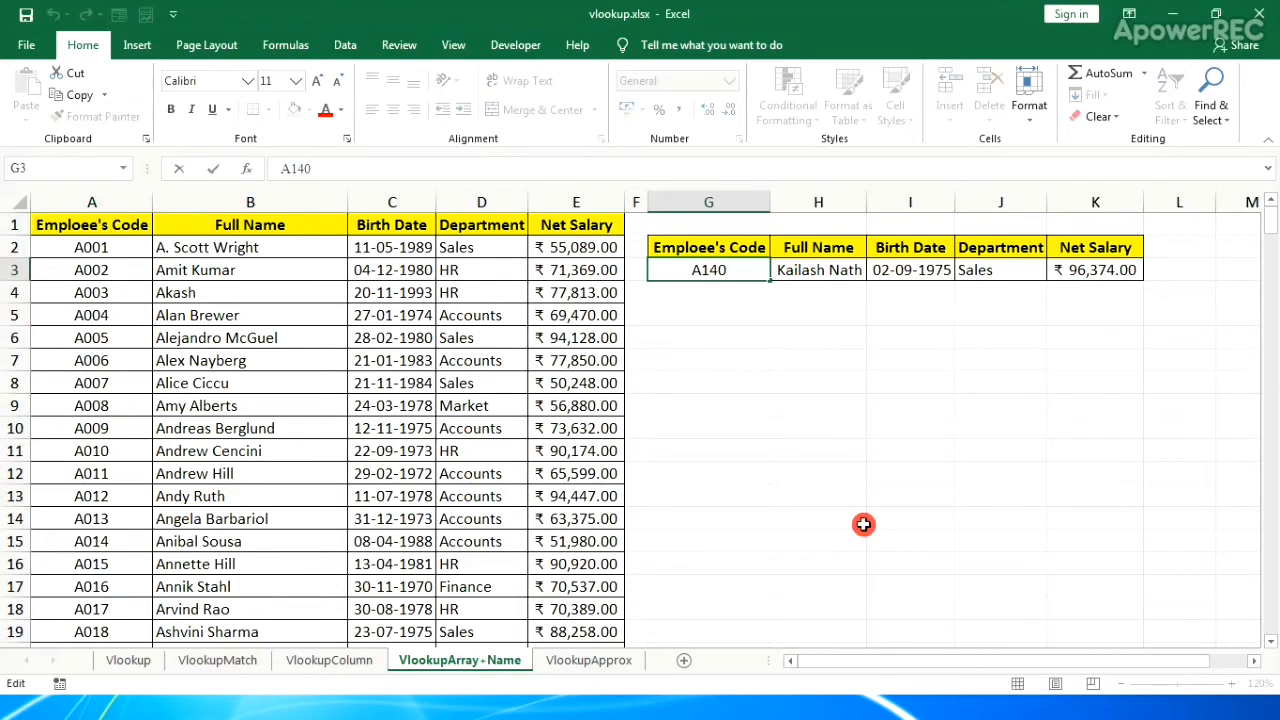
pyautogui.press('BackSpace')
pyautogui.press('BackSpace')
pyautogui.press('BackSpace')
pyautogui.write('001')
pyautogui.press('Return')
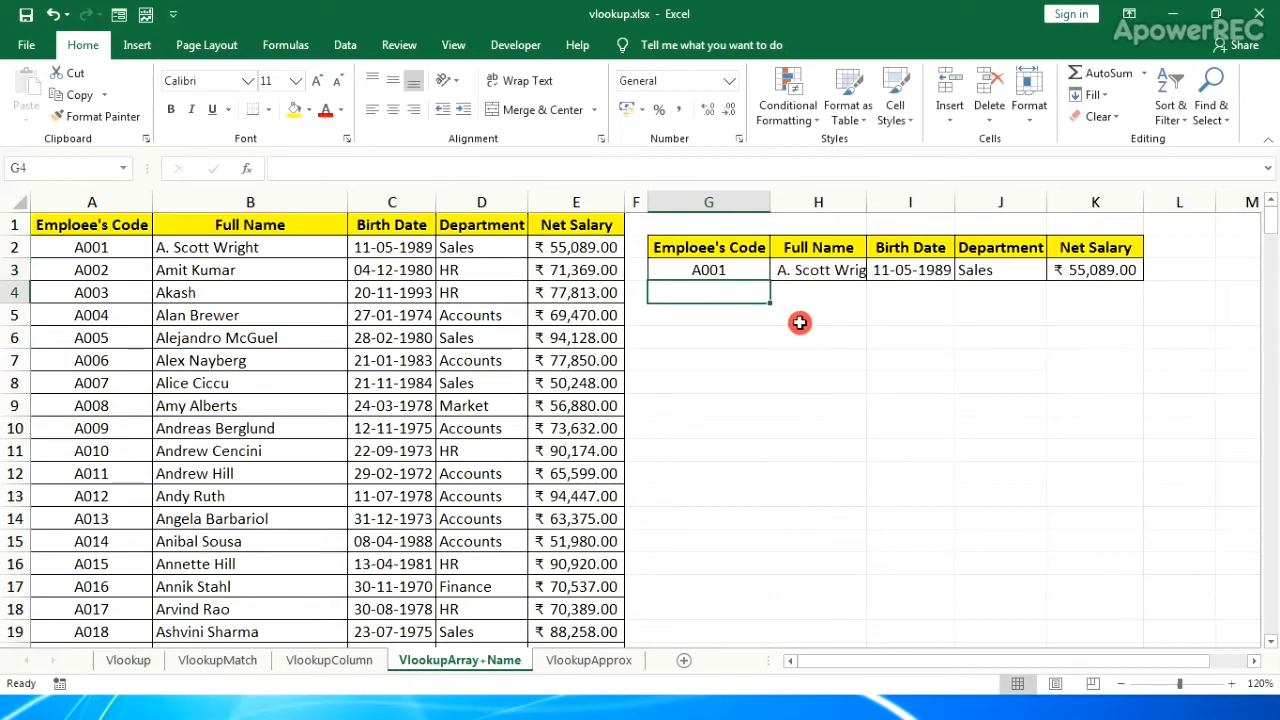
pyautogui.doubleClick(867, 199)
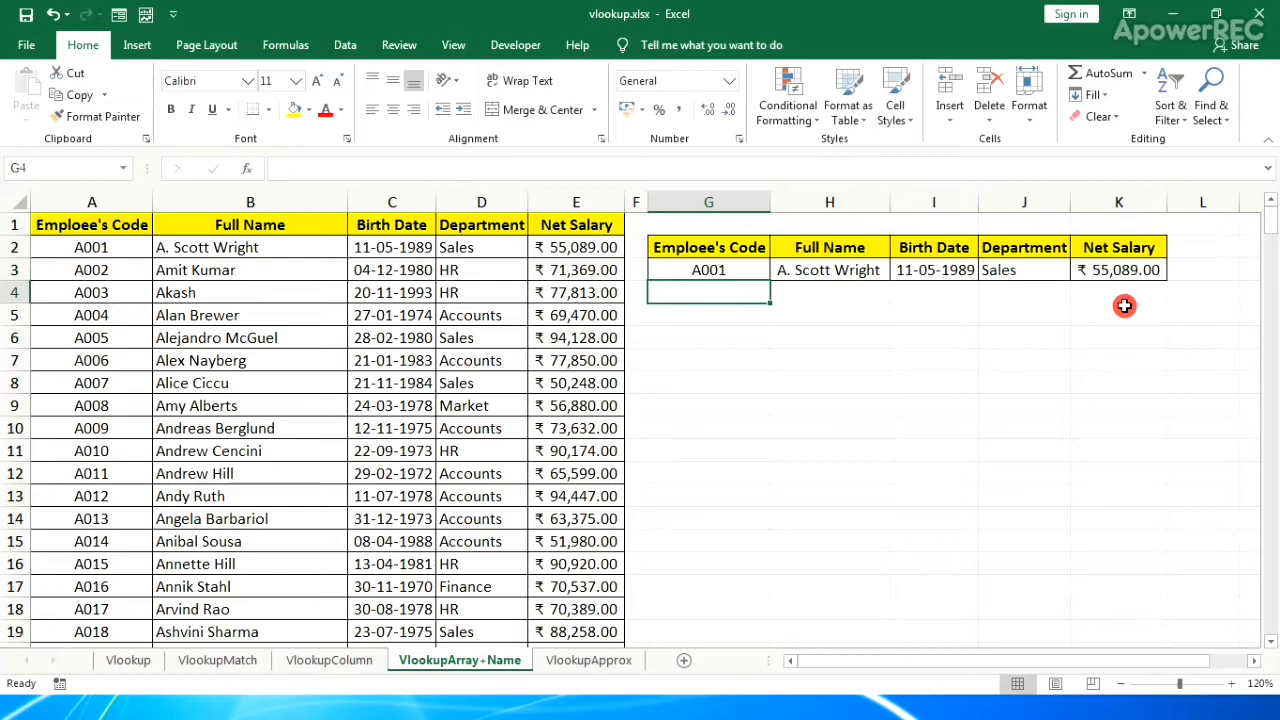
# Review the range_lookup argument of the Net Salary VLOOKUP in H3 on the VlookupColumn sheet, keeping FALSE
pyautogui.click(370, 664)
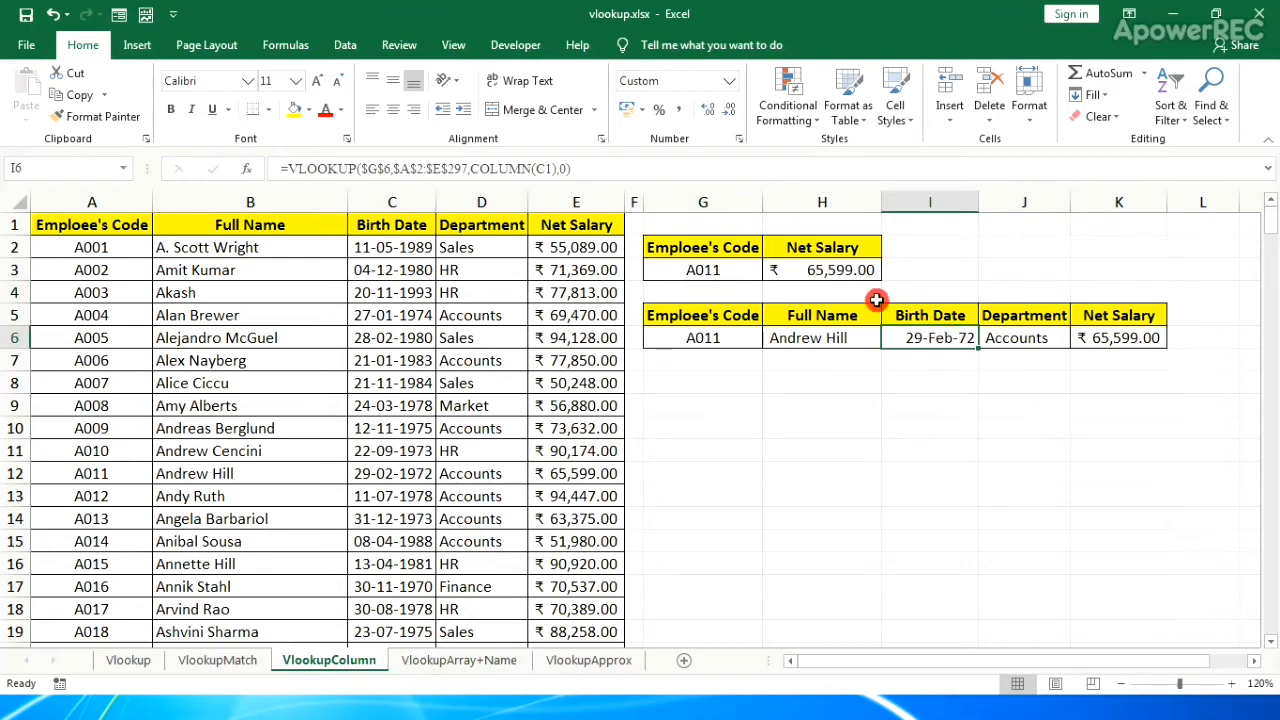
pyautogui.click(808, 269)
pyautogui.press('F2')
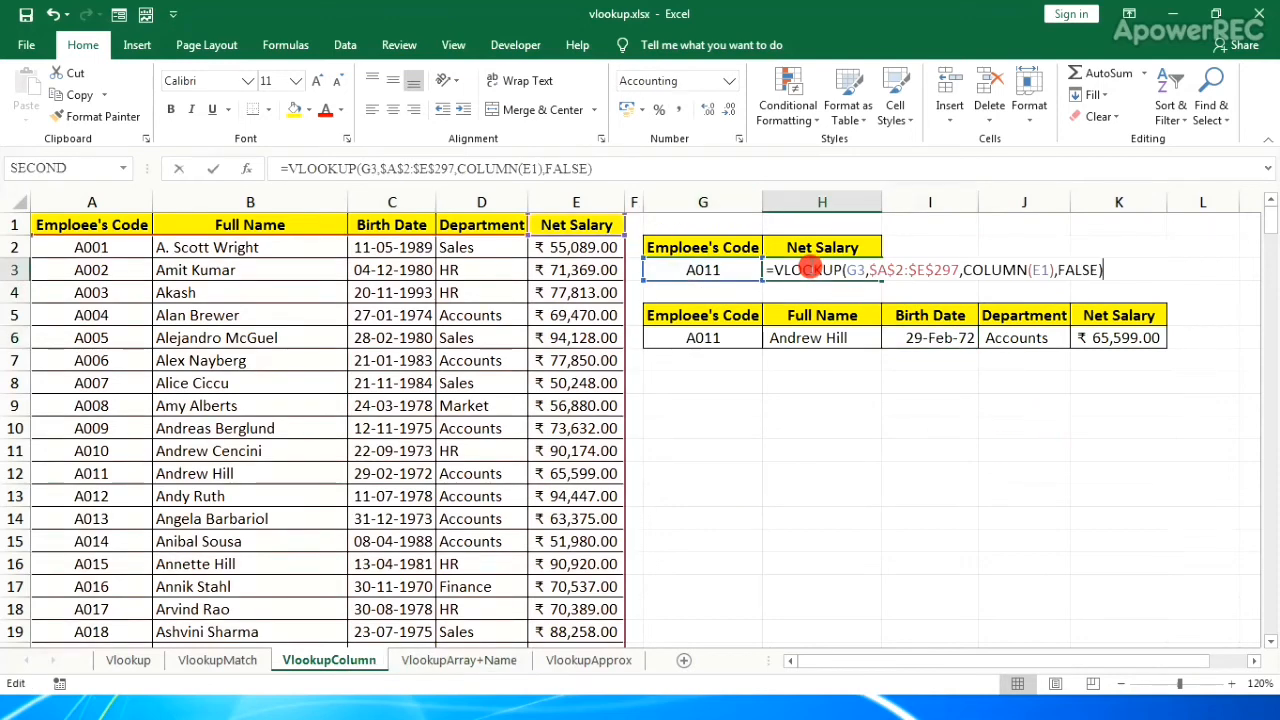
pyautogui.press('BackSpace')
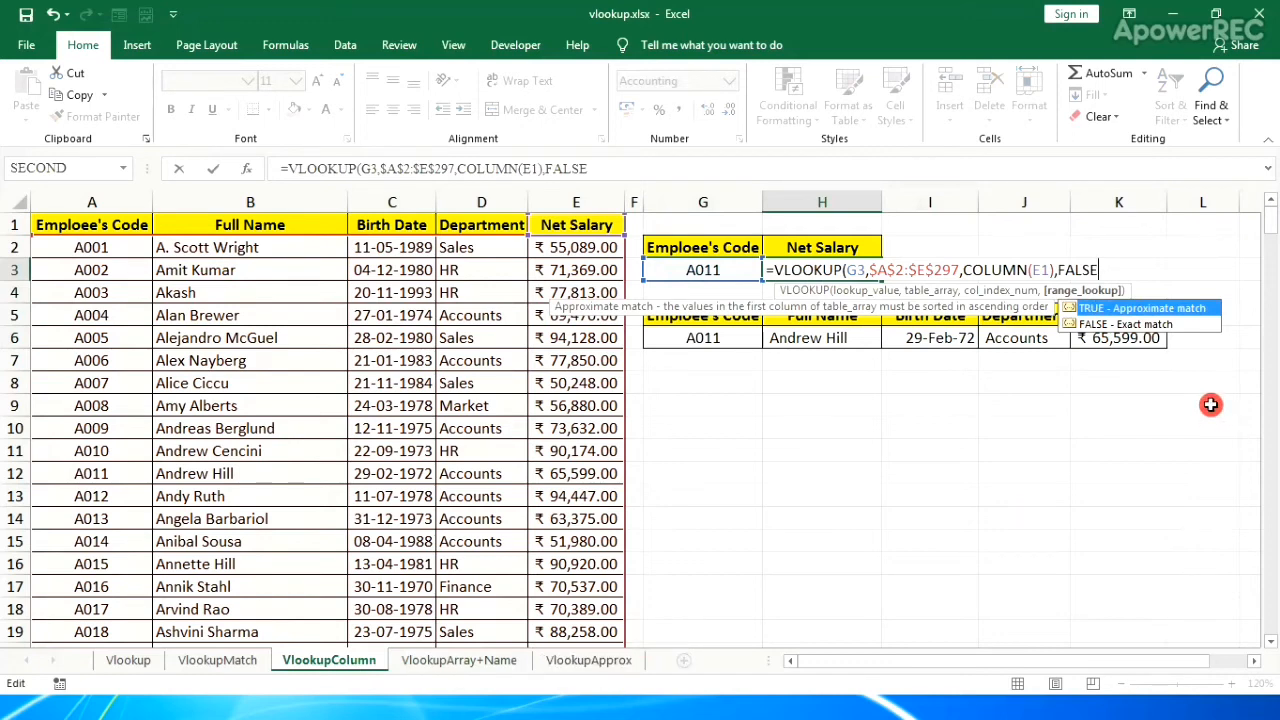
pyautogui.write(')')
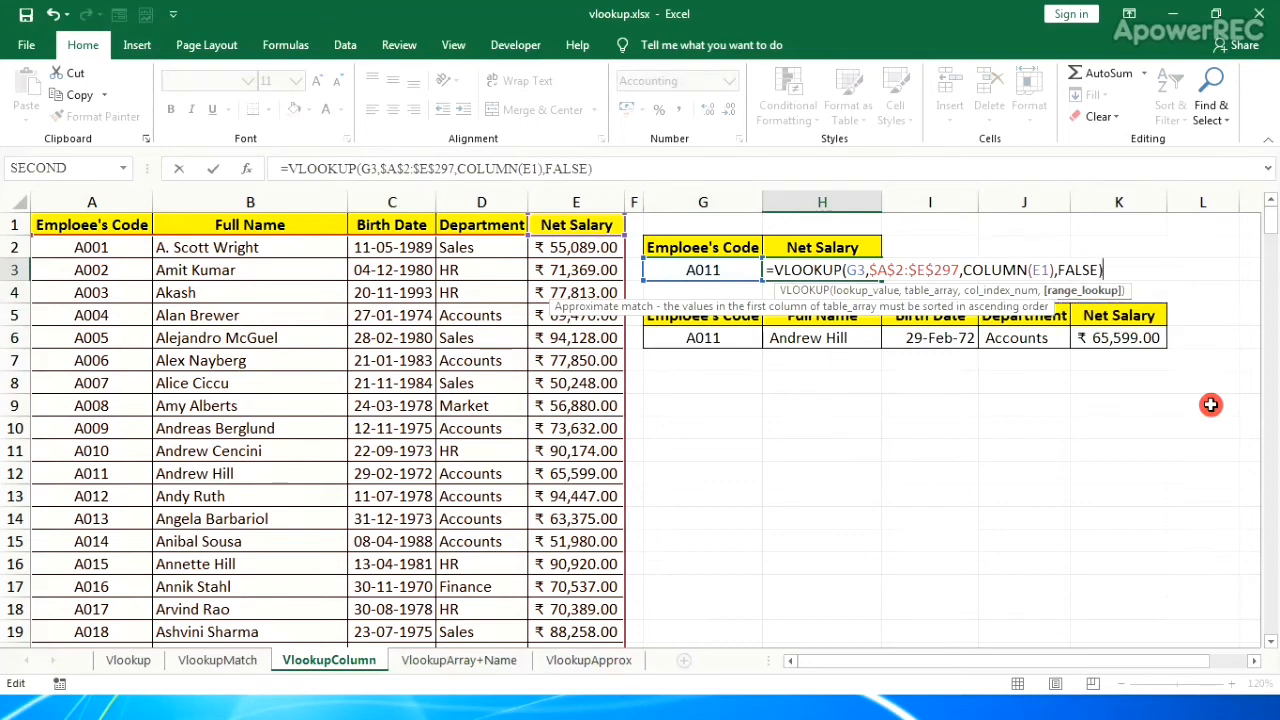
pyautogui.press('Return')
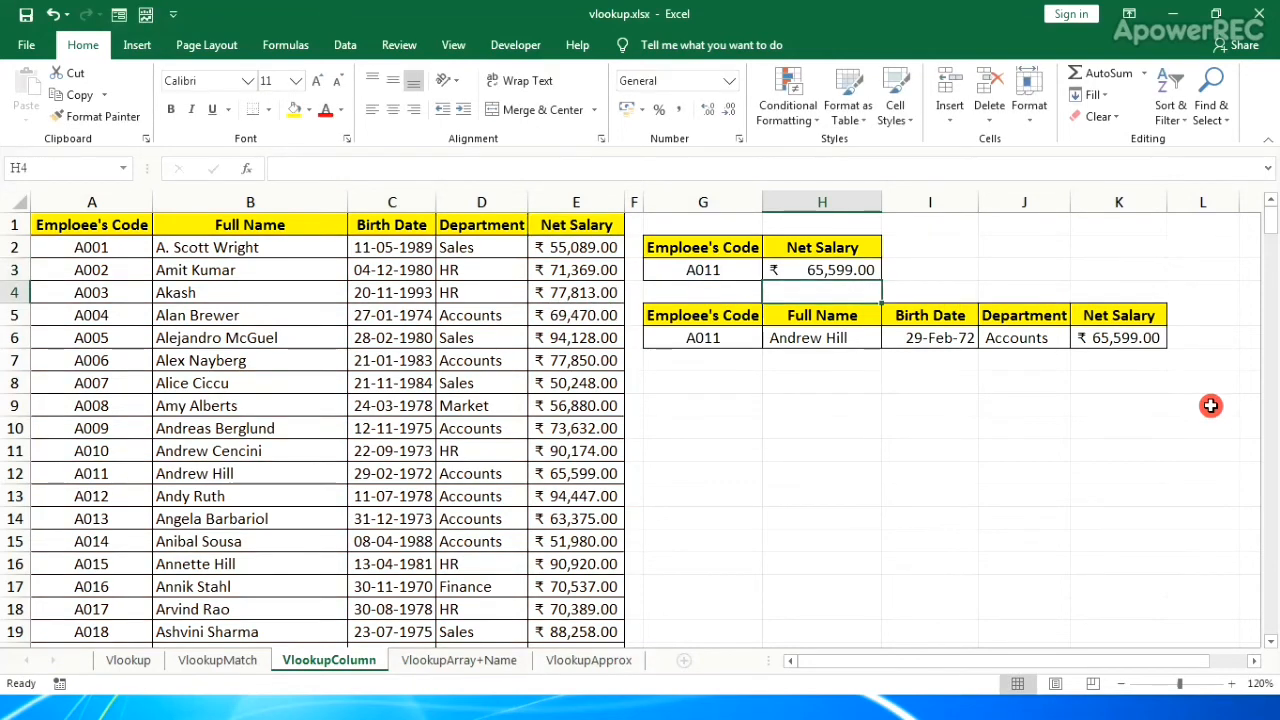
# On the VlookupApprox sheet, start a VLOOKUP formula in Bonus cell F2 with net salary E2 as the lookup value
pyautogui.click(631, 665)
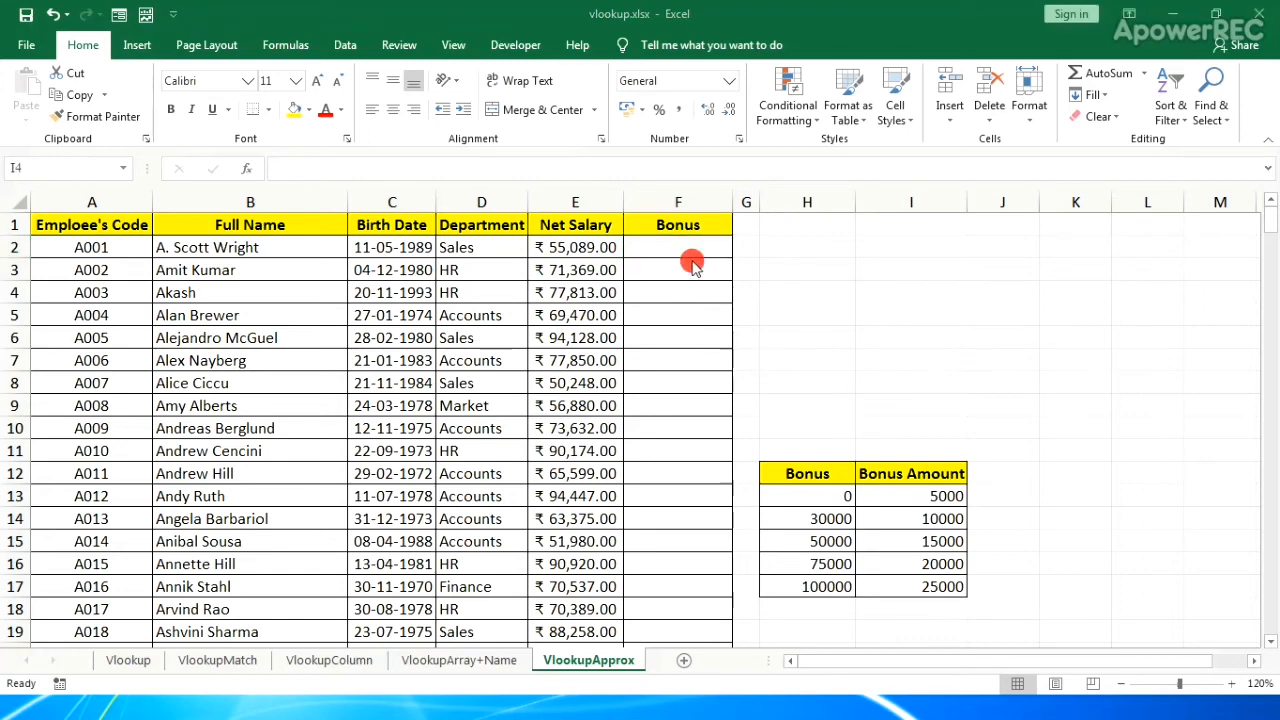
pyautogui.click(692, 247)
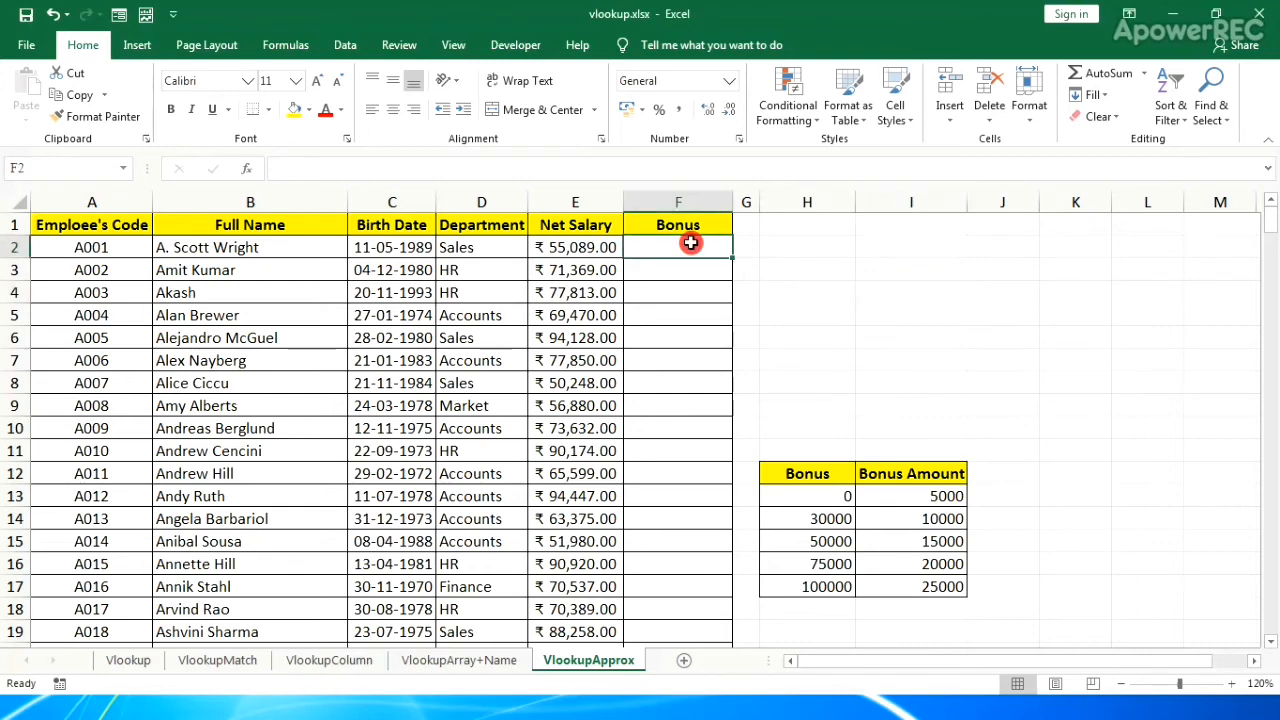
pyautogui.write('=vl')
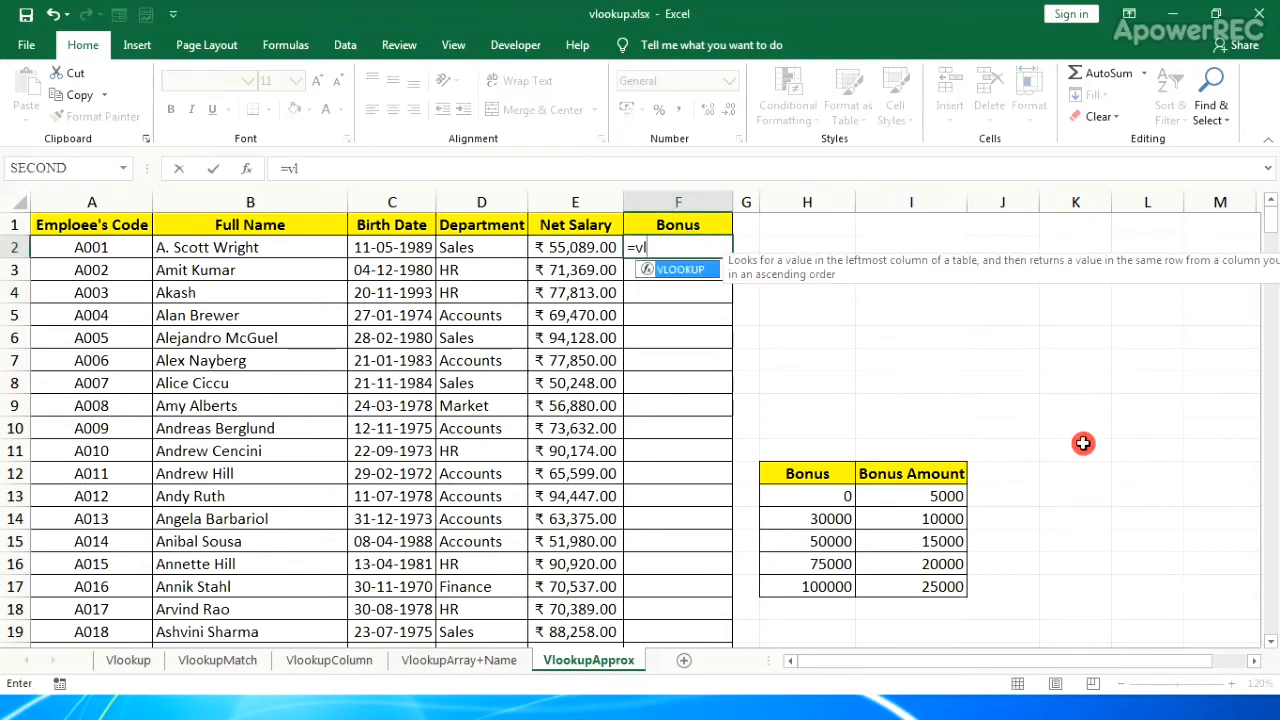
pyautogui.press('Tab')
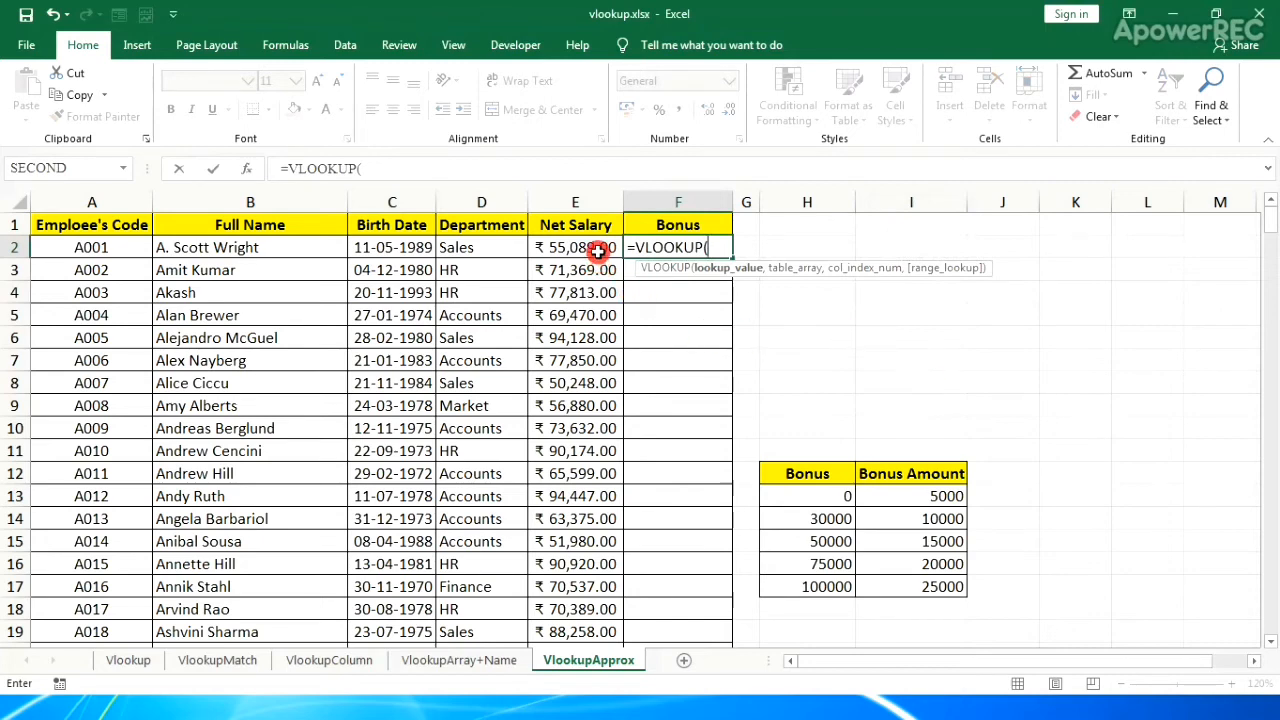
pyautogui.click(597, 252)
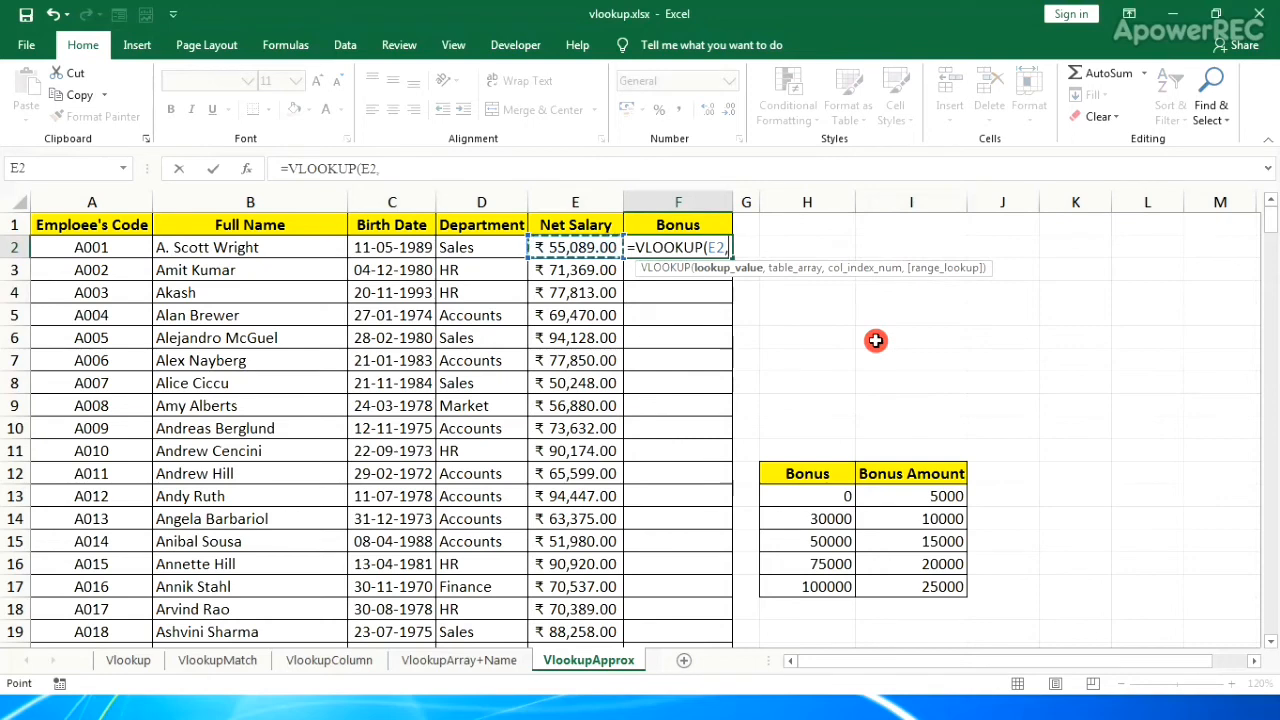
pyautogui.write(',')
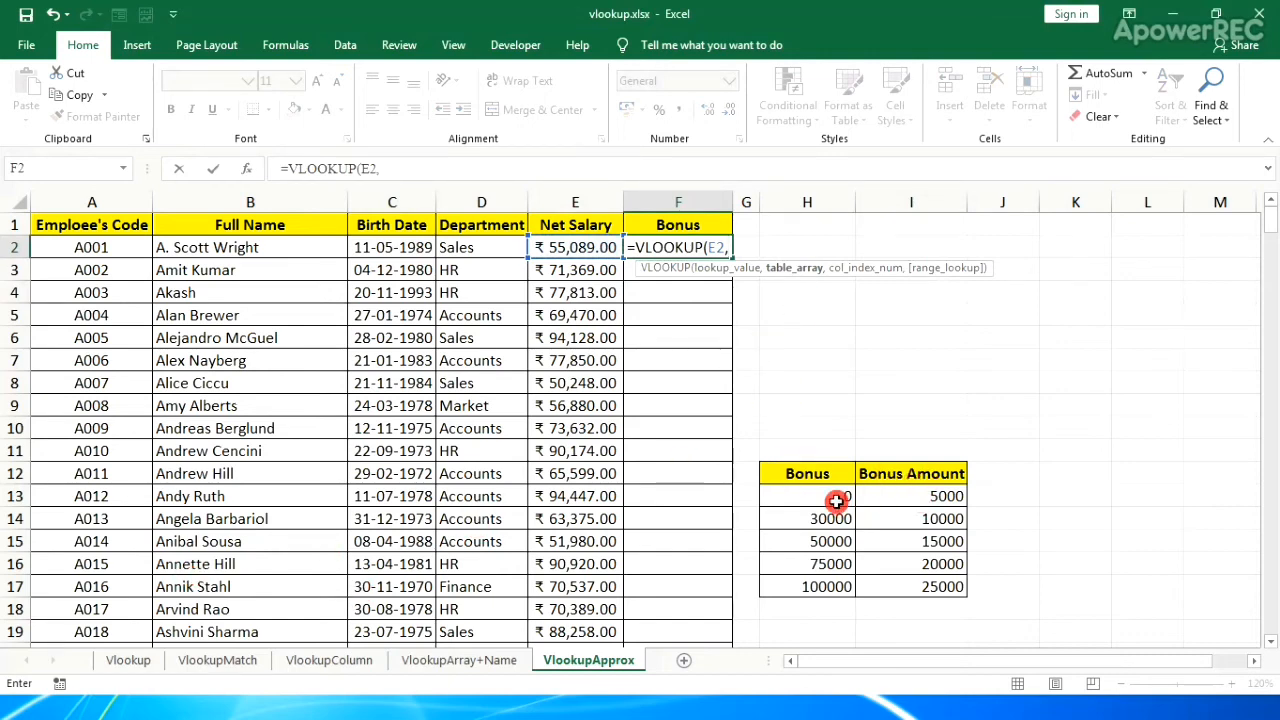
# Complete the VLOOKUP in F2 with absolute table array $H$13:$I$17, column index 2 and 1 for an approximate match
pyautogui.moveTo(834, 500); pyautogui.dragTo(916, 588)
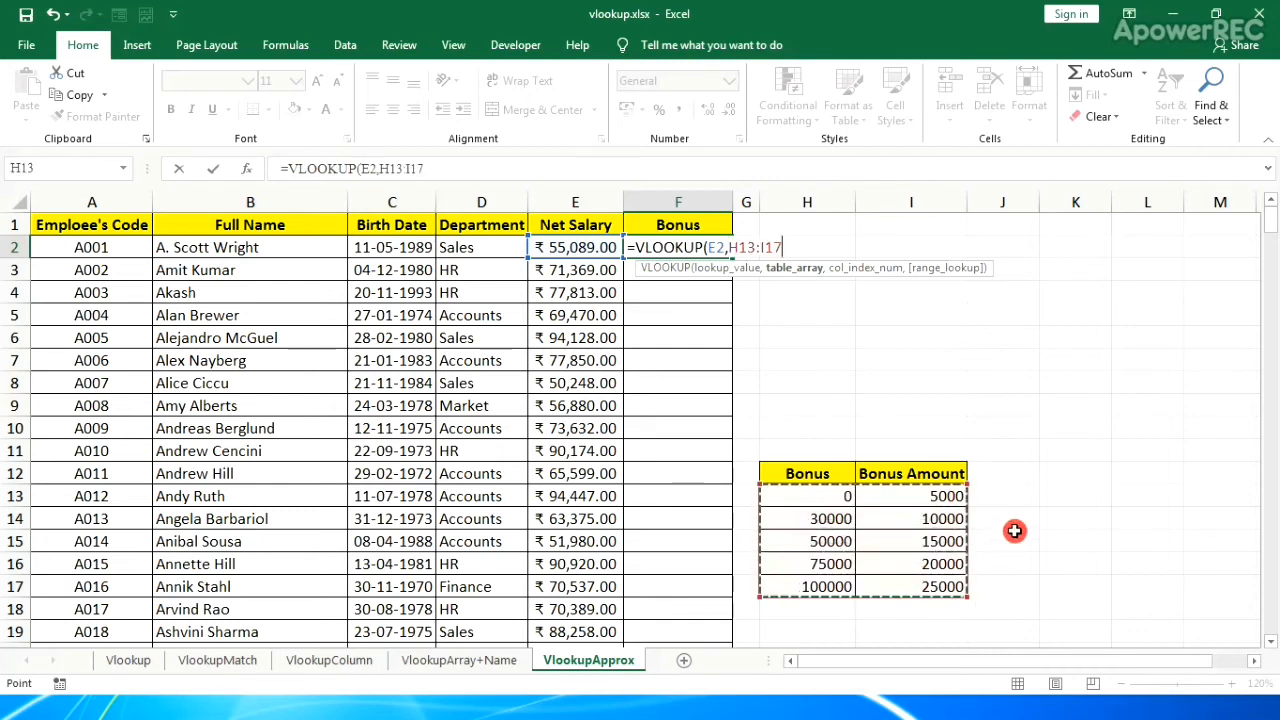
pyautogui.press('F4')
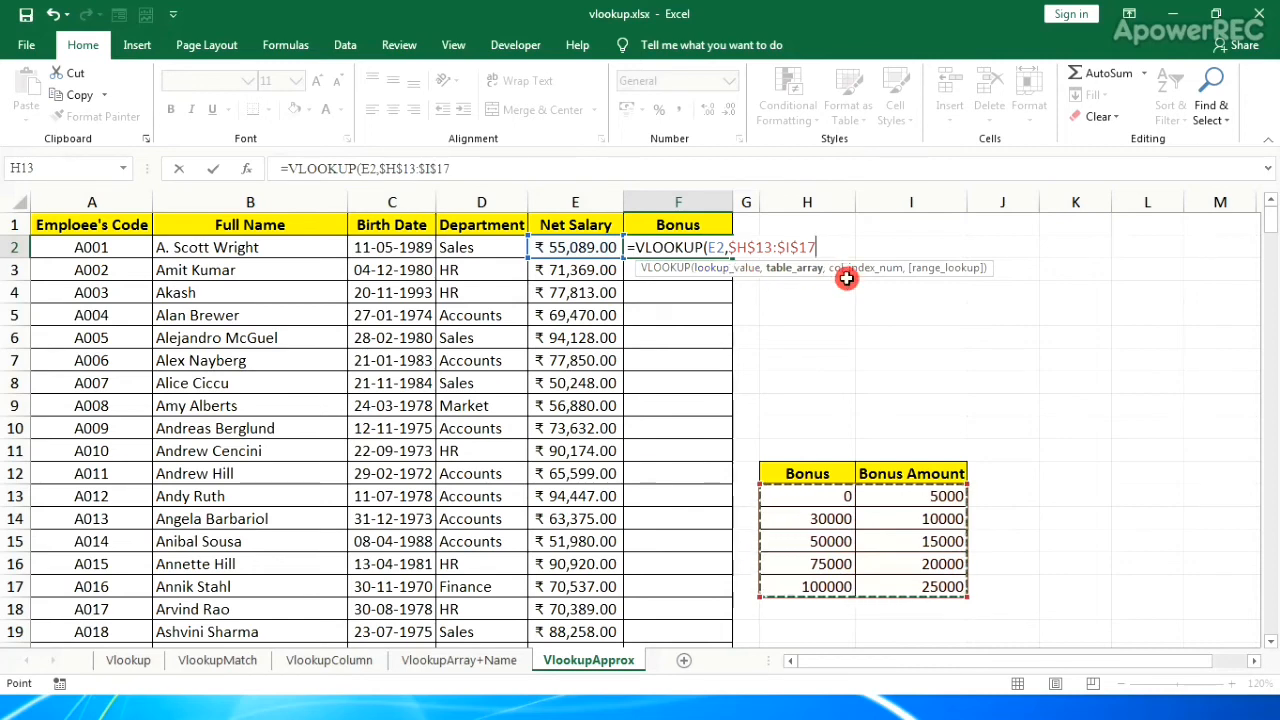
pyautogui.write(',2')
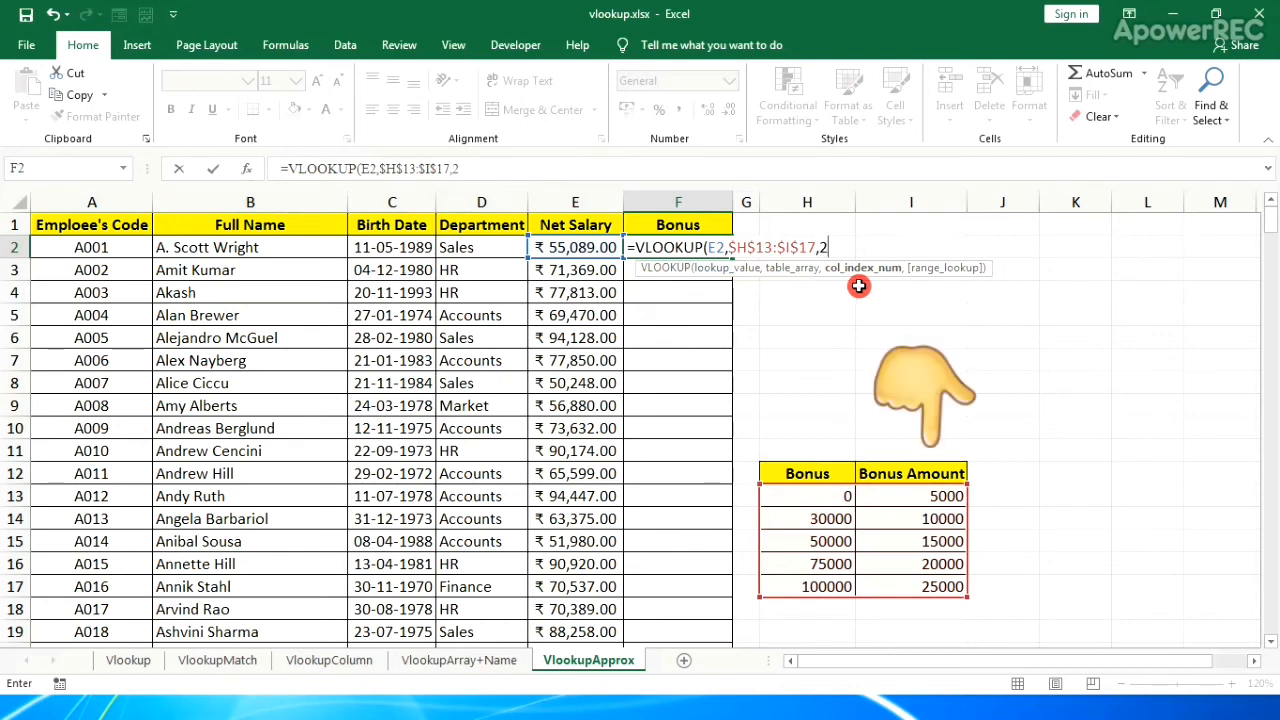
pyautogui.write(',')
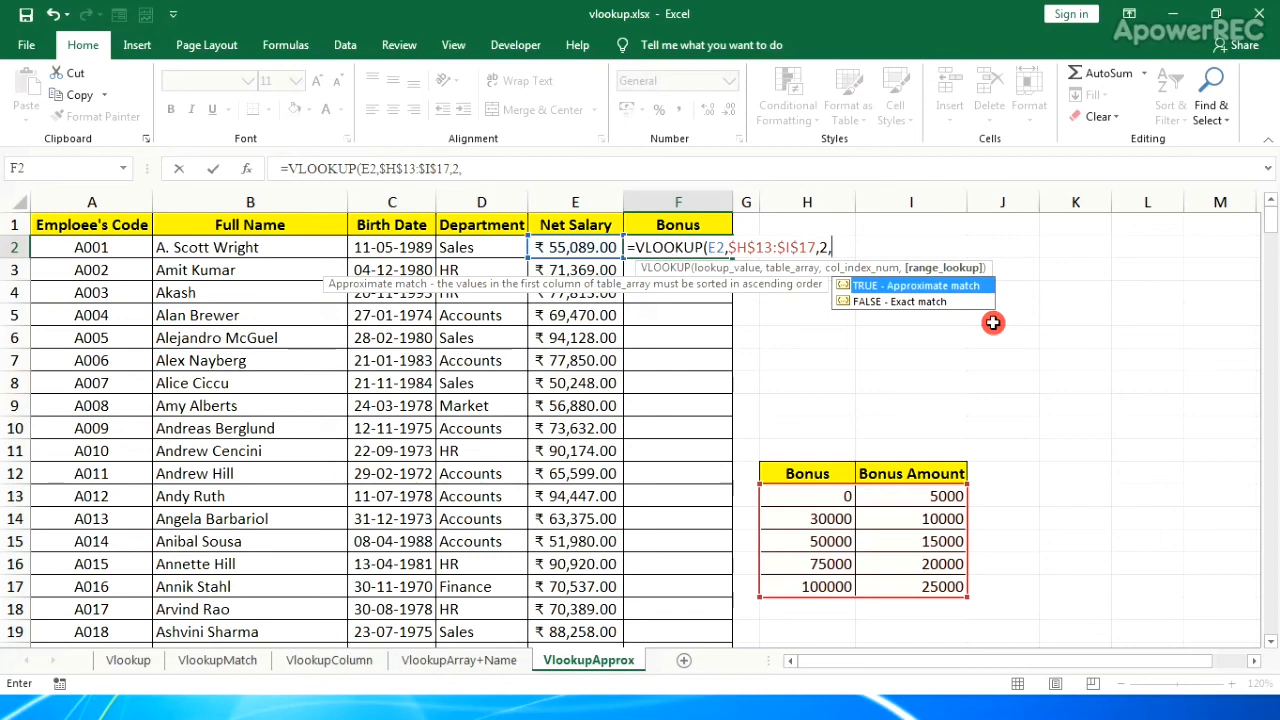
pyautogui.write('1)')
pyautogui.press('Return')
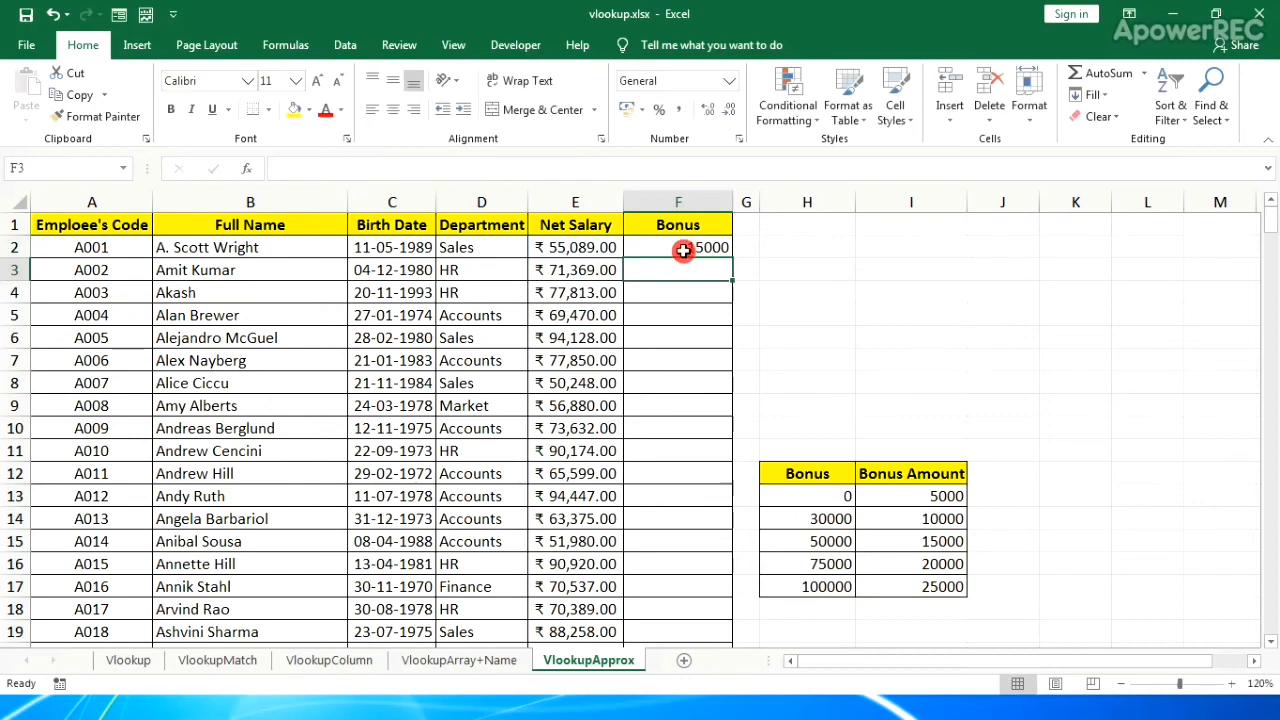
# Test the bonus formula by setting the net salary in E2 to 20000 and then to 80000
pyautogui.click(606, 255)
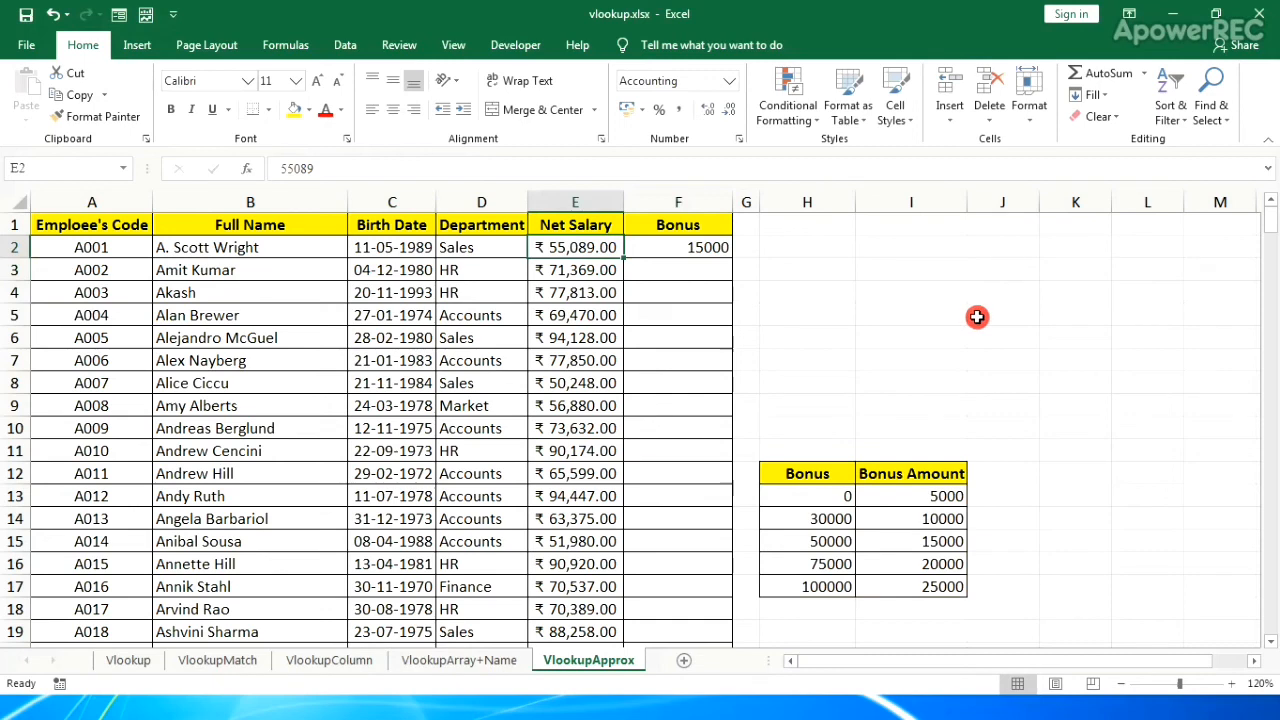
pyautogui.write('20000')
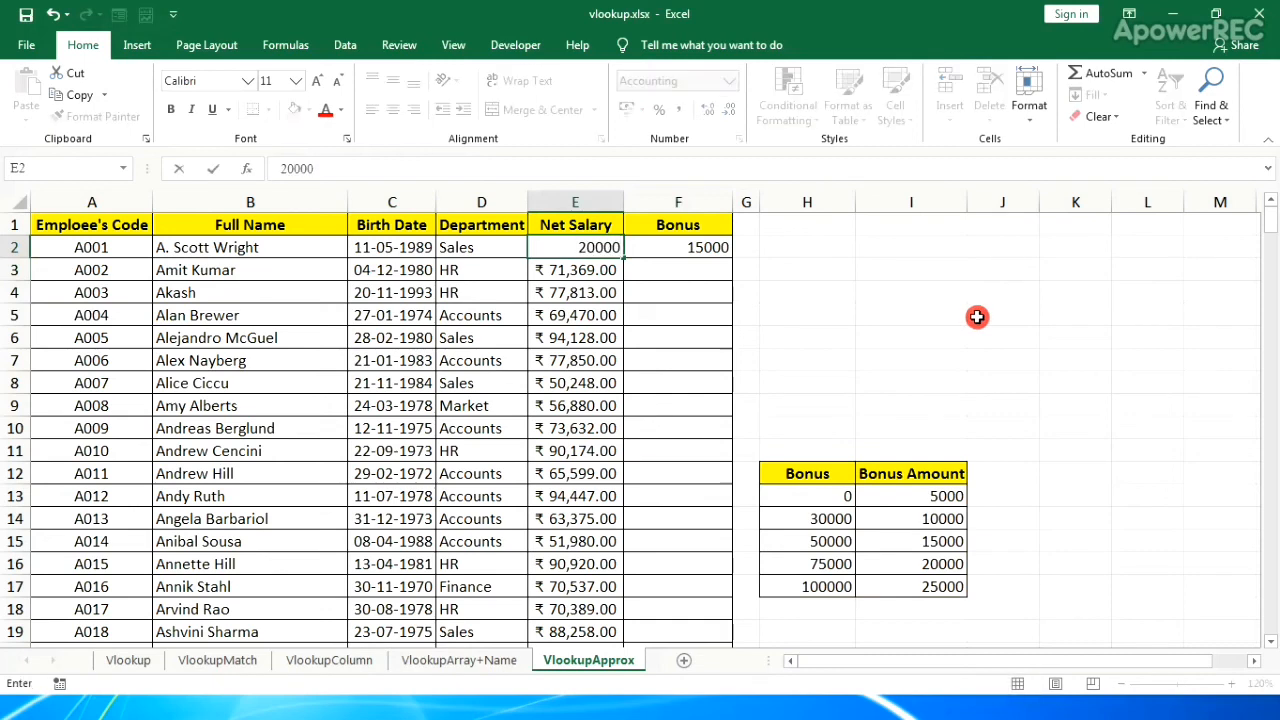
pyautogui.hotkey('ctrl', 'Return')
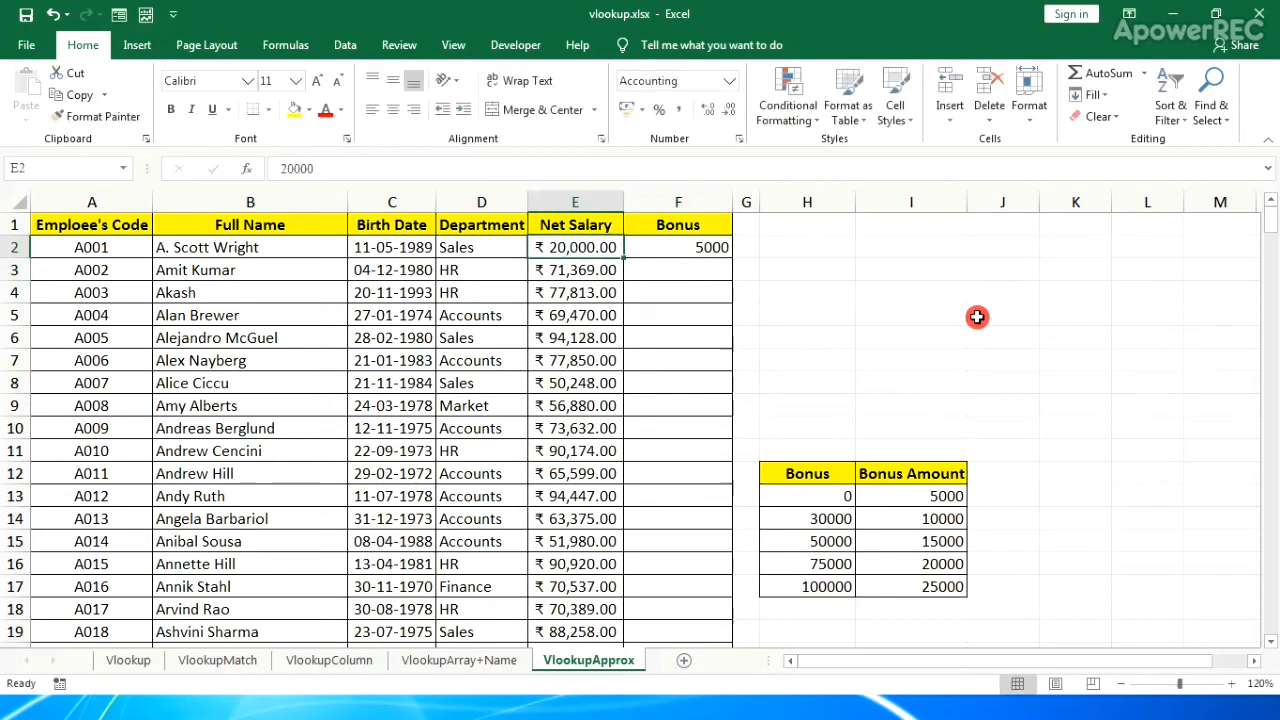
pyautogui.write('80000')
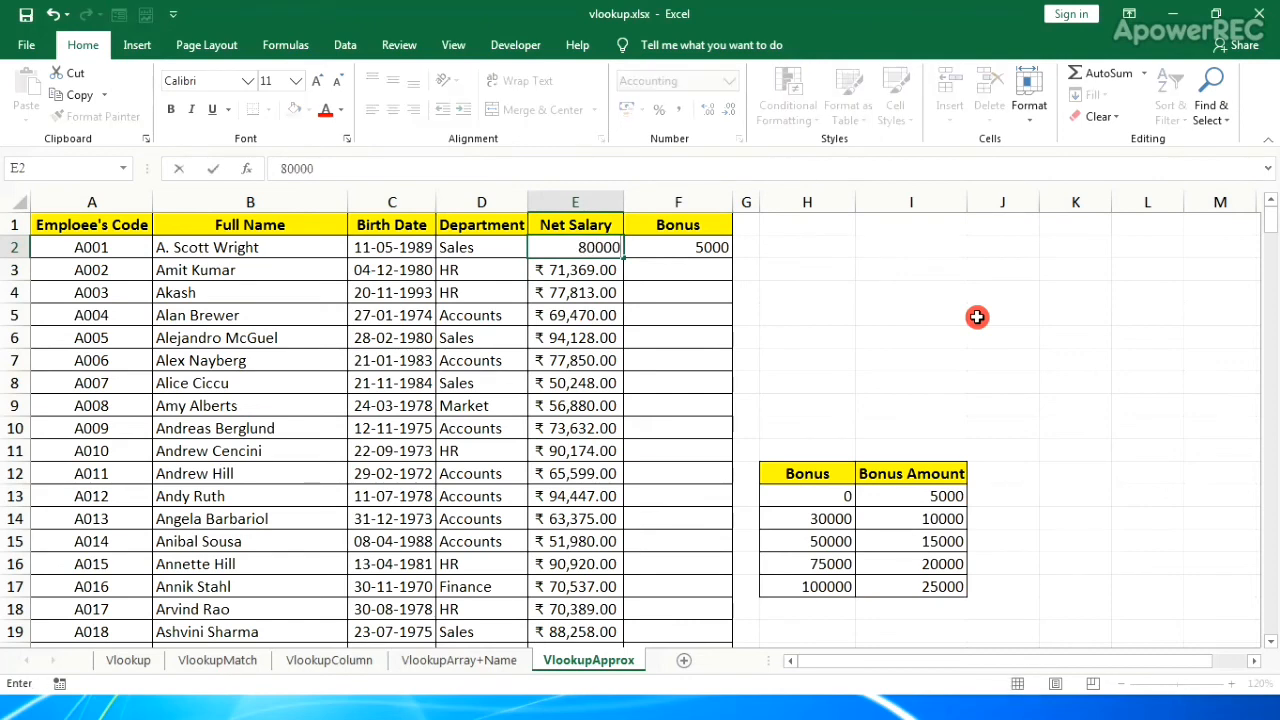
pyautogui.press('Return')
pyautogui.press('Up')
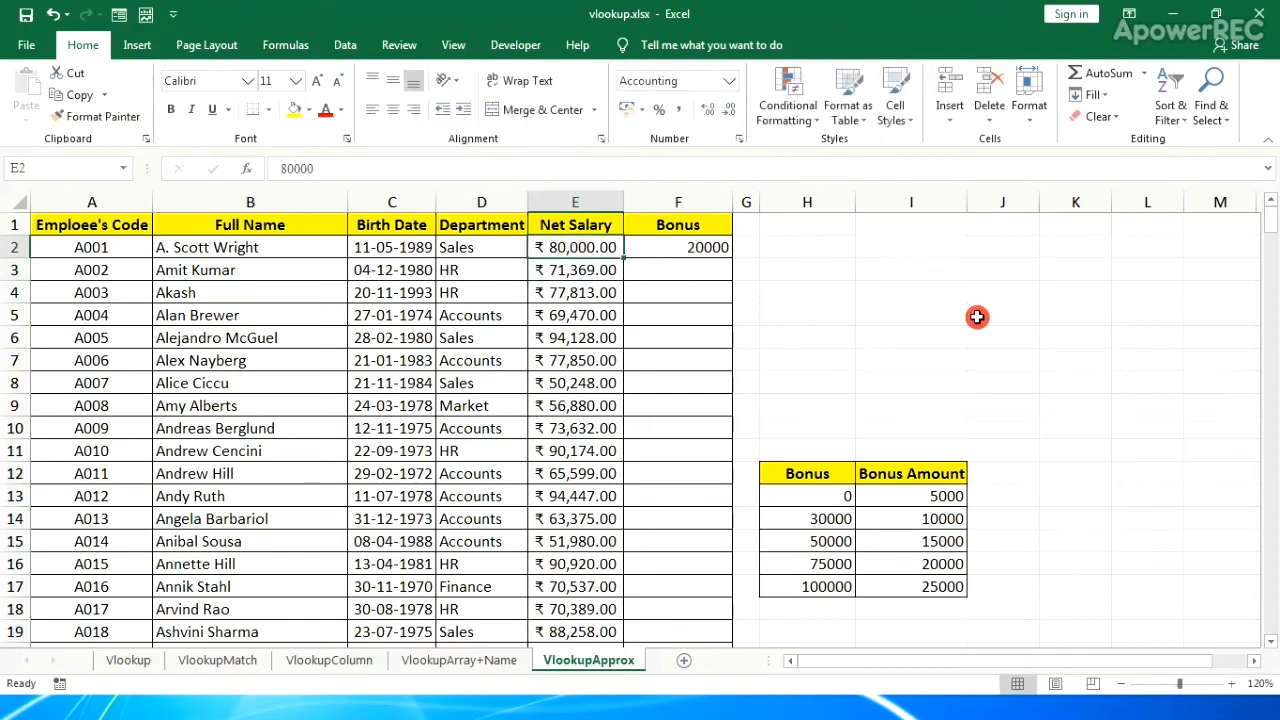
# Set the net salary in E2 to 122000 and fill the bonus formula from F2 down the Bonus column to row 297
pyautogui.write('1222')
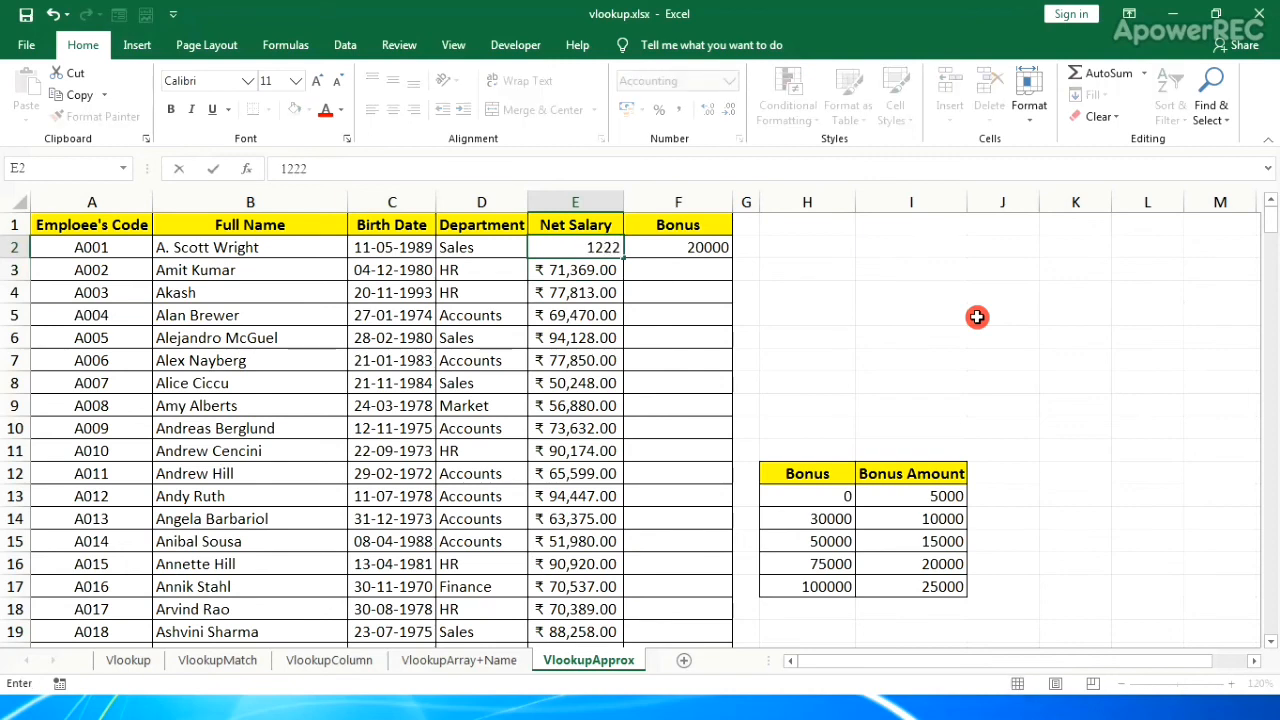
pyautogui.press('BackSpace')
pyautogui.write('000')
pyautogui.press('Return')
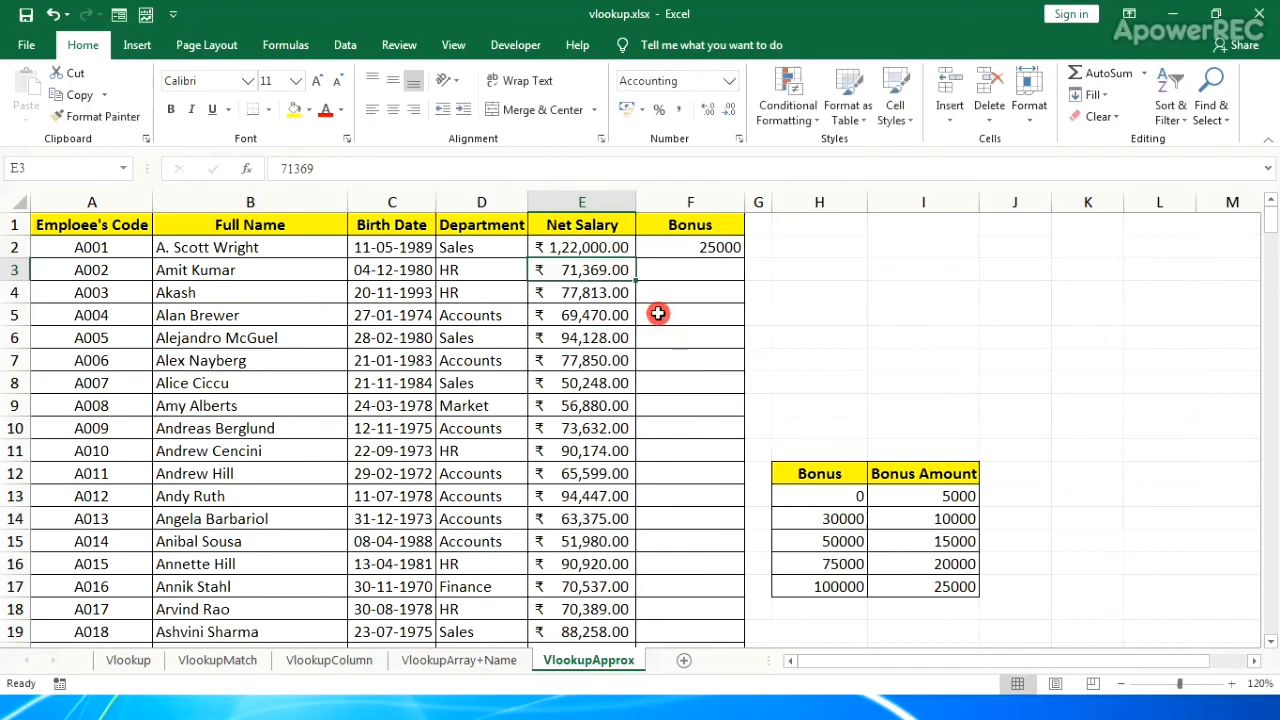
pyautogui.click(708, 251)
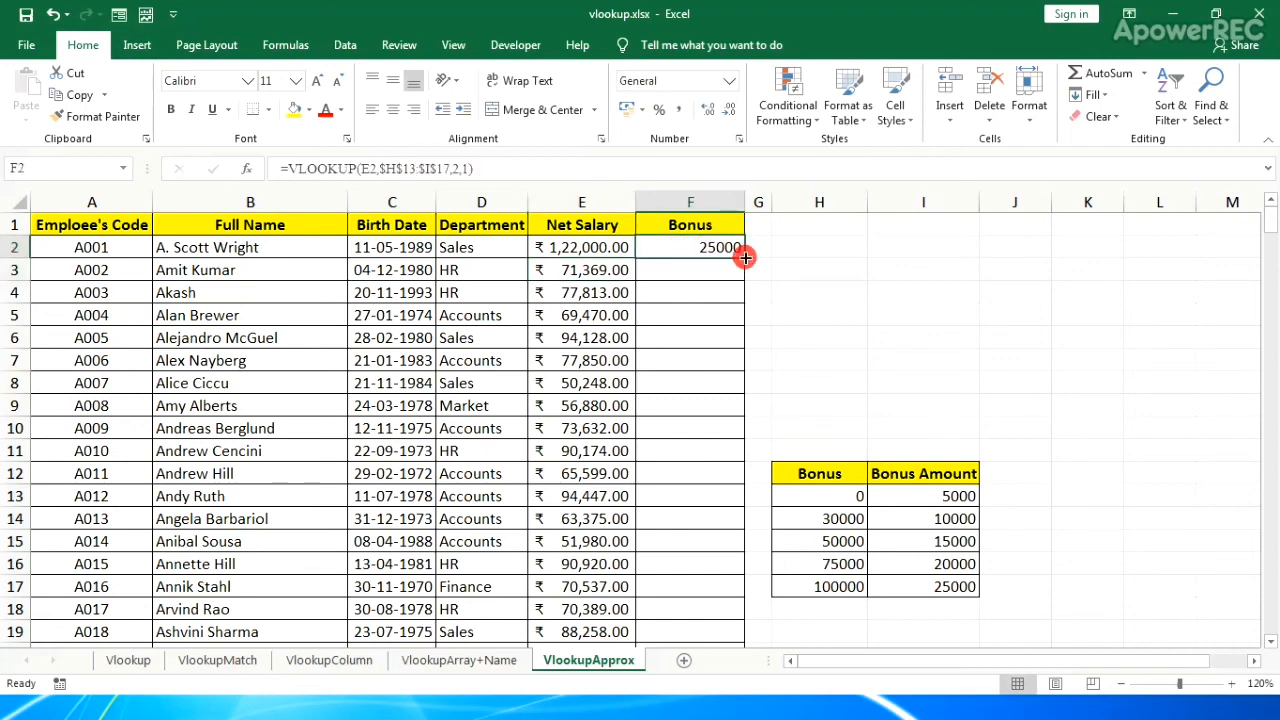
pyautogui.doubleClick(742, 257)
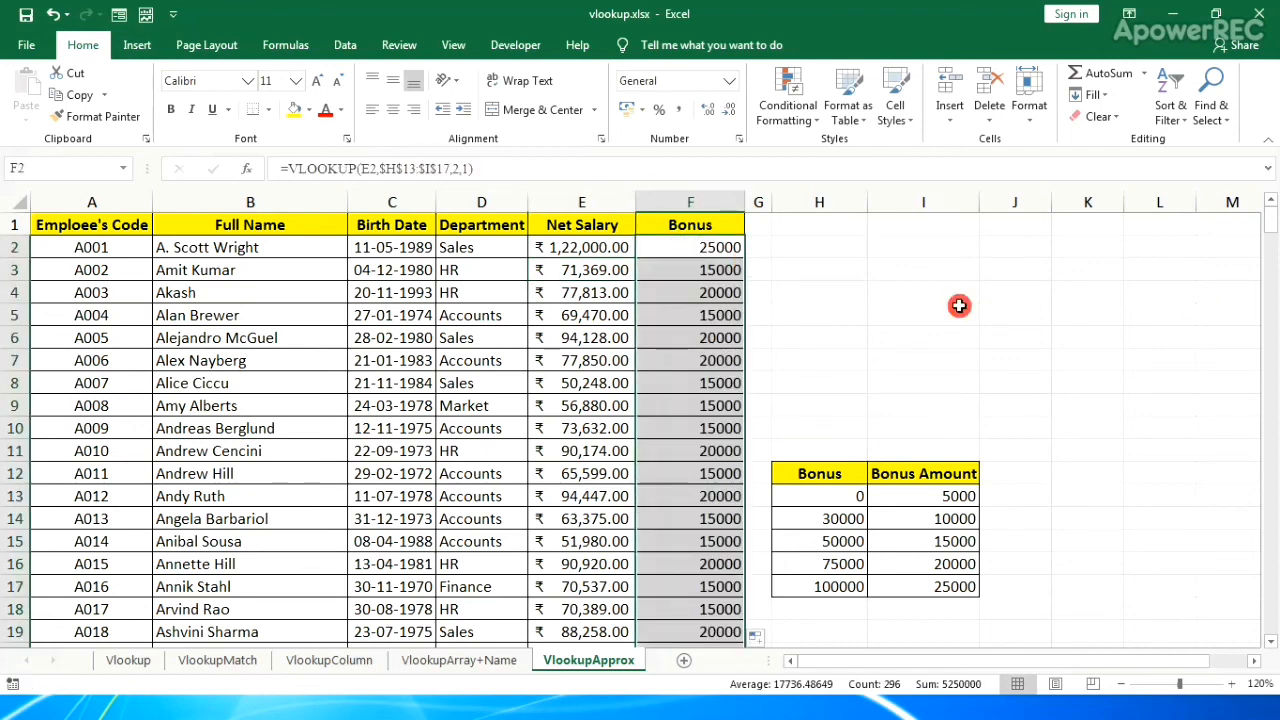
# Total the Bonus column in F298 with AutoSum over F2:F297 and return to the start of the sheet
pyautogui.click(1271, 250)
pyautogui.moveTo(1271, 250); pyautogui.dragTo(1269, 622)
pyautogui.click(688, 630)
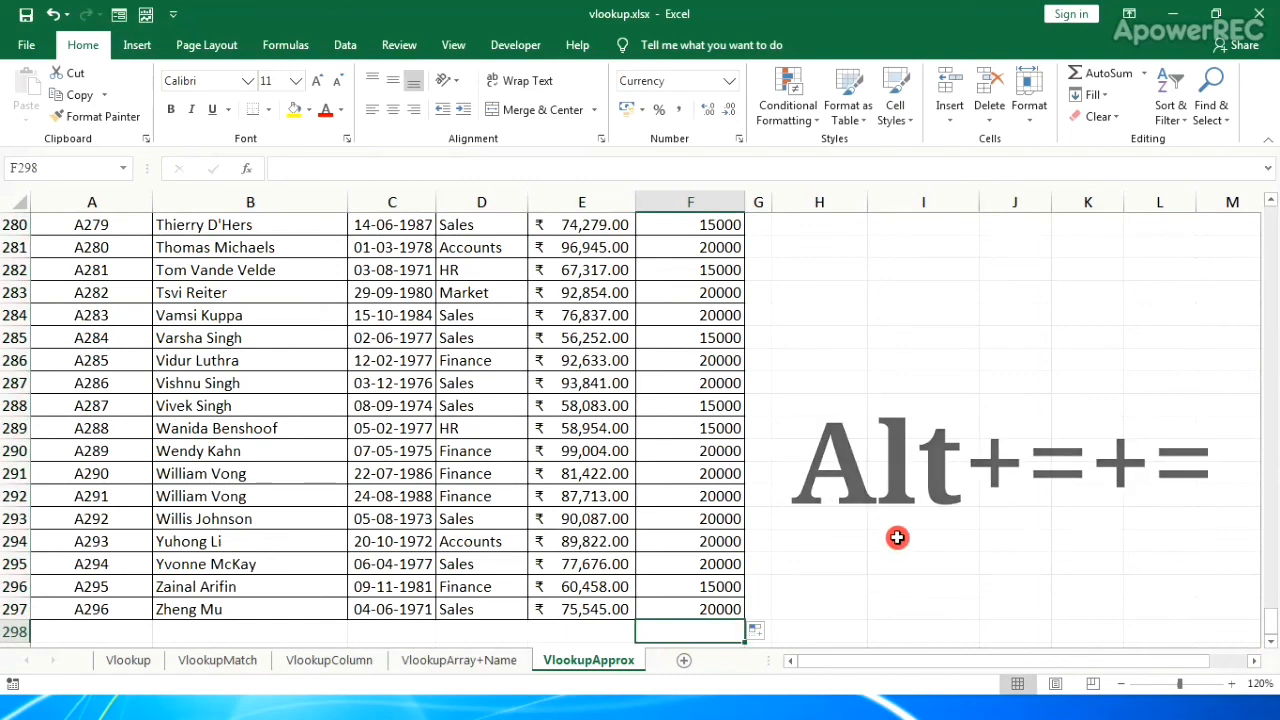
pyautogui.click(1107, 76)
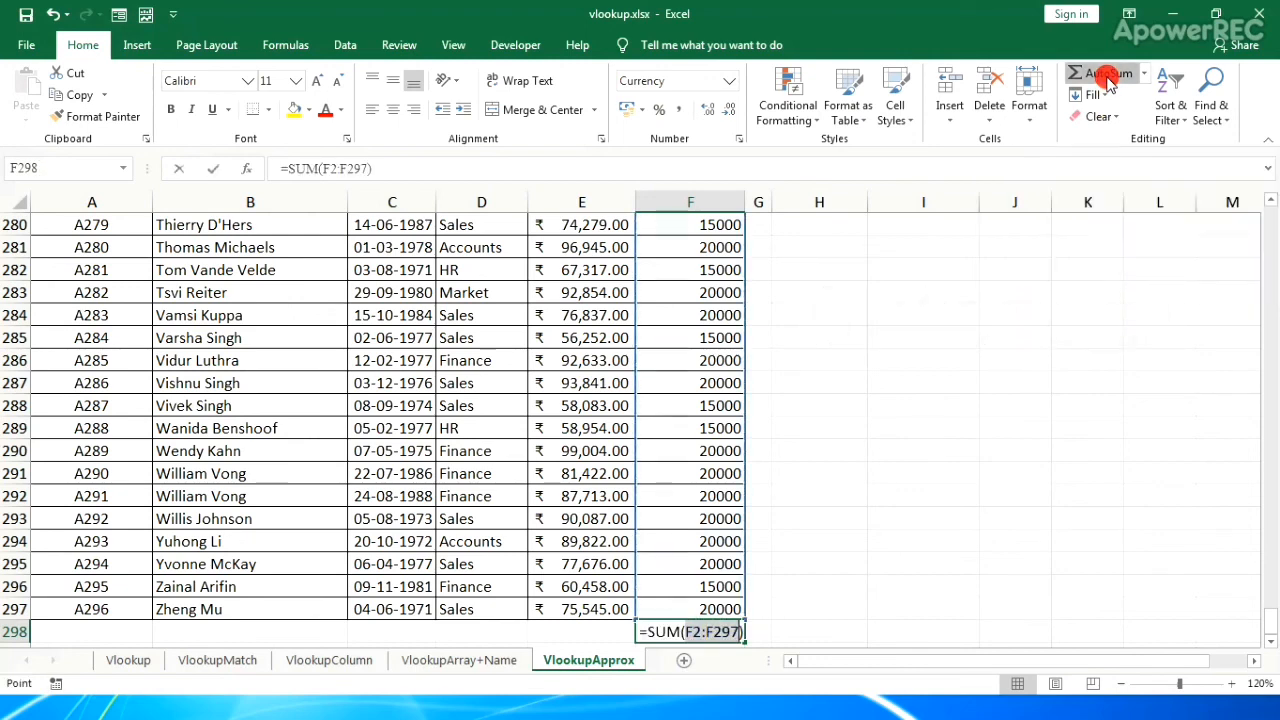
pyautogui.click(1107, 76)
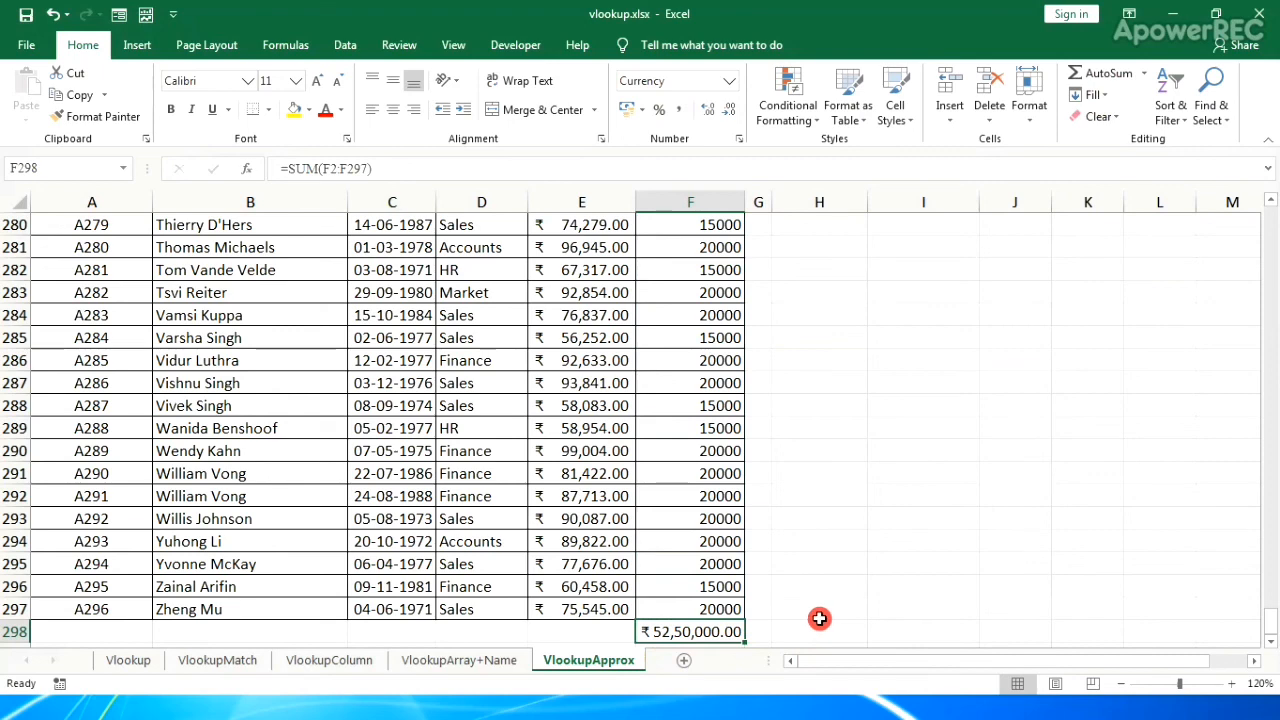
pyautogui.hotkey('ctrl', 'Home')
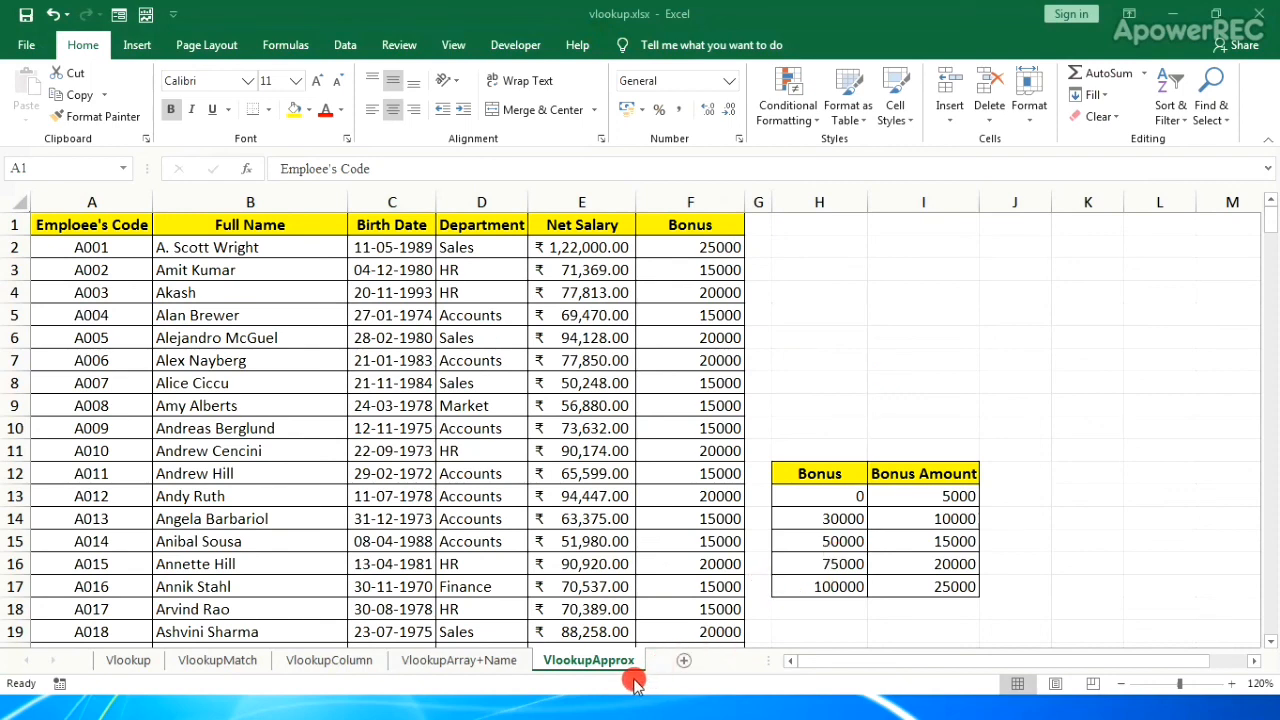
pyautogui.click(678, 245)
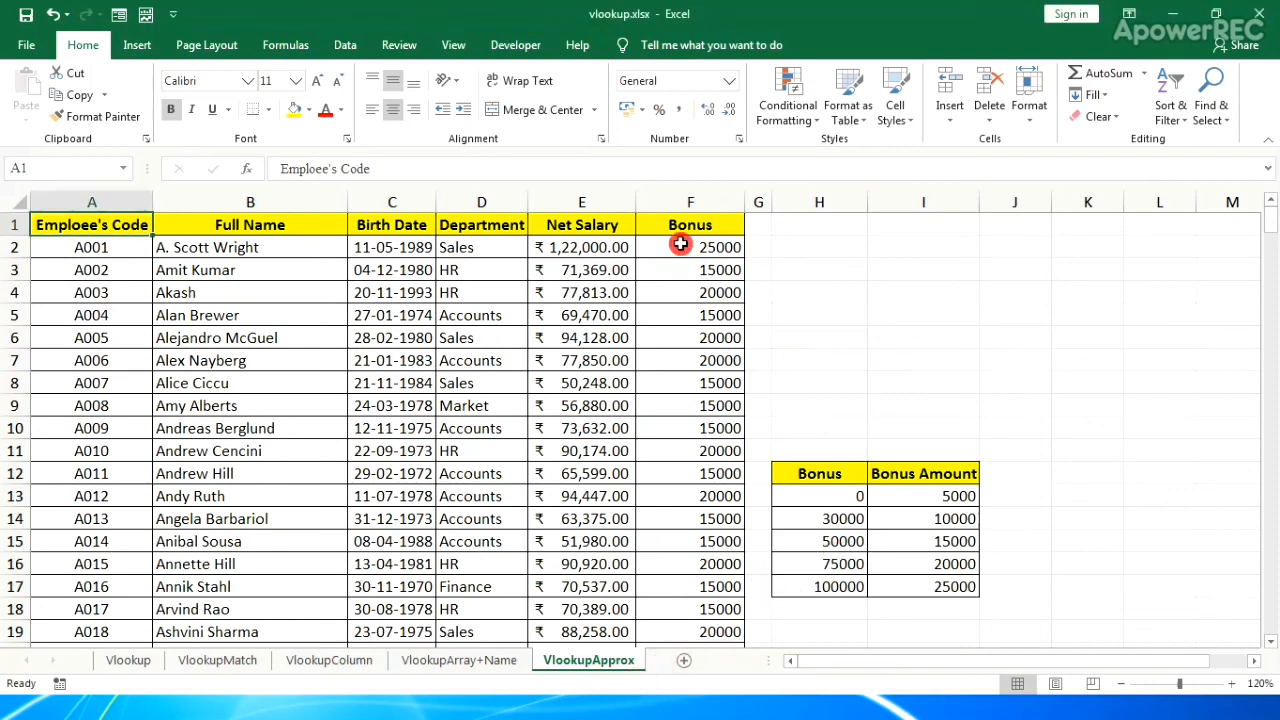